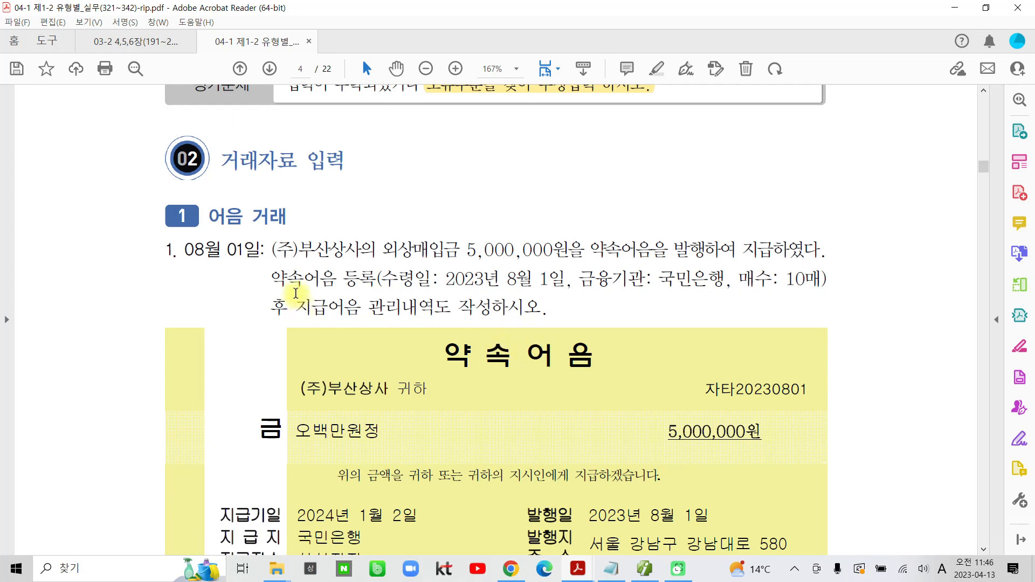
Highlight 08월 01일 and the phrase 외상매입금 5,000,000원을 약속어음을 발행하여 지급하였다 in transaction 1
{"action": "left_click_drag", "start_coordinate": [186, 252], "coordinate": [261, 251]}
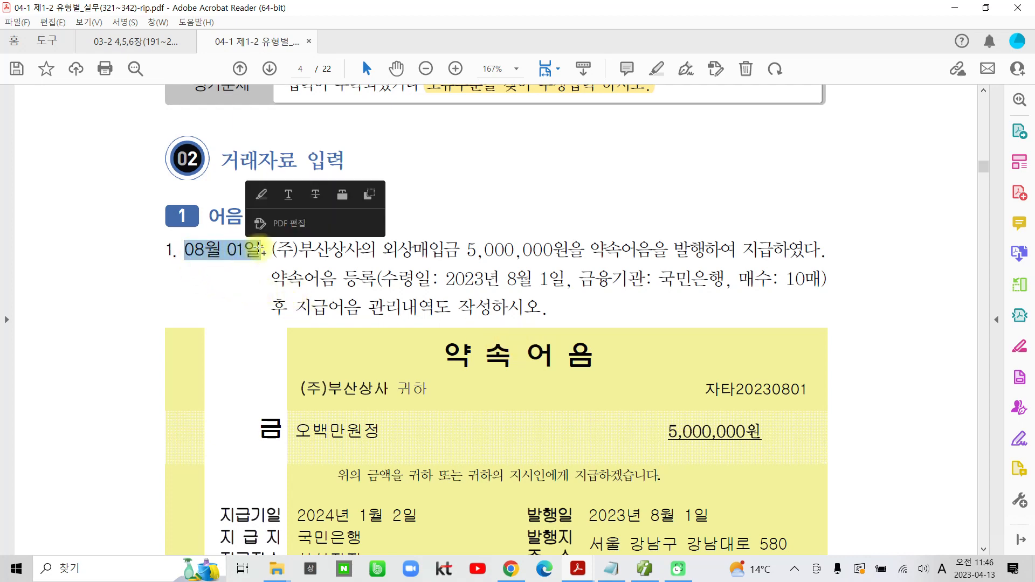
{"action": "left_click", "coordinate": [262, 194]}
{"action": "scroll", "coordinate": [334, 267], "scroll_direction": "down", "scroll_amount": 2}
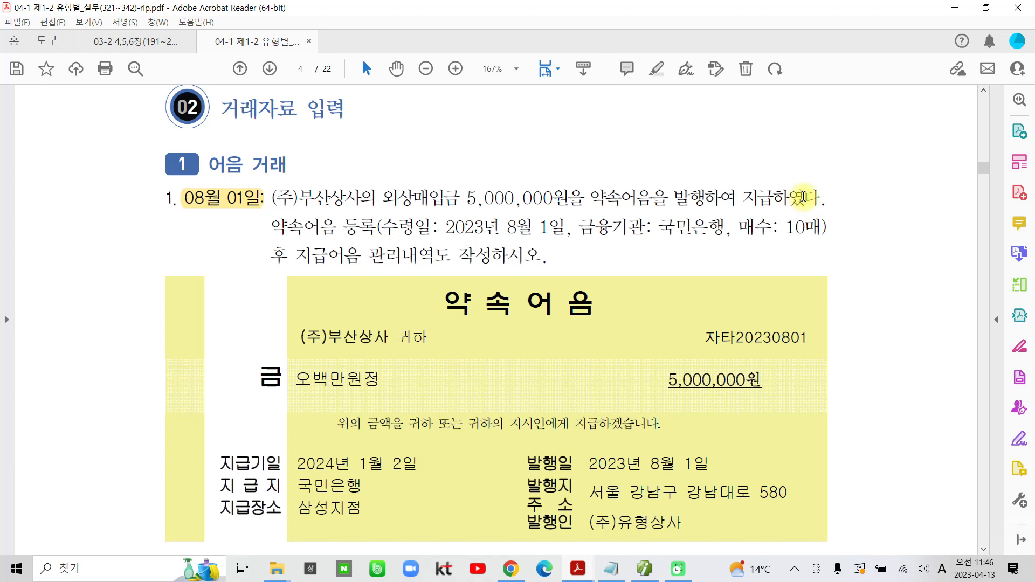
{"action": "left_click_drag", "start_coordinate": [372, 197], "coordinate": [819, 198]}
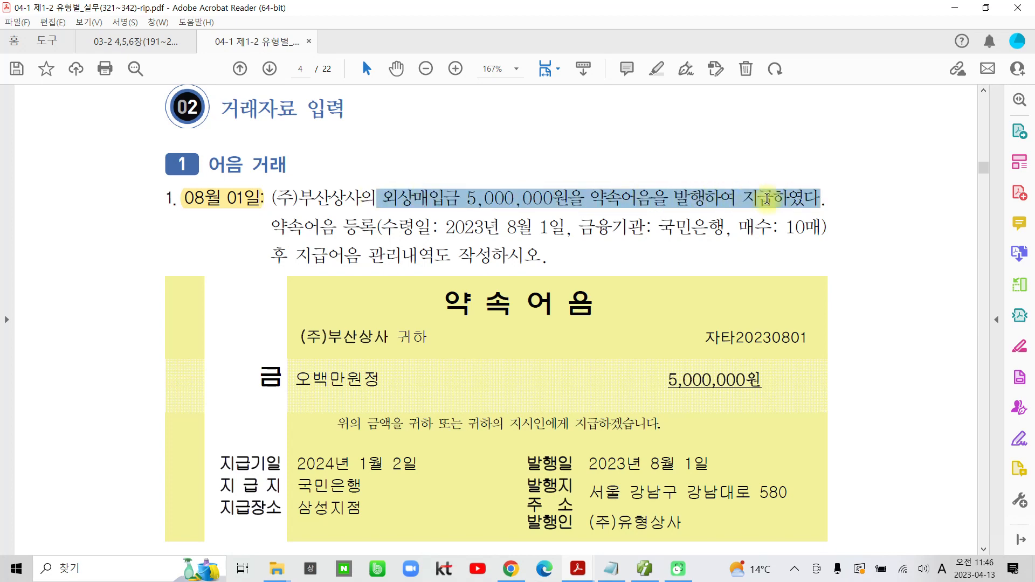
{"action": "left_click", "coordinate": [782, 143]}
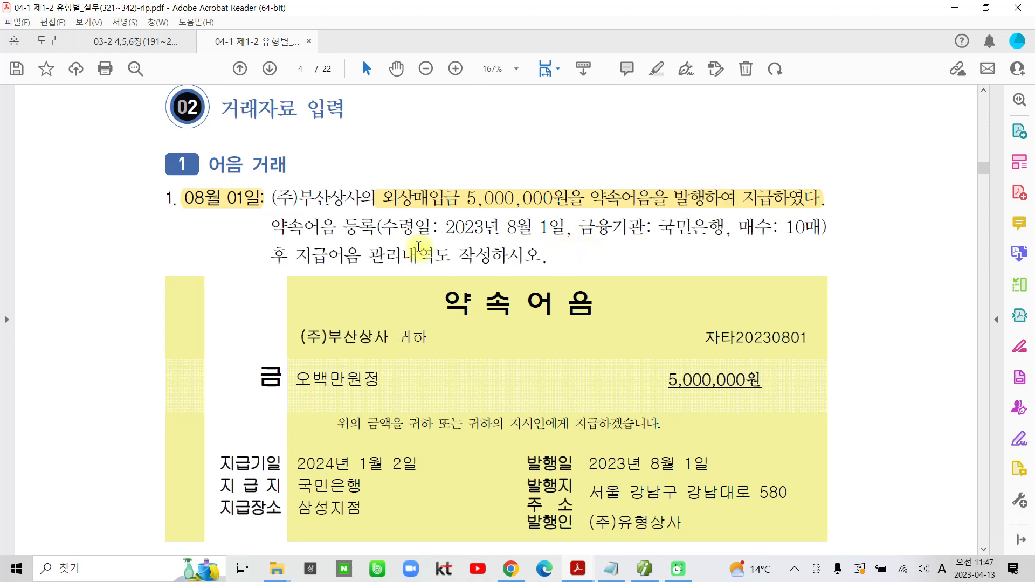
{"action": "scroll", "coordinate": [418, 247], "scroll_direction": "down", "scroll_amount": 1}
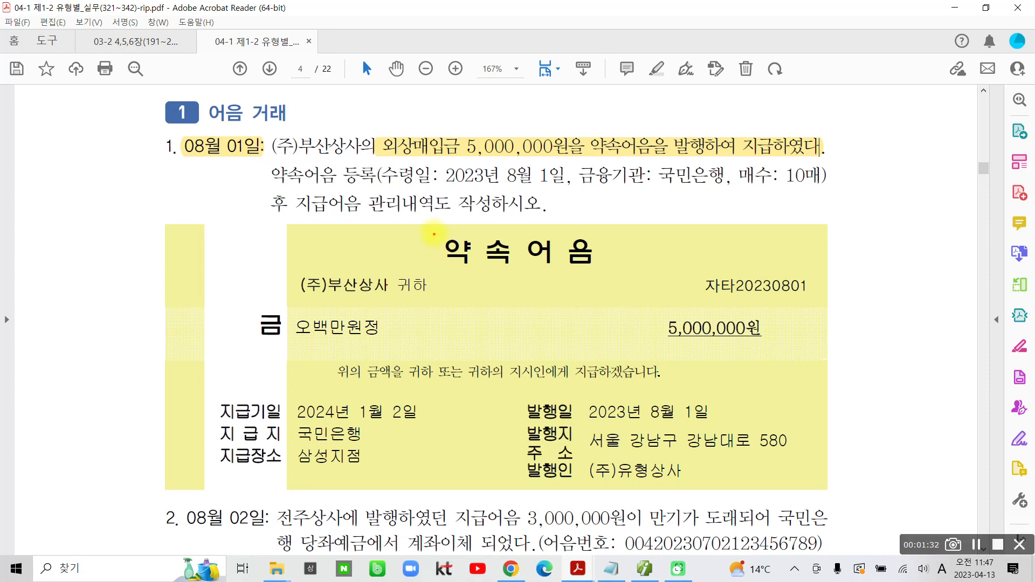
{"action": "left_click_drag", "start_coordinate": [433, 232], "coordinate": [599, 269]}
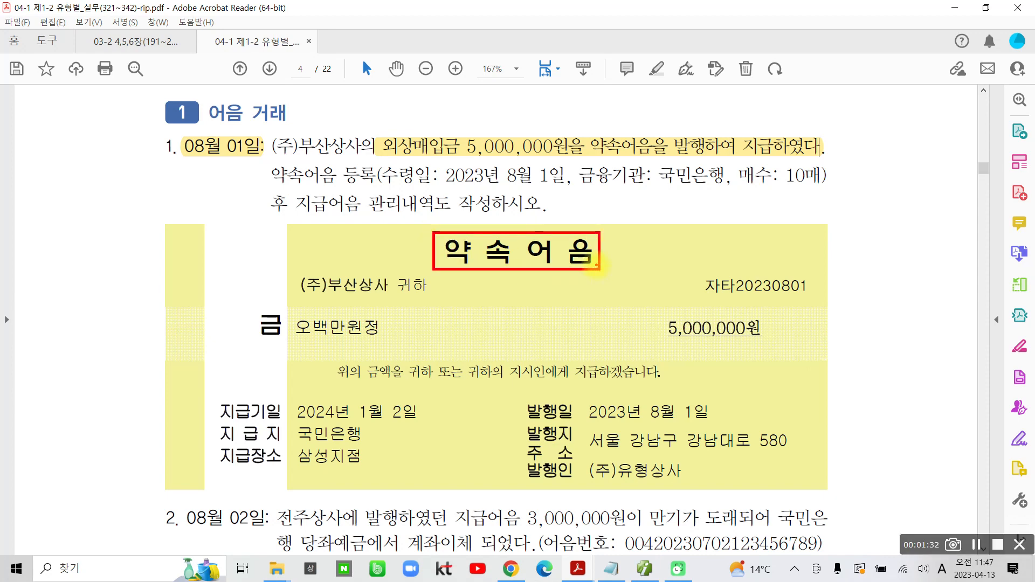
{"action": "mouse_move", "coordinate": [623, 212]}
{"action": "left_mouse_down"}
{"action": "mouse_move", "coordinate": [645, 212]}
{"action": "mouse_move", "coordinate": [626, 248]}
{"action": "left_mouse_up"}
{"action": "left_click_drag", "start_coordinate": [652, 213], "coordinate": [668, 229]}
{"action": "mouse_move", "coordinate": [636, 263]}
{"action": "left_mouse_down"}
{"action": "mouse_move", "coordinate": [671, 254]}
{"action": "mouse_move", "coordinate": [667, 281]}
{"action": "mouse_move", "coordinate": [661, 270]}
{"action": "left_mouse_up"}
{"action": "left_click_drag", "start_coordinate": [691, 249], "coordinate": [715, 277]}
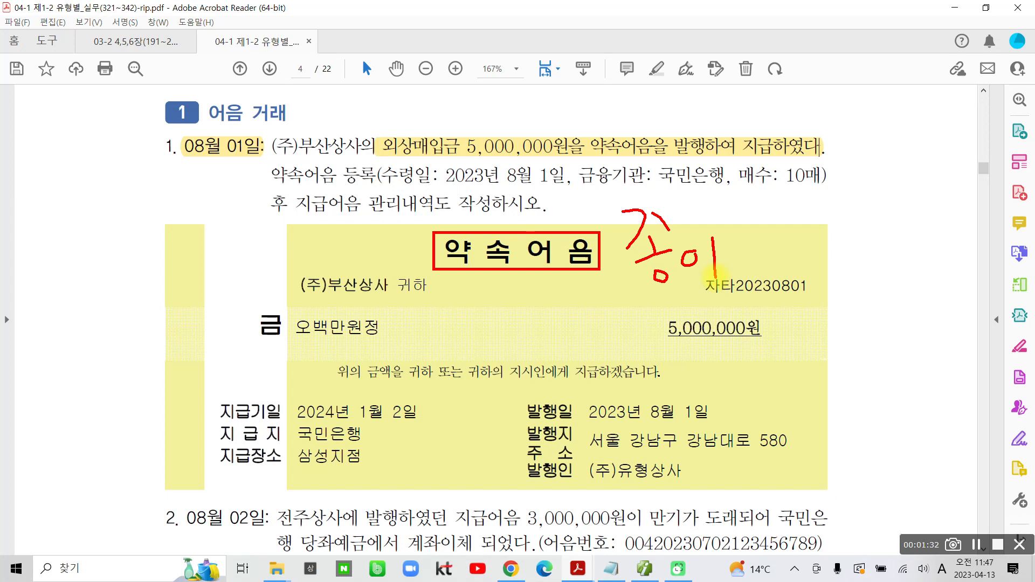
{"action": "mouse_move", "coordinate": [343, 477]}
{"action": "left_mouse_down"}
{"action": "mouse_move", "coordinate": [365, 431]}
{"action": "mouse_move", "coordinate": [348, 495]}
{"action": "left_mouse_up"}
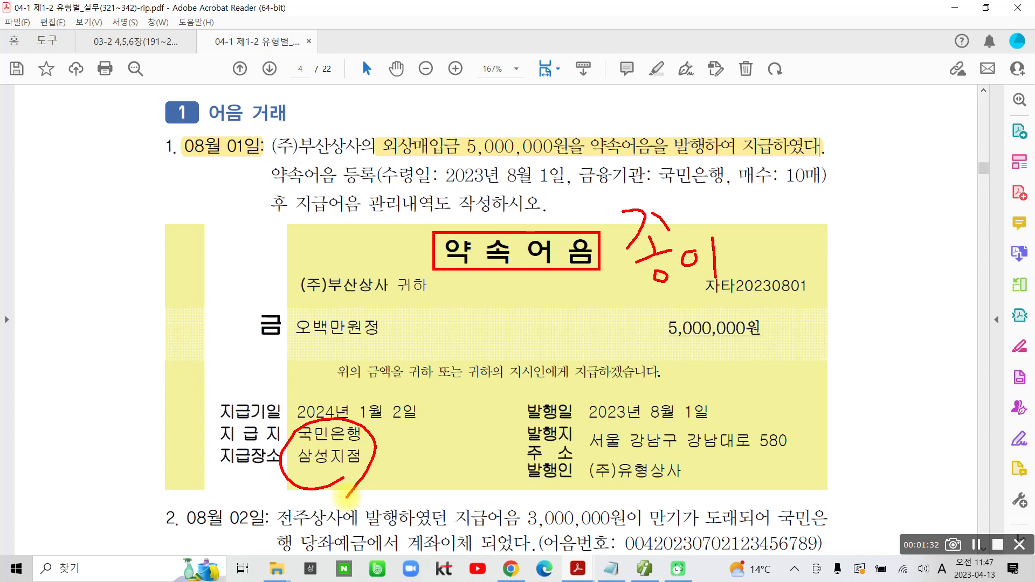
{"action": "left_click_drag", "start_coordinate": [653, 189], "coordinate": [723, 192]}
{"action": "left_click_drag", "start_coordinate": [658, 193], "coordinate": [703, 191]}
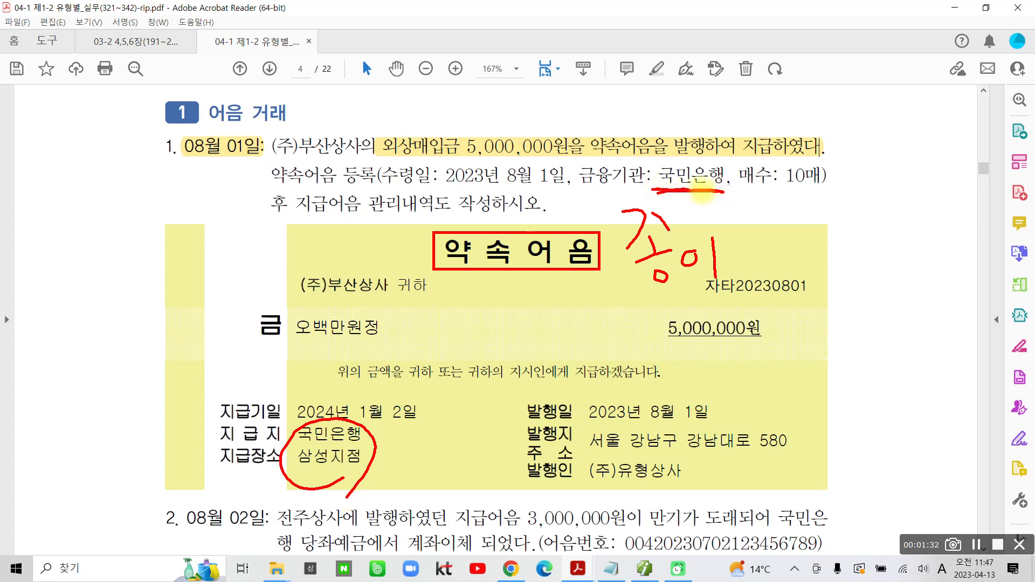
{"action": "mouse_move", "coordinate": [798, 189]}
{"action": "left_mouse_down"}
{"action": "mouse_move", "coordinate": [732, 165]}
{"action": "mouse_move", "coordinate": [830, 161]}
{"action": "mouse_move", "coordinate": [796, 195]}
{"action": "left_mouse_up"}
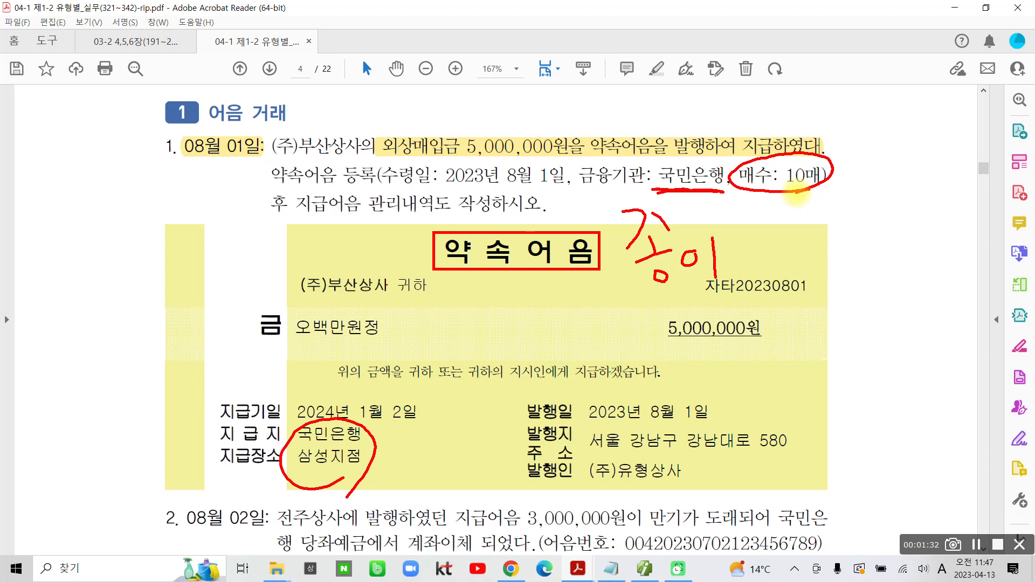
{"action": "mouse_move", "coordinate": [458, 187]}
{"action": "left_mouse_down"}
{"action": "mouse_move", "coordinate": [566, 181]}
{"action": "mouse_move", "coordinate": [504, 158]}
{"action": "mouse_move", "coordinate": [432, 178]}
{"action": "mouse_move", "coordinate": [468, 186]}
{"action": "left_mouse_up"}
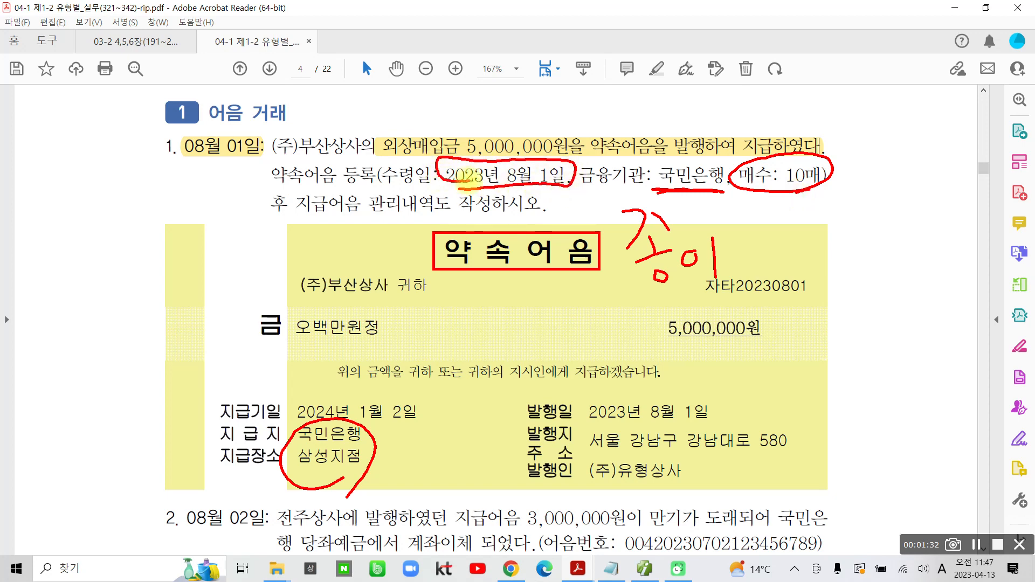
{"action": "mouse_move", "coordinate": [269, 162]}
{"action": "left_mouse_down"}
{"action": "mouse_move", "coordinate": [262, 184]}
{"action": "mouse_move", "coordinate": [386, 187]}
{"action": "mouse_move", "coordinate": [272, 161]}
{"action": "left_mouse_up"}
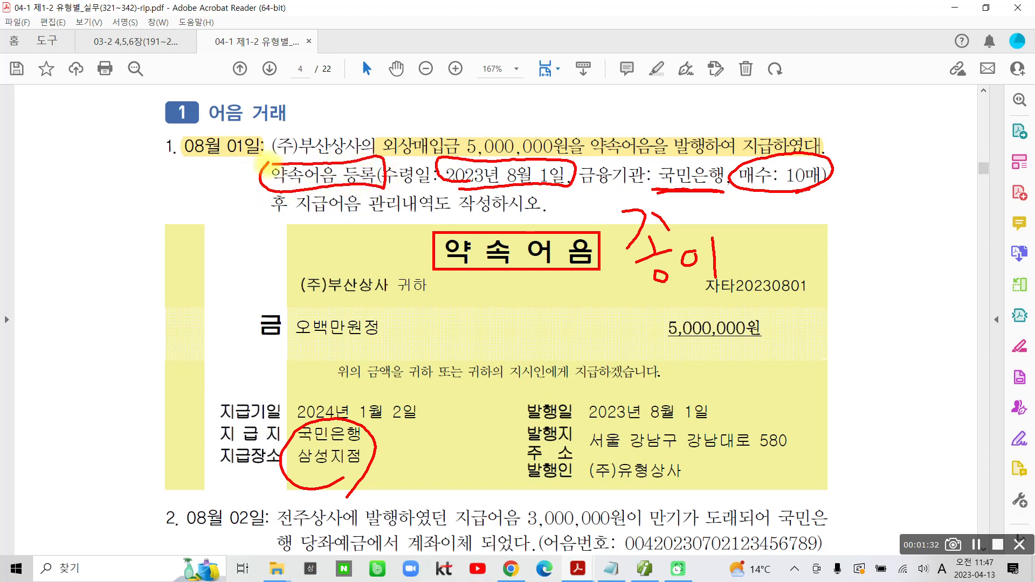
{"action": "mouse_move", "coordinate": [224, 192]}
{"action": "left_mouse_down"}
{"action": "mouse_move", "coordinate": [238, 180]}
{"action": "mouse_move", "coordinate": [230, 212]}
{"action": "left_mouse_up"}
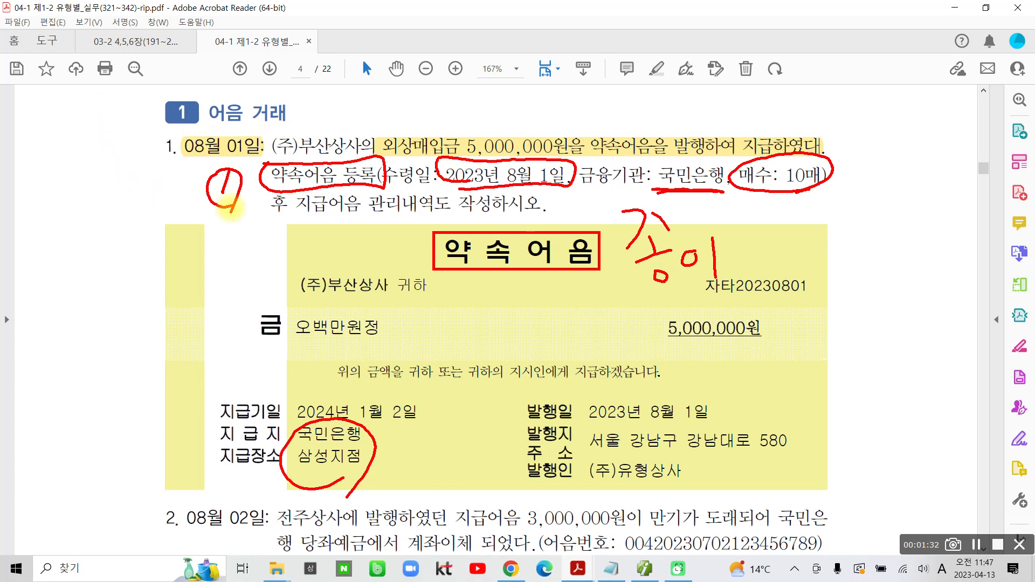
{"action": "mouse_move", "coordinate": [399, 101]}
{"action": "left_mouse_down"}
{"action": "mouse_move", "coordinate": [428, 103]}
{"action": "mouse_move", "coordinate": [412, 123]}
{"action": "mouse_move", "coordinate": [455, 114]}
{"action": "mouse_move", "coordinate": [447, 83]}
{"action": "mouse_move", "coordinate": [447, 124]}
{"action": "left_mouse_up"}
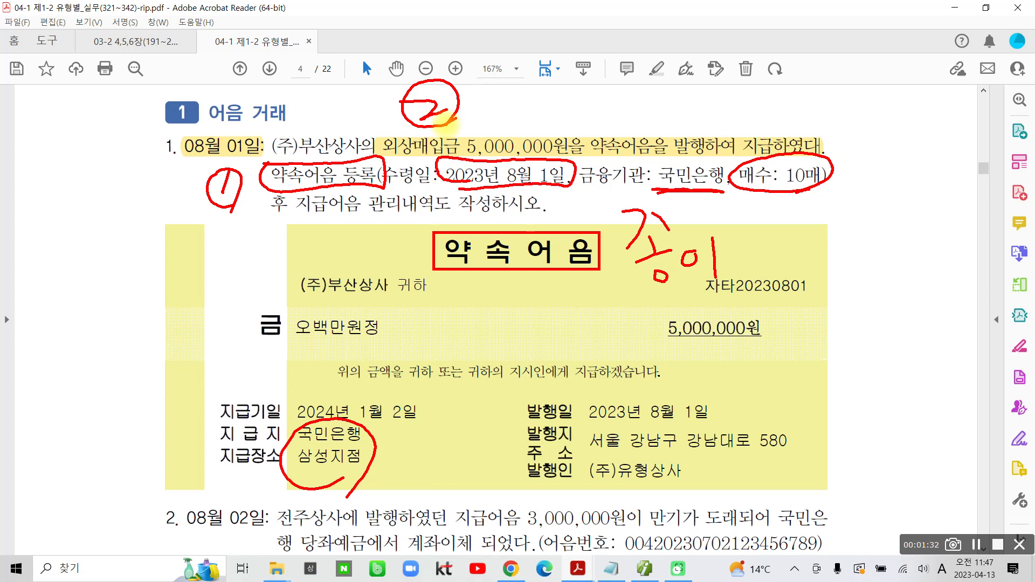
{"action": "left_click_drag", "start_coordinate": [305, 214], "coordinate": [447, 219]}
{"action": "mouse_move", "coordinate": [311, 230]}
{"action": "left_mouse_down"}
{"action": "mouse_move", "coordinate": [335, 237]}
{"action": "mouse_move", "coordinate": [303, 268]}
{"action": "mouse_move", "coordinate": [351, 240]}
{"action": "mouse_move", "coordinate": [349, 281]}
{"action": "left_mouse_up"}
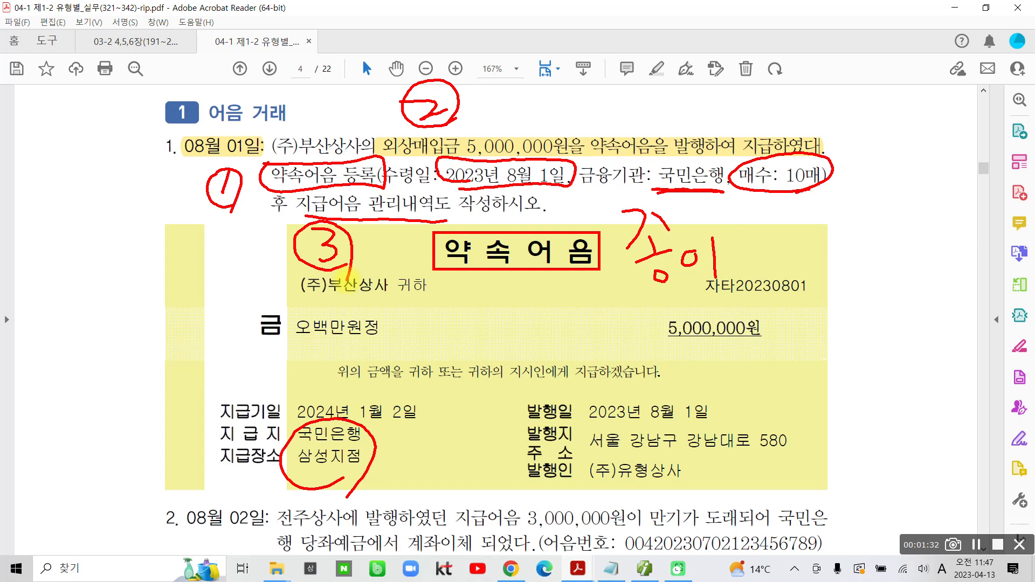
{"action": "key", "text": "Escape"}
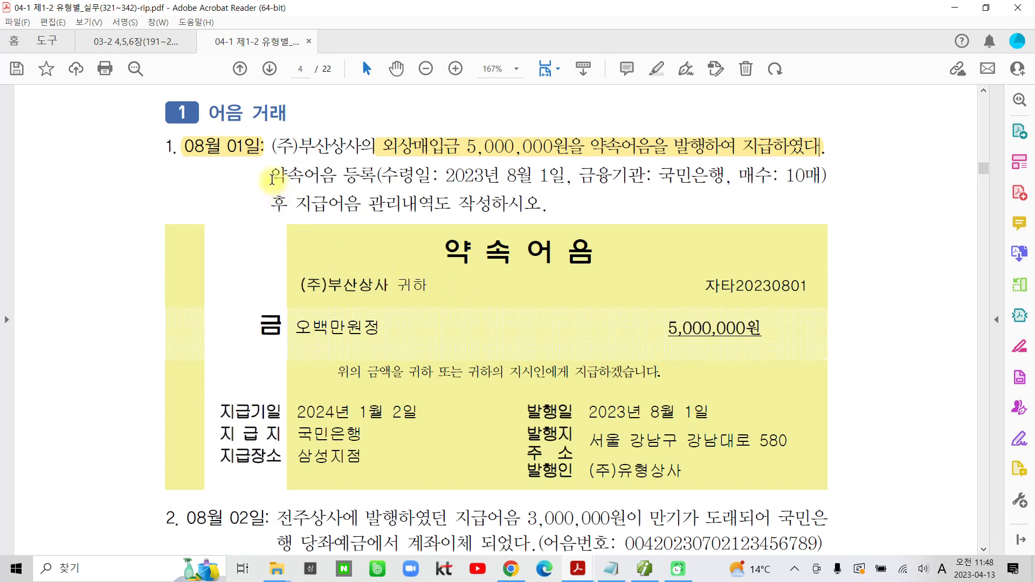
Highlight 등록 in transaction 1's registration sentence, and open 일반전표입력 in the accounting program
{"action": "double_click", "coordinate": [360, 175]}
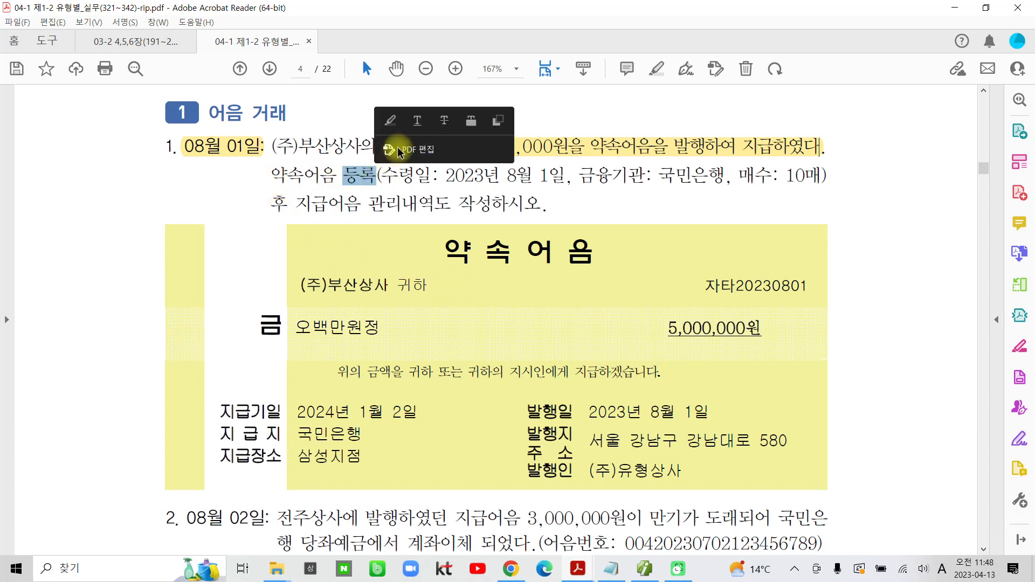
{"action": "left_click", "coordinate": [644, 570]}
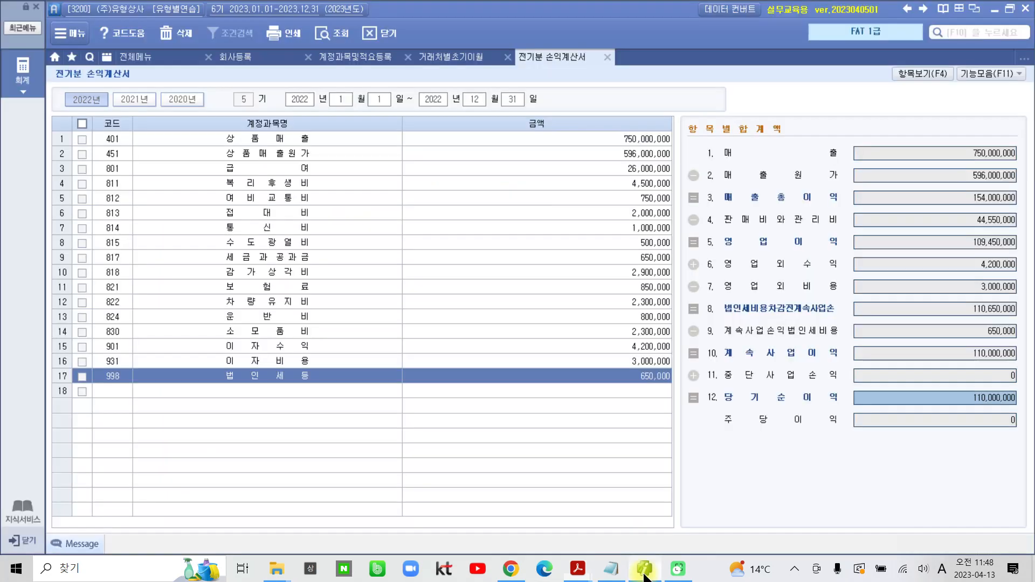
{"action": "left_click", "coordinate": [115, 54]}
{"action": "left_click", "coordinate": [252, 119]}
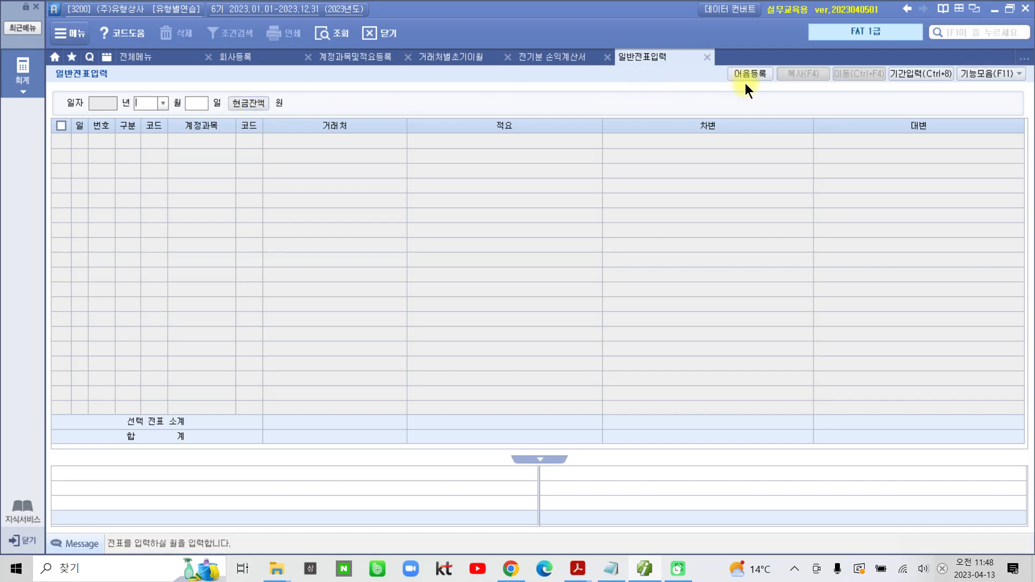
Open note registration (어음등록) from the voucher entry screen and set 수령일 to 2023-08-01
{"action": "mouse_move", "coordinate": [726, 63]}
{"action": "left_mouse_down"}
{"action": "mouse_move", "coordinate": [790, 107]}
{"action": "mouse_move", "coordinate": [753, 108]}
{"action": "mouse_move", "coordinate": [755, 171]}
{"action": "left_mouse_up"}
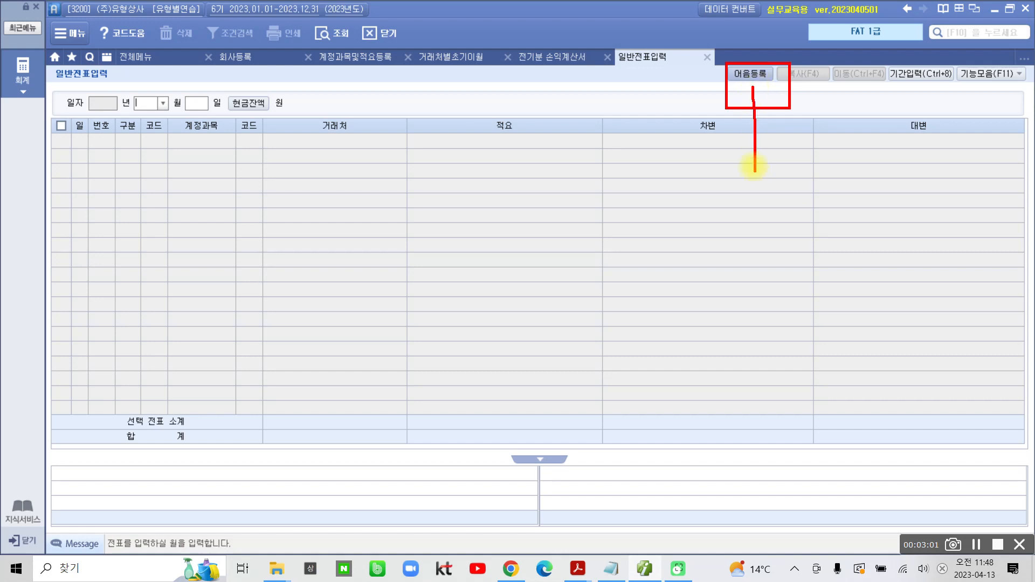
{"action": "mouse_move", "coordinate": [742, 101]}
{"action": "left_mouse_down"}
{"action": "mouse_move", "coordinate": [753, 87]}
{"action": "mouse_move", "coordinate": [765, 101]}
{"action": "left_mouse_up"}
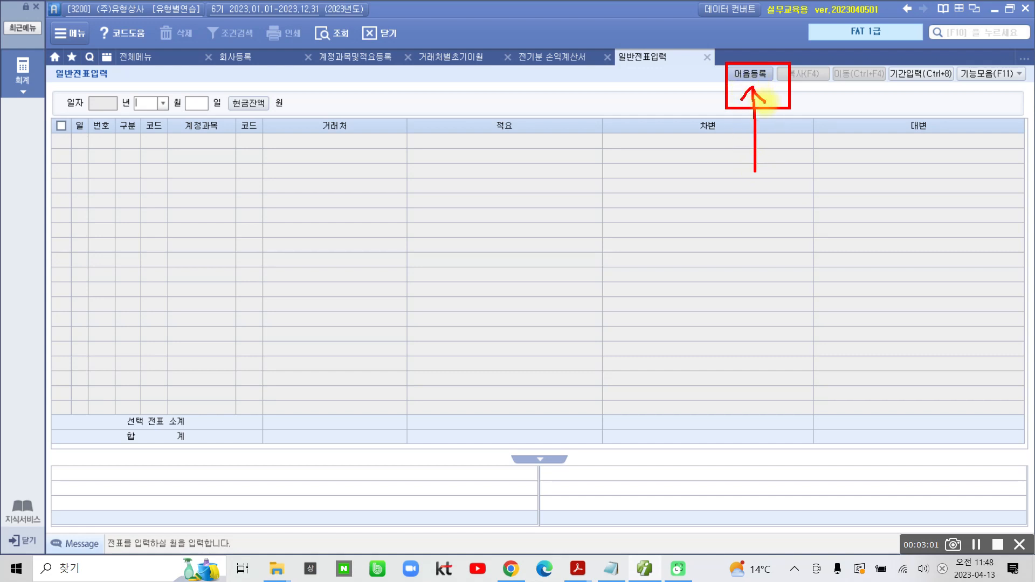
{"action": "left_click", "coordinate": [748, 73]}
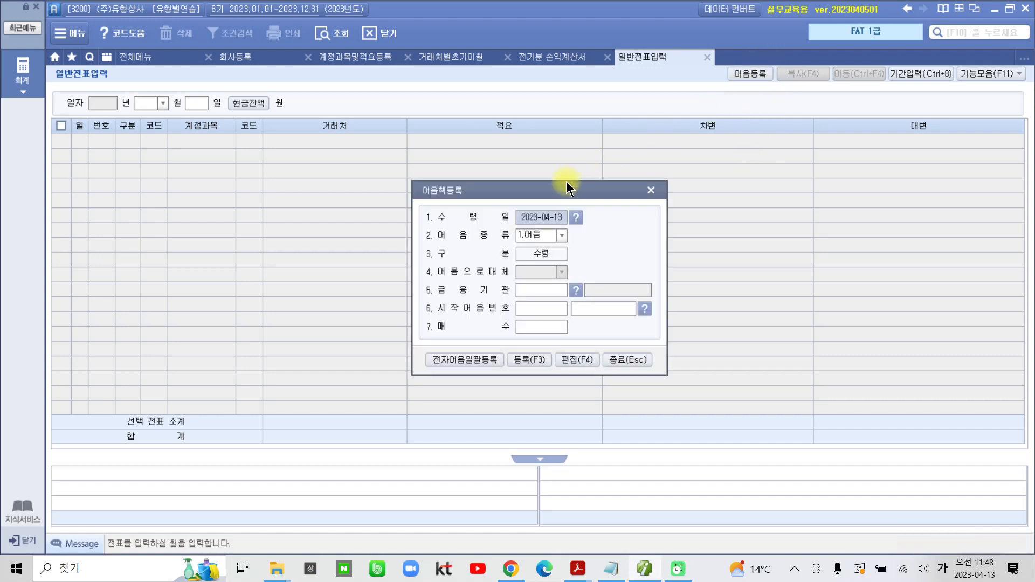
{"action": "left_click_drag", "start_coordinate": [567, 186], "coordinate": [547, 189]}
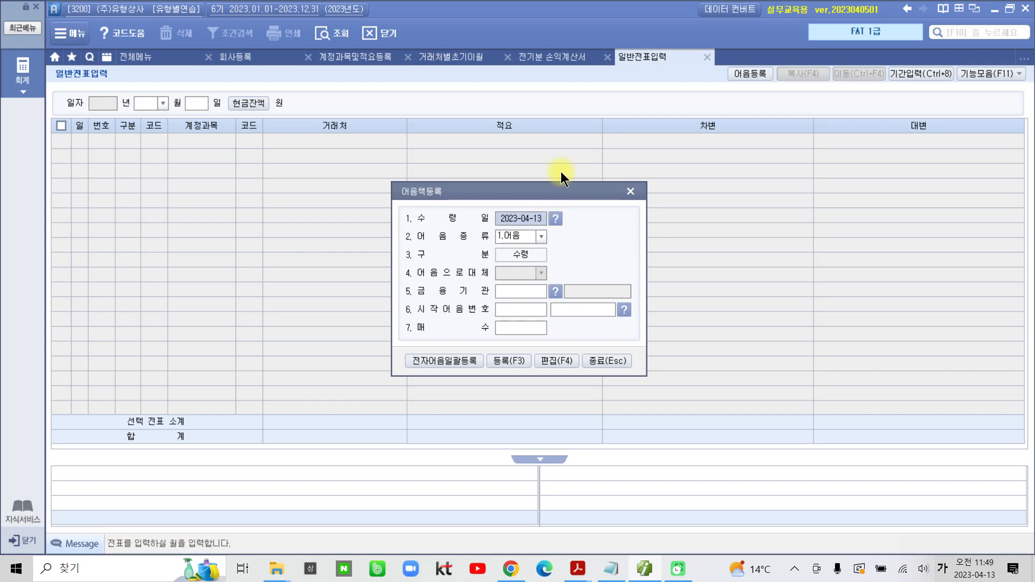
{"action": "type", "text": "2023-08-01"}
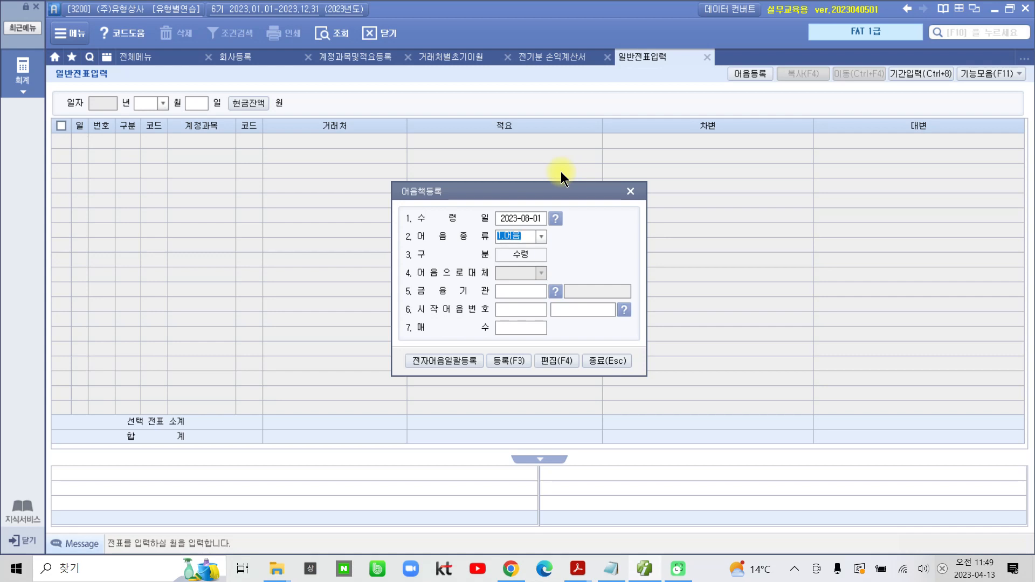
Try 4.전자 as the 어음종류 and restore 1.어음
{"action": "left_click", "coordinate": [541, 236]}
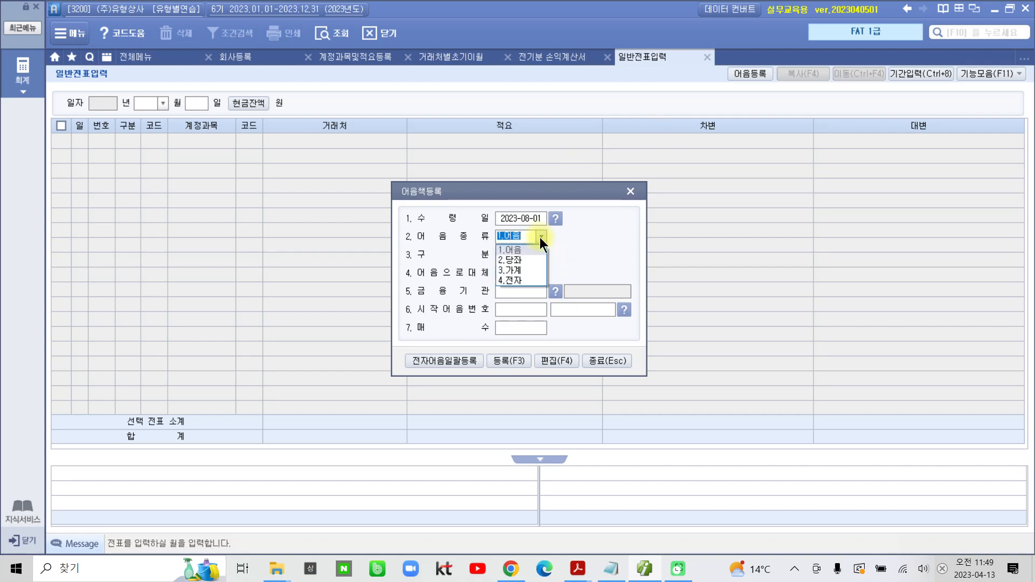
{"action": "left_click", "coordinate": [522, 279]}
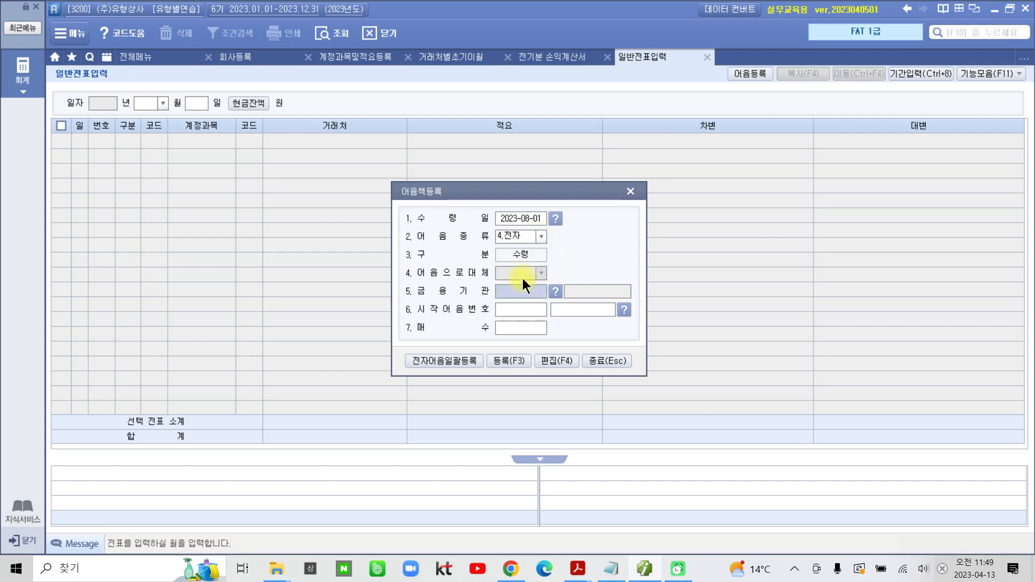
{"action": "left_click", "coordinate": [540, 236]}
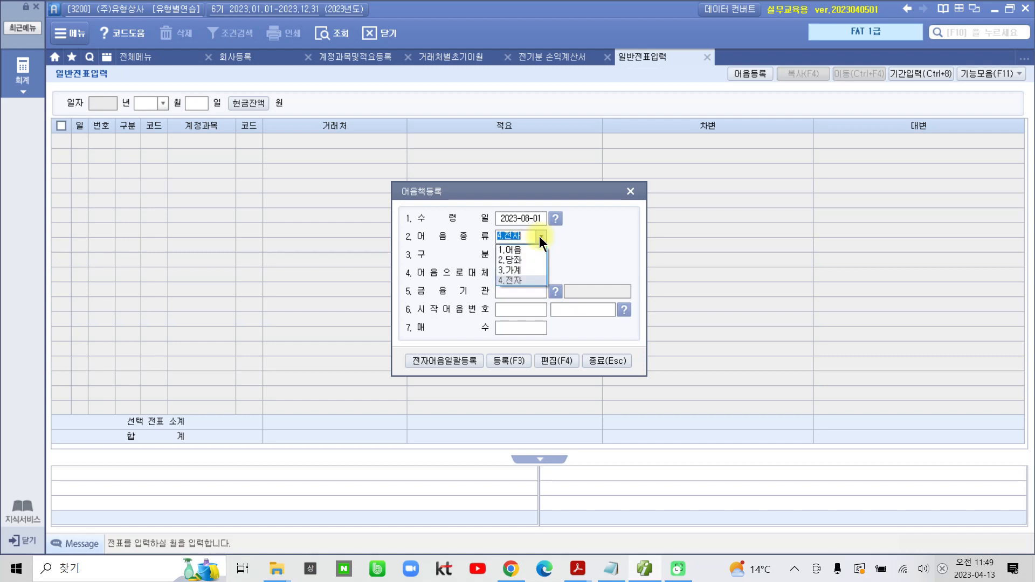
{"action": "left_click", "coordinate": [520, 249]}
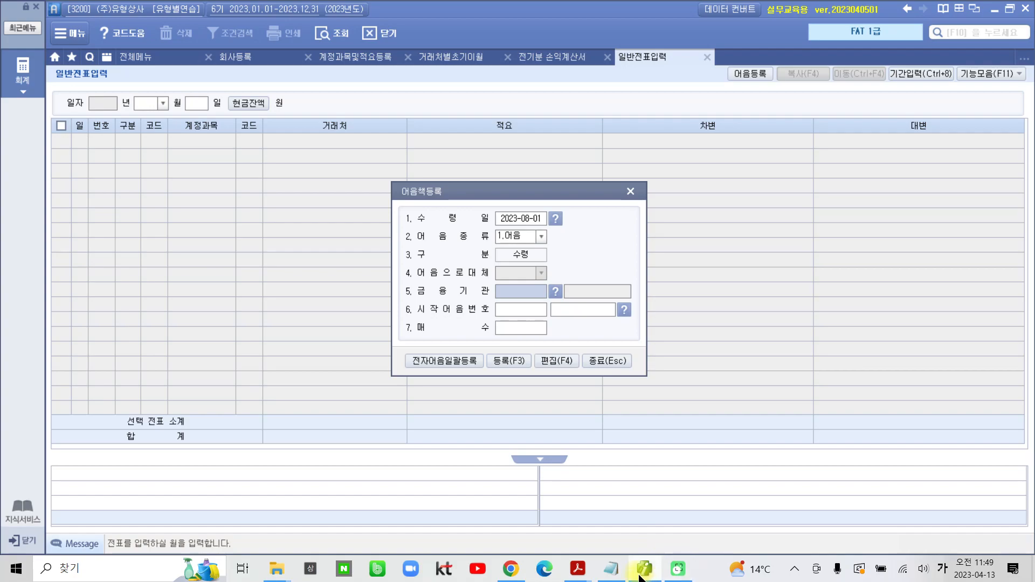
Check the type of promissory note shown in the PDF for transaction 1, and return to the 어음책등록 dialog
{"action": "mouse_move", "coordinate": [570, 569]}
{"action": "left_click", "coordinate": [651, 512]}
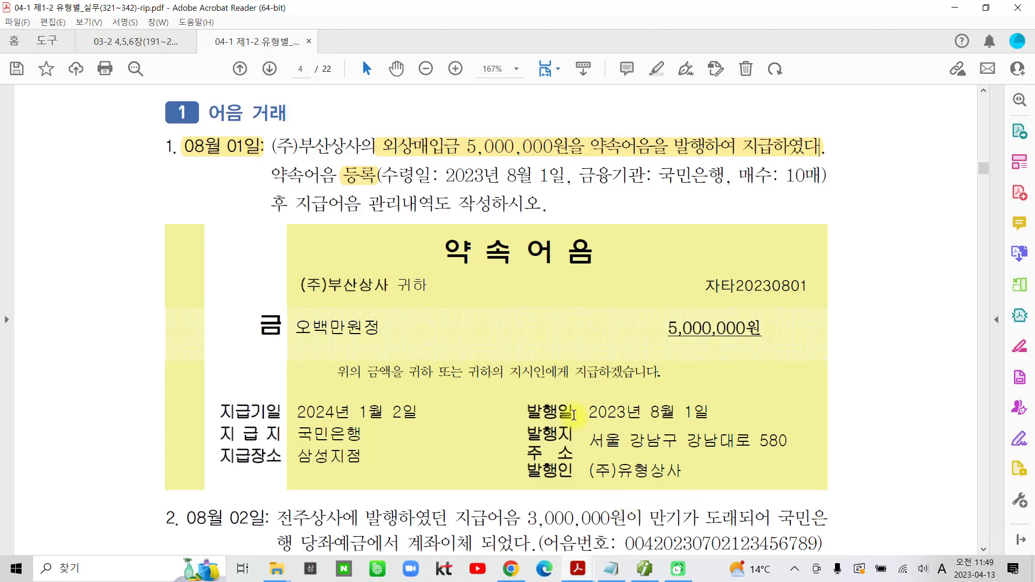
{"action": "mouse_move", "coordinate": [519, 216]}
{"action": "left_mouse_down"}
{"action": "mouse_move", "coordinate": [620, 275]}
{"action": "mouse_move", "coordinate": [389, 225]}
{"action": "left_mouse_up"}
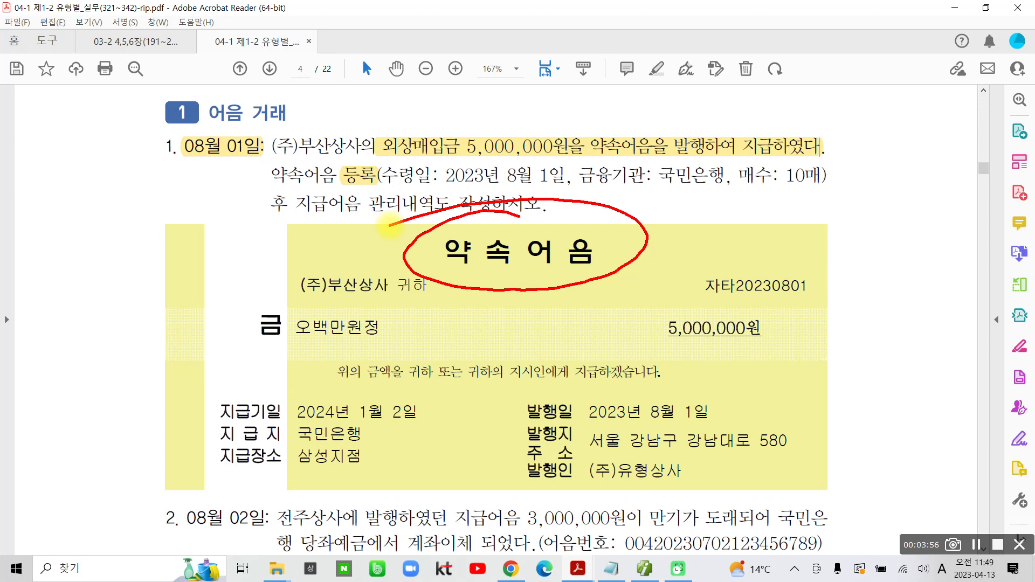
{"action": "key", "text": "Escape"}
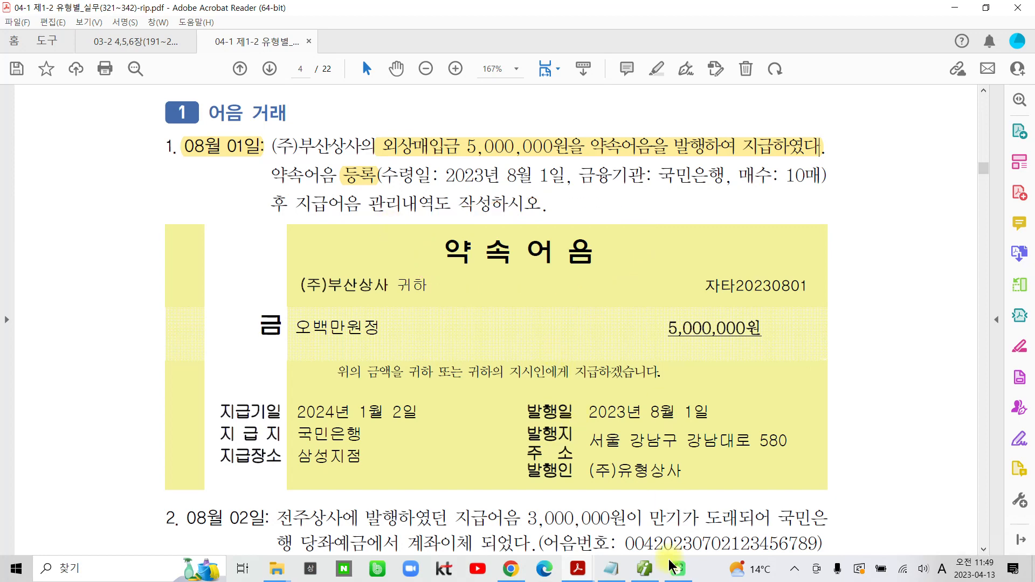
{"action": "left_click", "coordinate": [644, 569]}
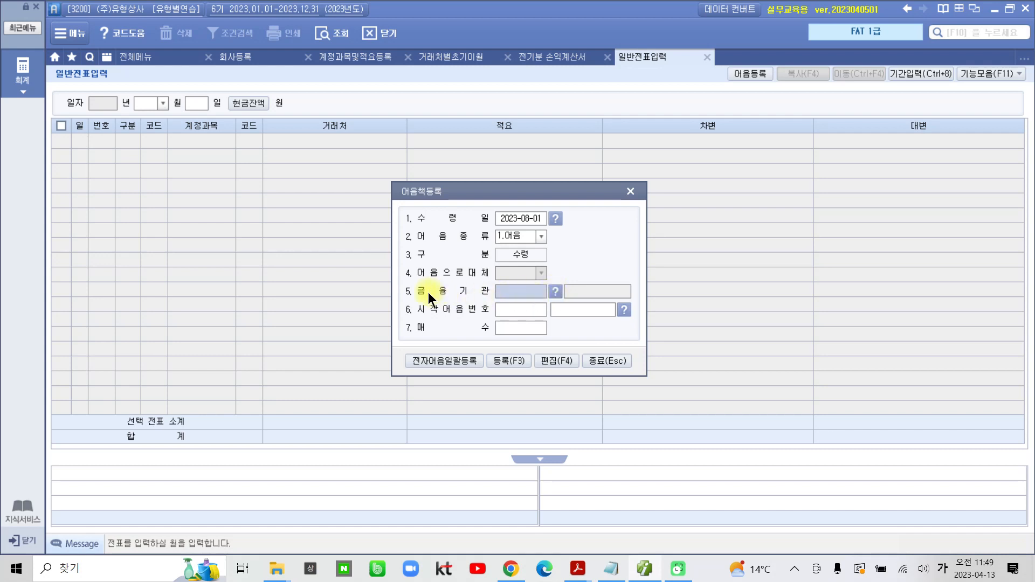
Set the 금융기관 to 국민은행 (98000) and the 시작어음번호 to 자타 20230801
{"action": "left_click", "coordinate": [554, 293]}
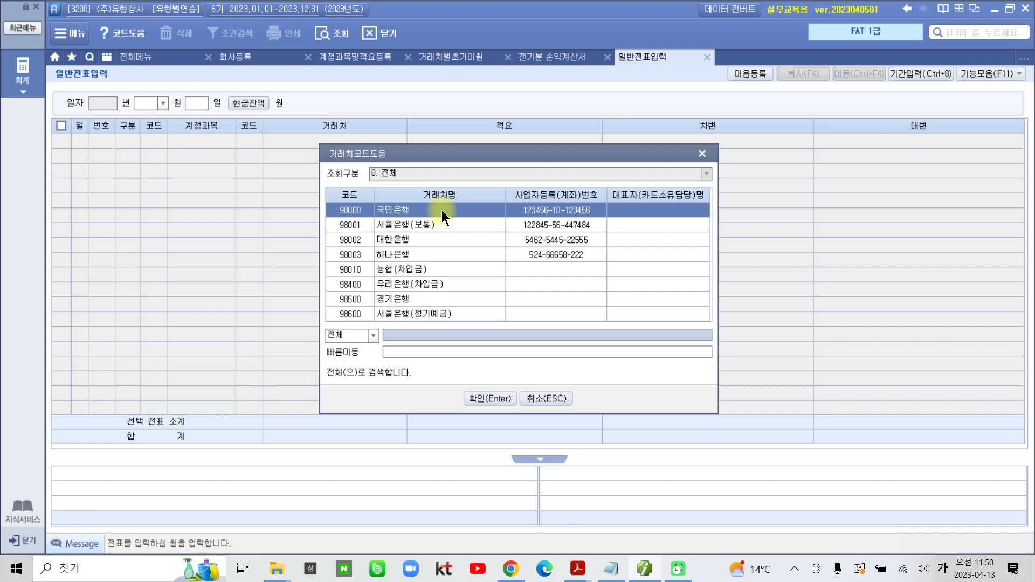
{"action": "left_click", "coordinate": [475, 394]}
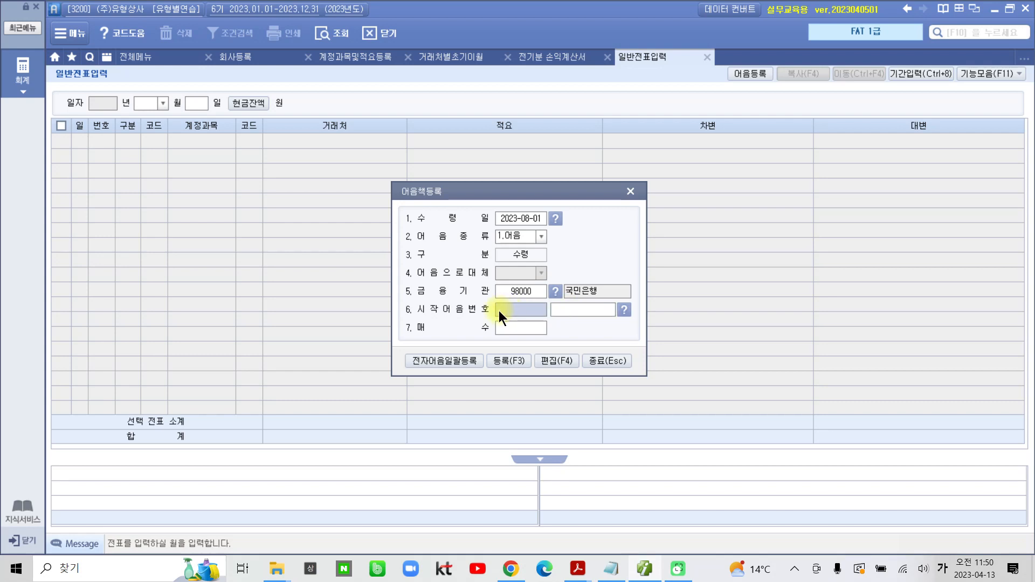
{"action": "type", "text": "재타"}
{"action": "key", "text": "Return"}
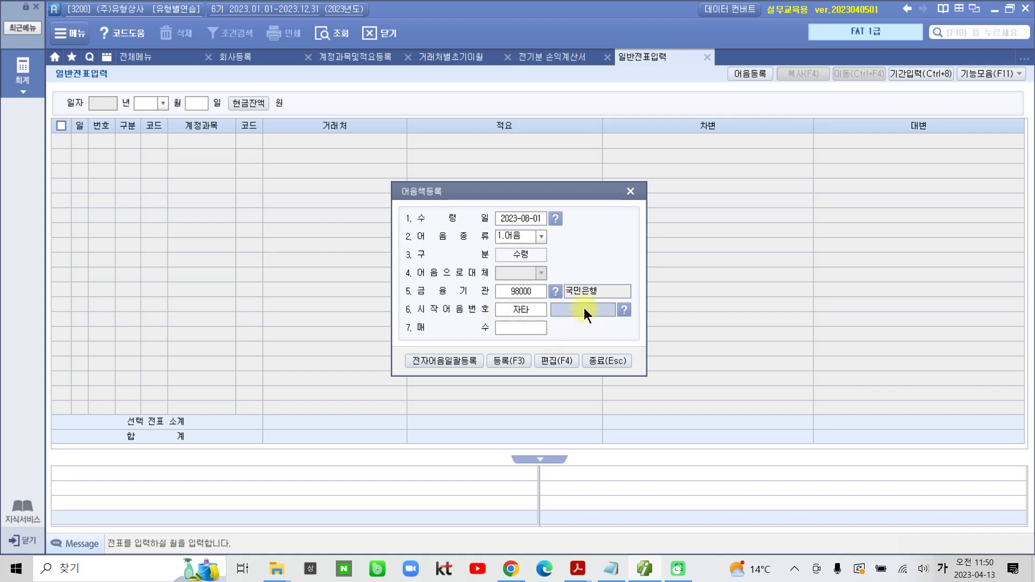
{"action": "type", "text": "20230801"}
{"action": "key", "text": "Return"}
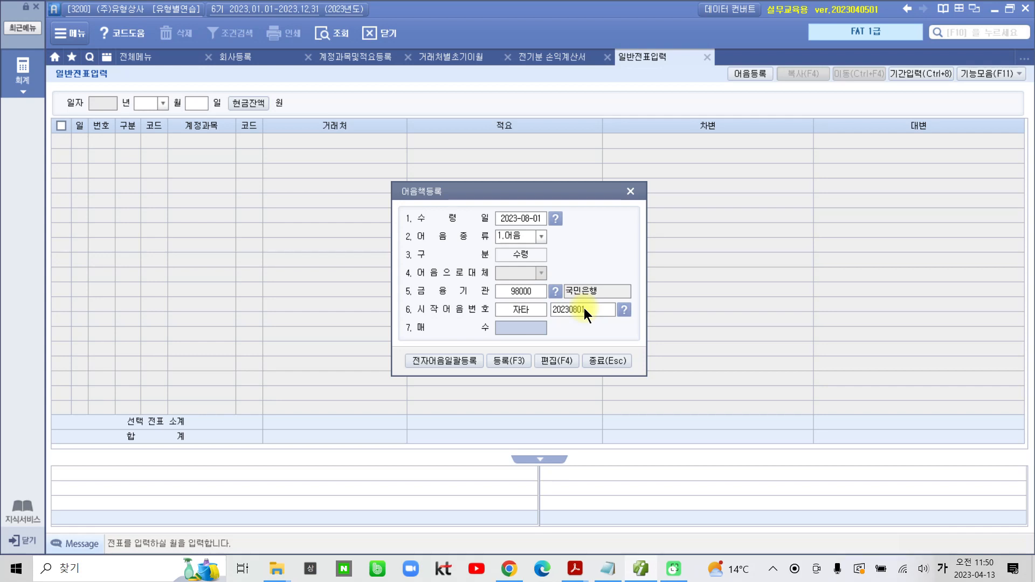
Set the 매수 to 10, register the note book, and decline further registration
{"action": "type", "text": "1"}
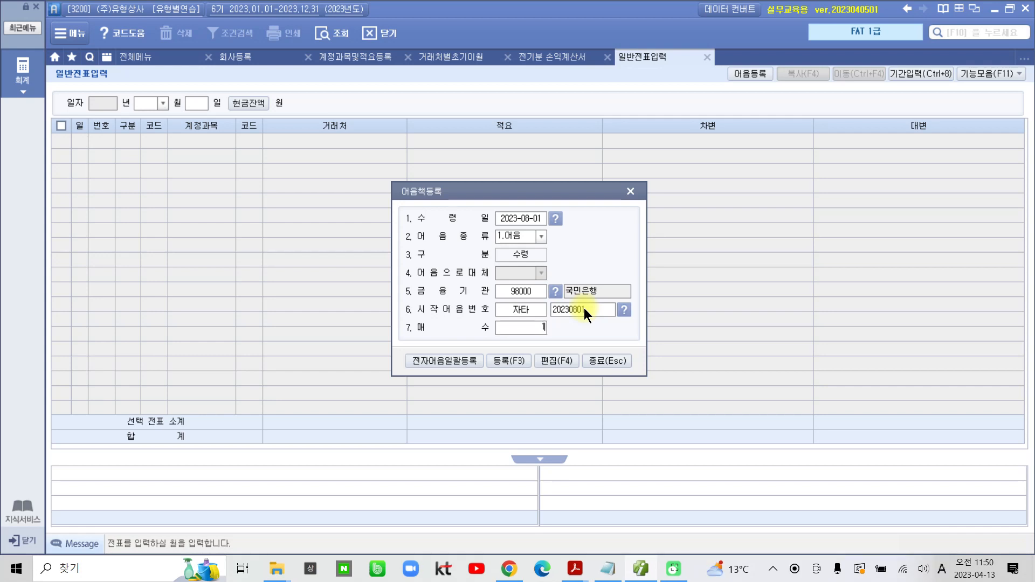
{"action": "type", "text": "0"}
{"action": "key", "text": "Return"}
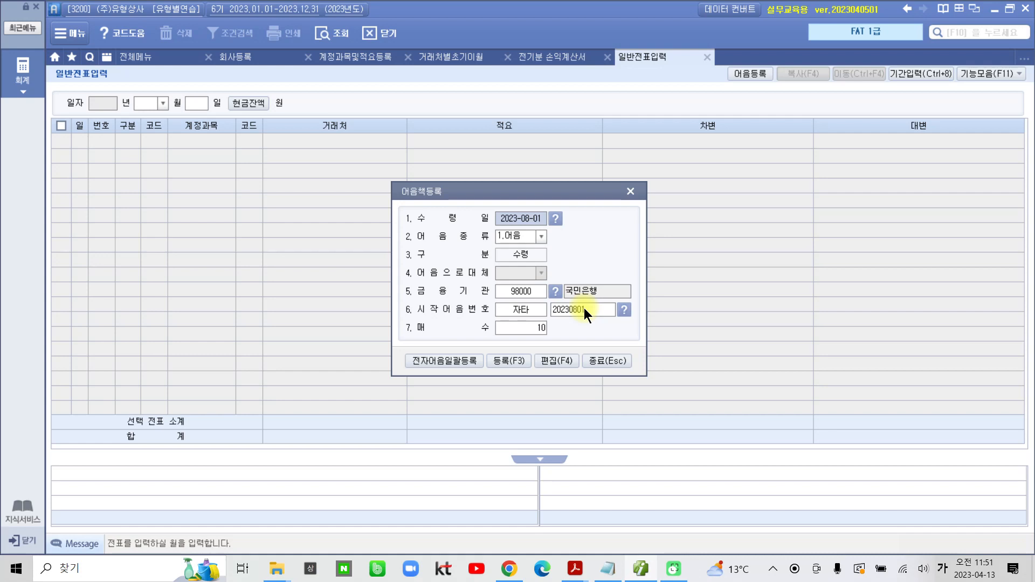
{"action": "left_click", "coordinate": [509, 360]}
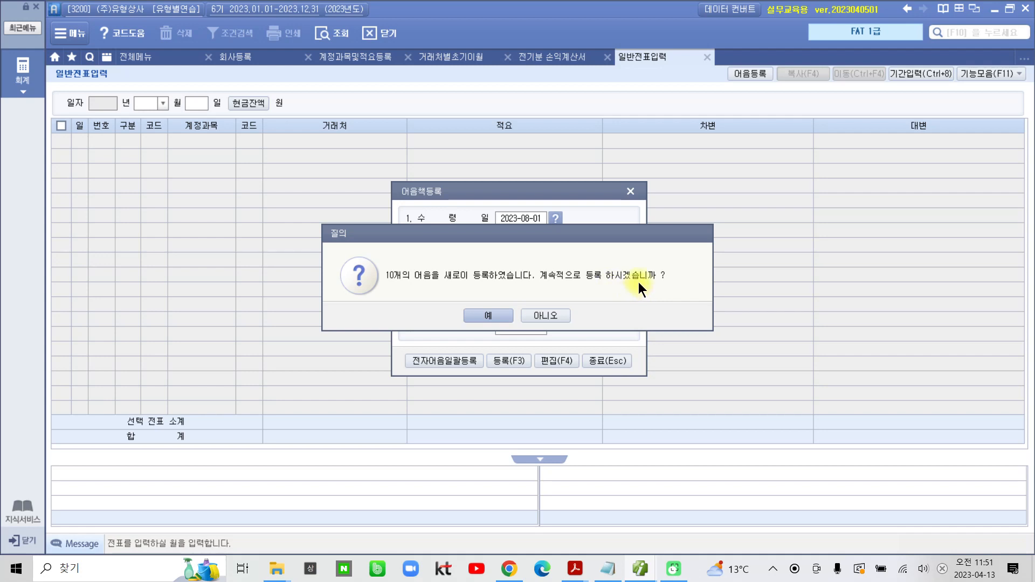
{"action": "left_click", "coordinate": [558, 315]}
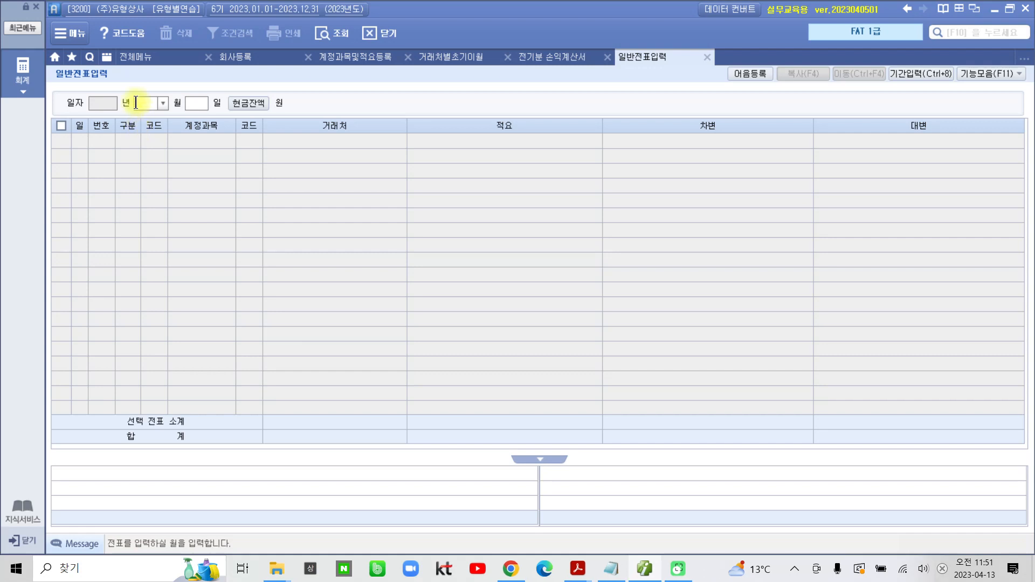
Set the voucher date in 일반전표입력 to month 08, day 01
{"action": "key", "text": "Return"}
{"action": "type", "text": "1"}
{"action": "key", "text": "Return"}
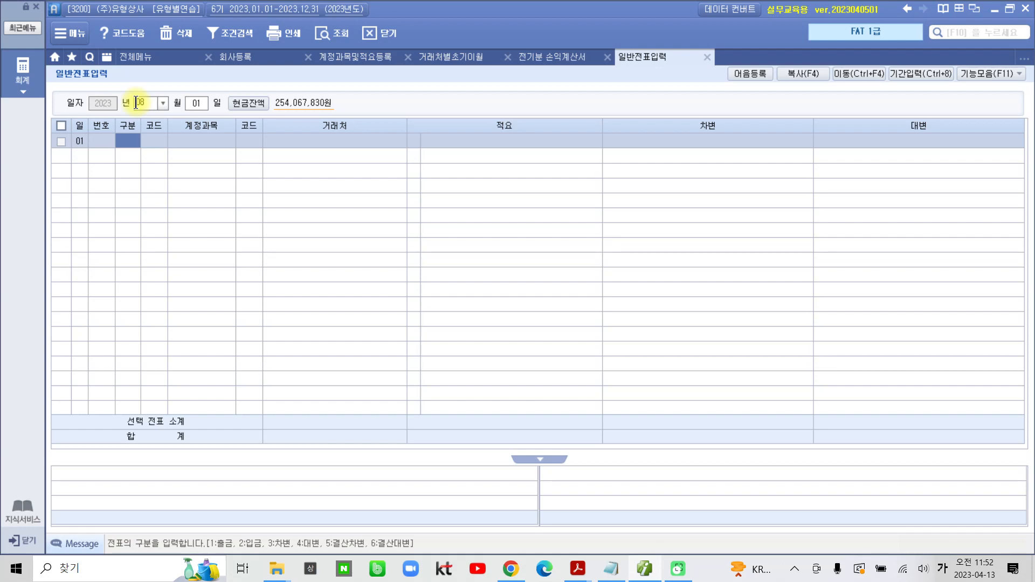
Enter a 차변 line for 251 외상매입금 with vendor 07002 (주)부산상사 and amount 5,000,000
{"action": "type", "text": "3"}
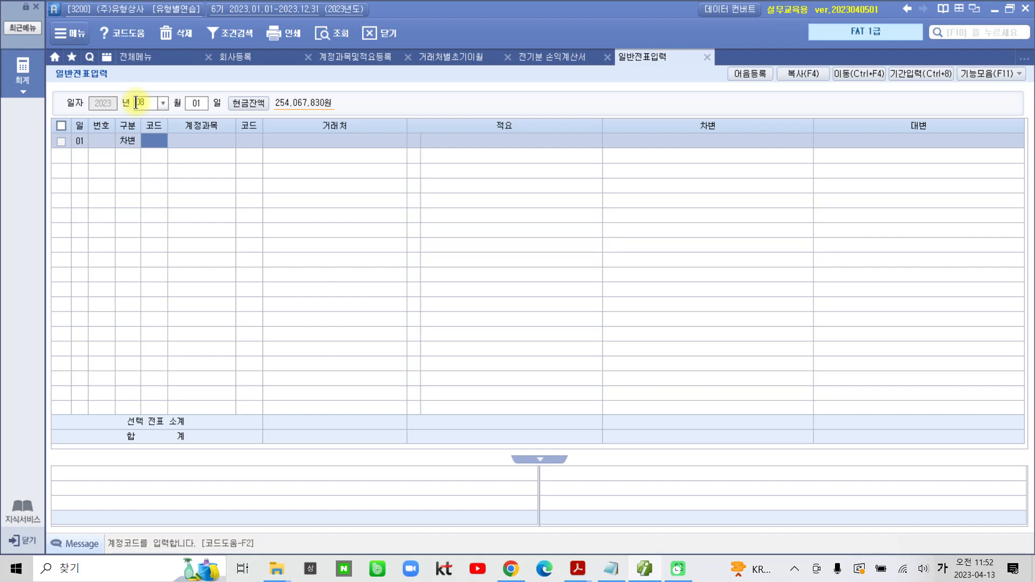
{"action": "type", "text": "251"}
{"action": "key", "text": "Return"}
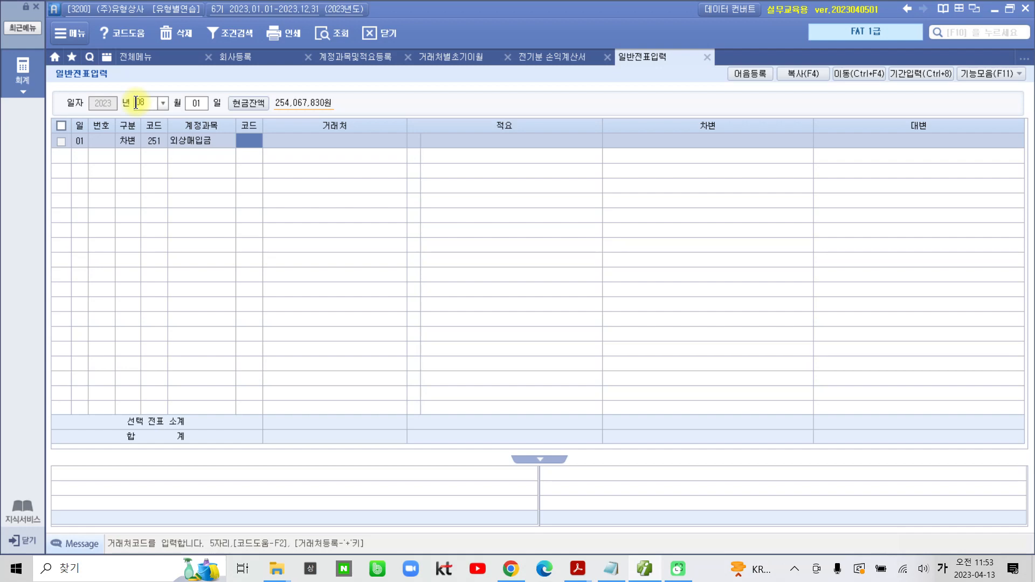
{"action": "type", "text": "07002"}
{"action": "key", "text": "Return"}
{"action": "key", "text": "Return"}
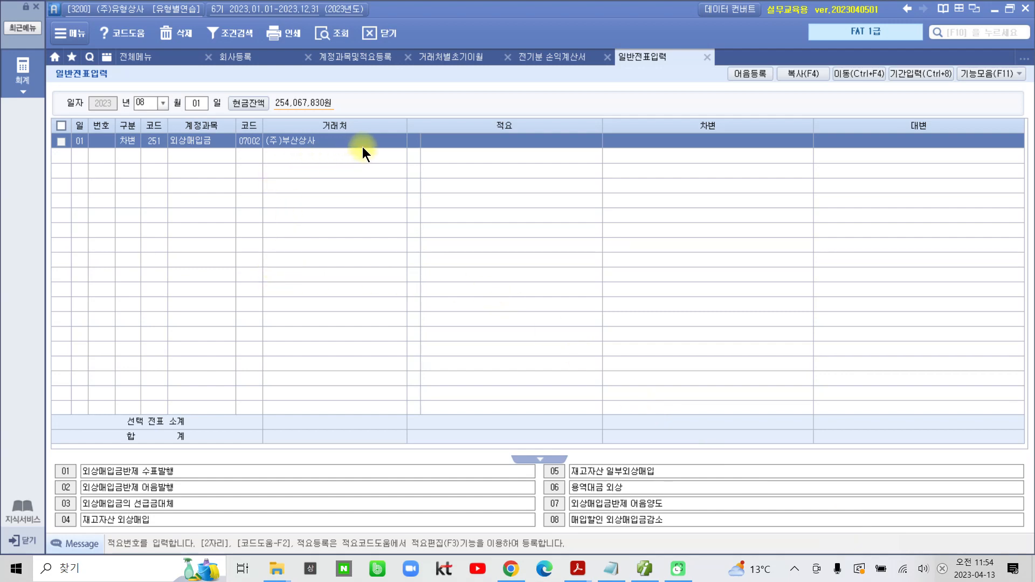
{"action": "left_click", "coordinate": [661, 143]}
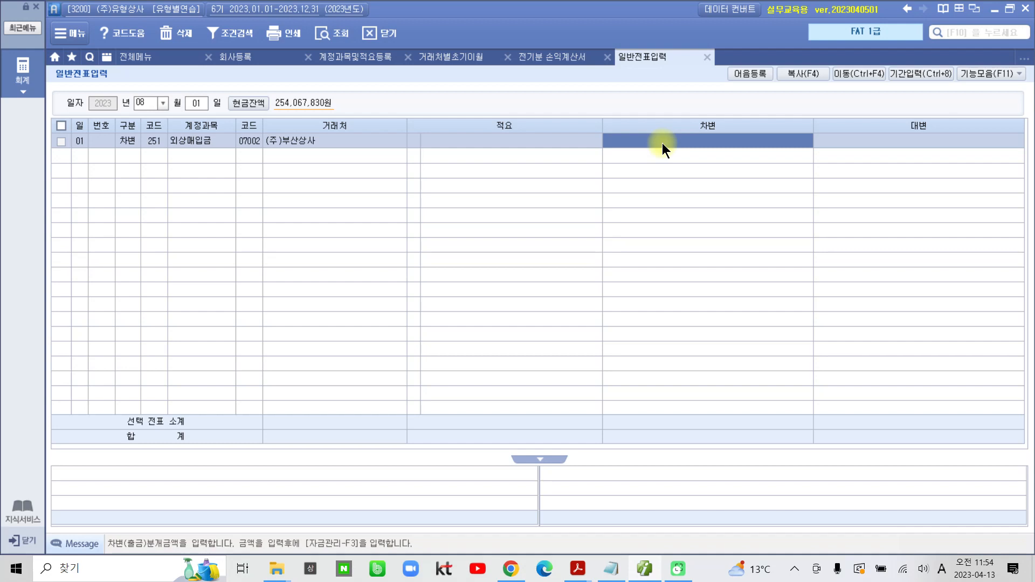
{"action": "type", "text": "5"}
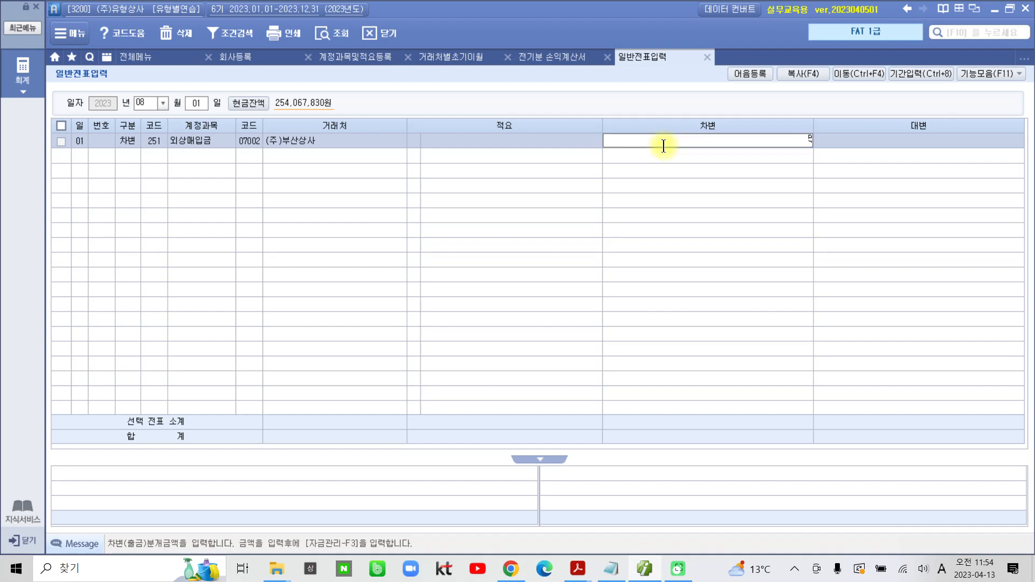
{"action": "type", "text": "++"}
{"action": "key", "text": "Return"}
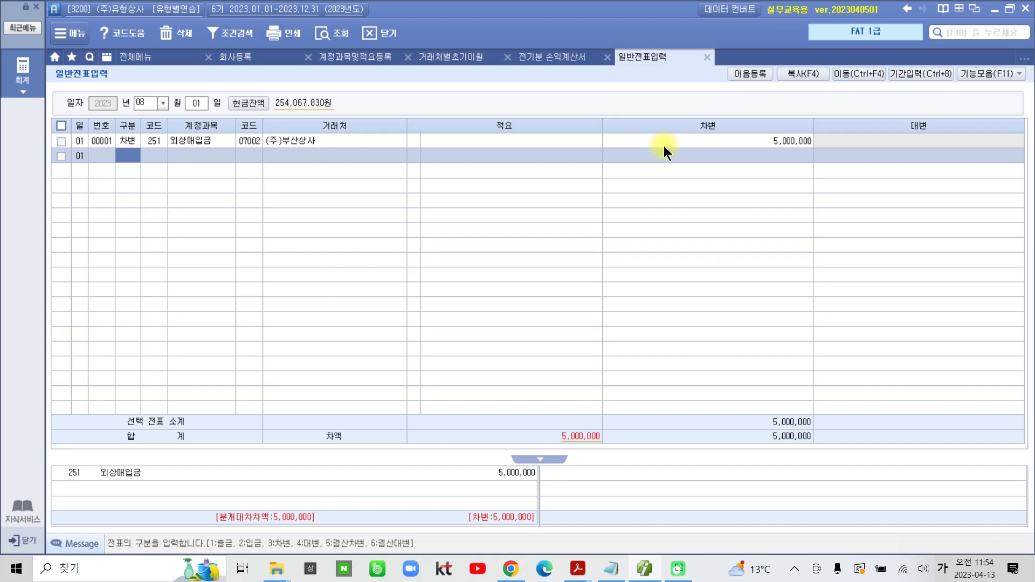
Enter a 대변 line for 252 지급어음 with vendor 07002 (주)부산상사 and amount 5,000,000
{"action": "type", "text": "4"}
{"action": "key", "text": "Return"}
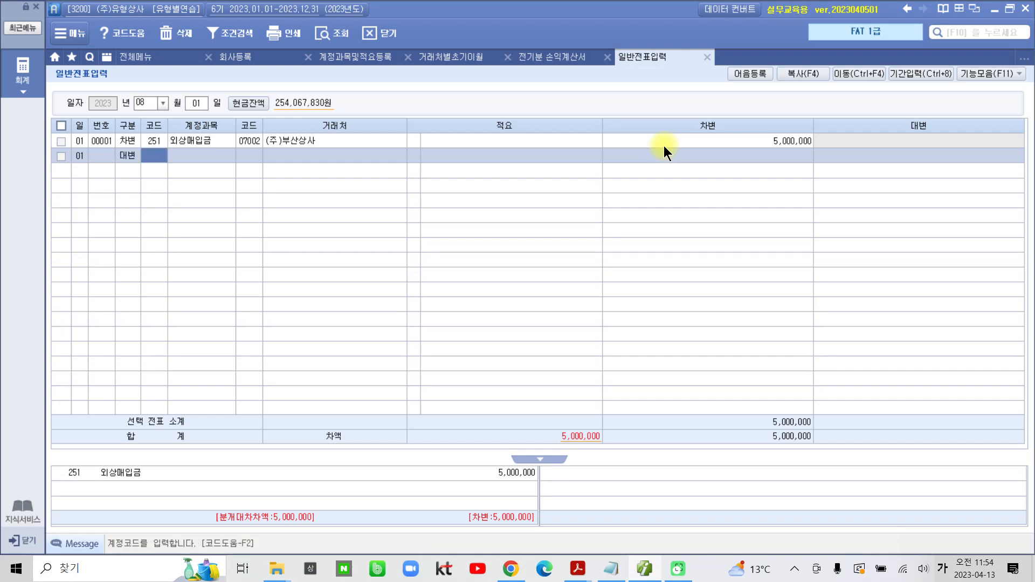
{"action": "type", "text": "252"}
{"action": "key", "text": "Return"}
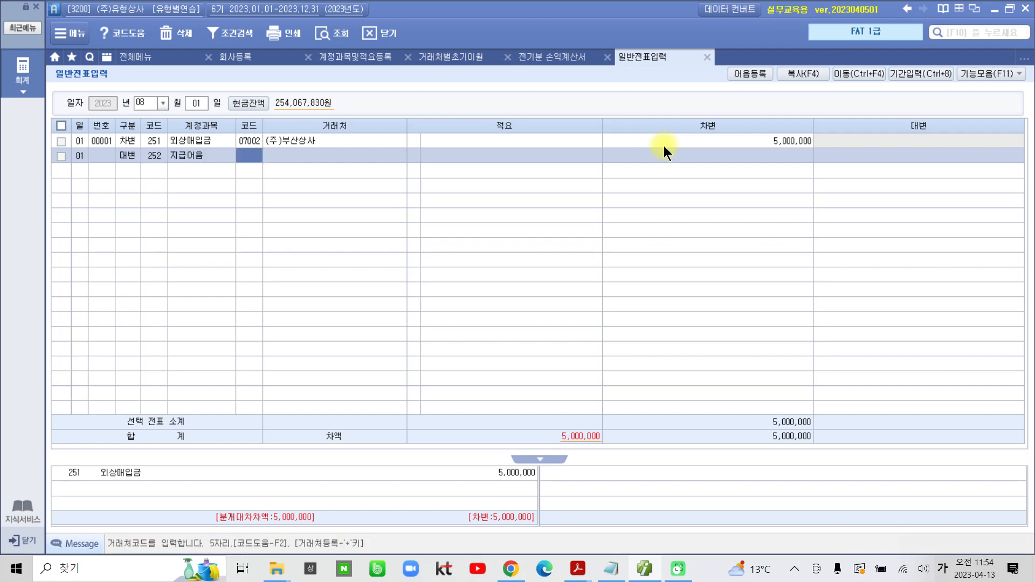
{"action": "type", "text": "7002"}
{"action": "key", "text": "Return"}
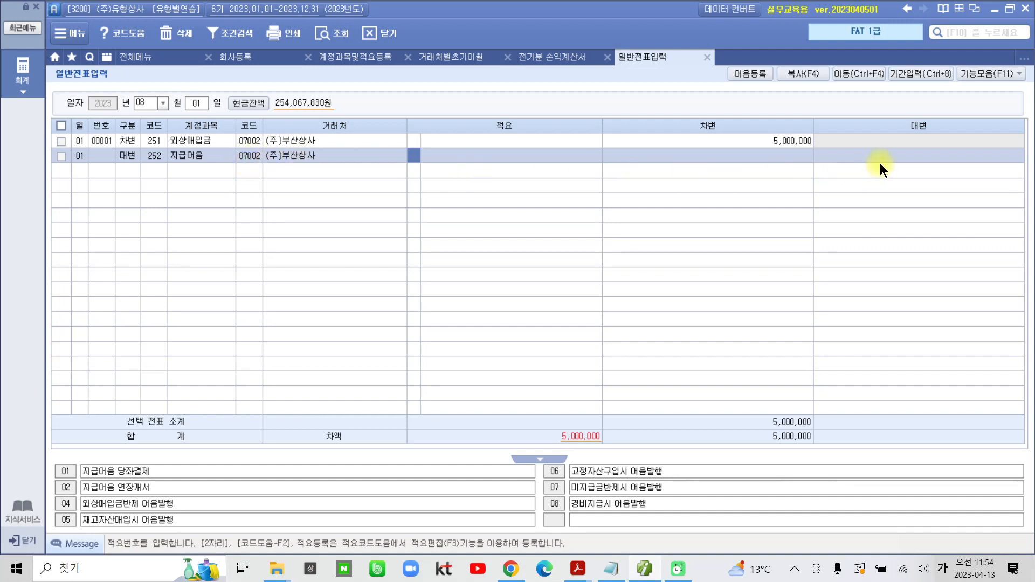
{"action": "key", "text": "Return"}
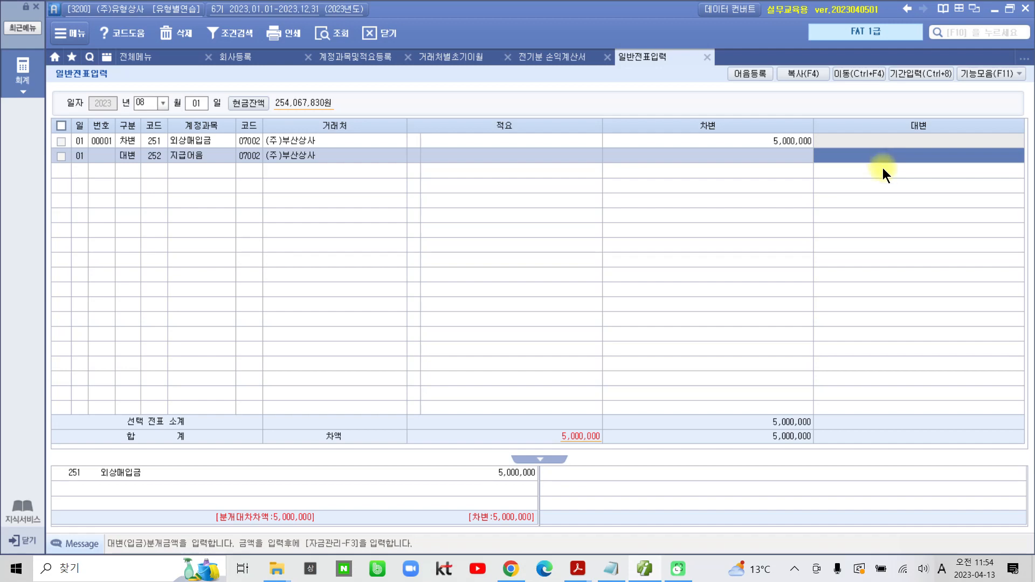
{"action": "type", "text": "5"}
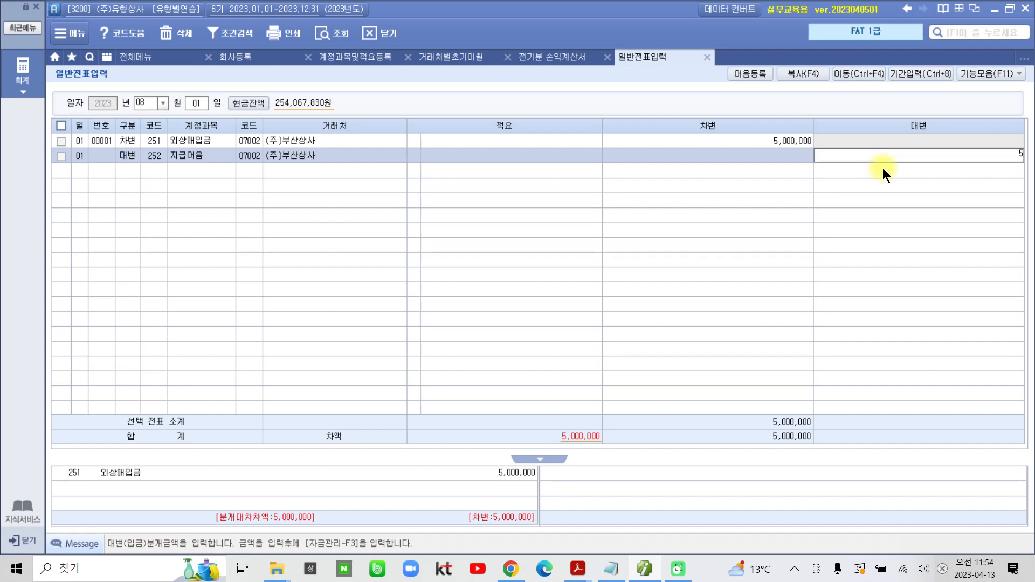
{"action": "type", "text": ",000,000"}
{"action": "key", "text": "Return"}
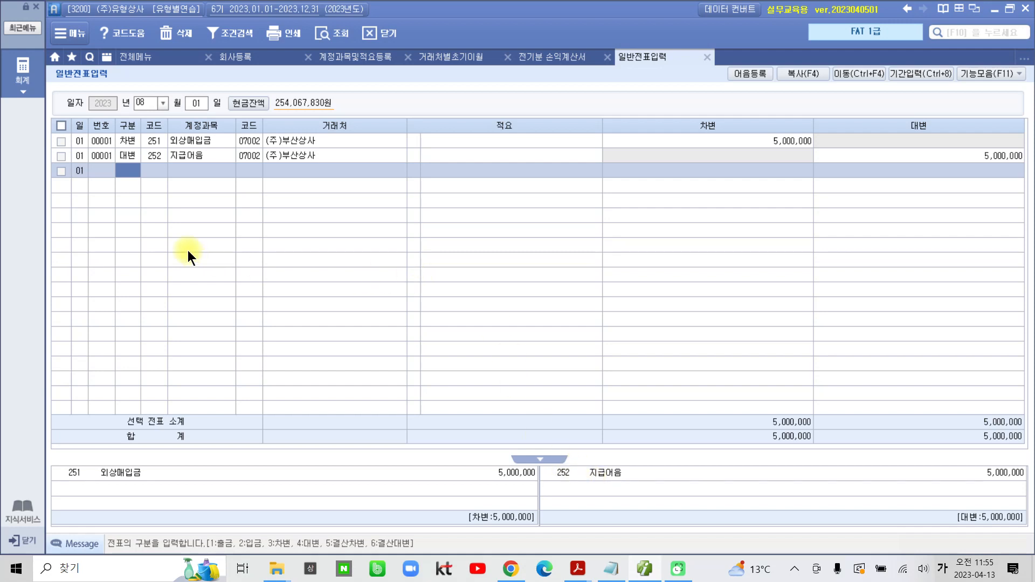
Open 지급어음 관리 for the 지급어음 line and assign 국민은행 note 자타20230801 received 2023-08-01
{"action": "left_click", "coordinate": [129, 157]}
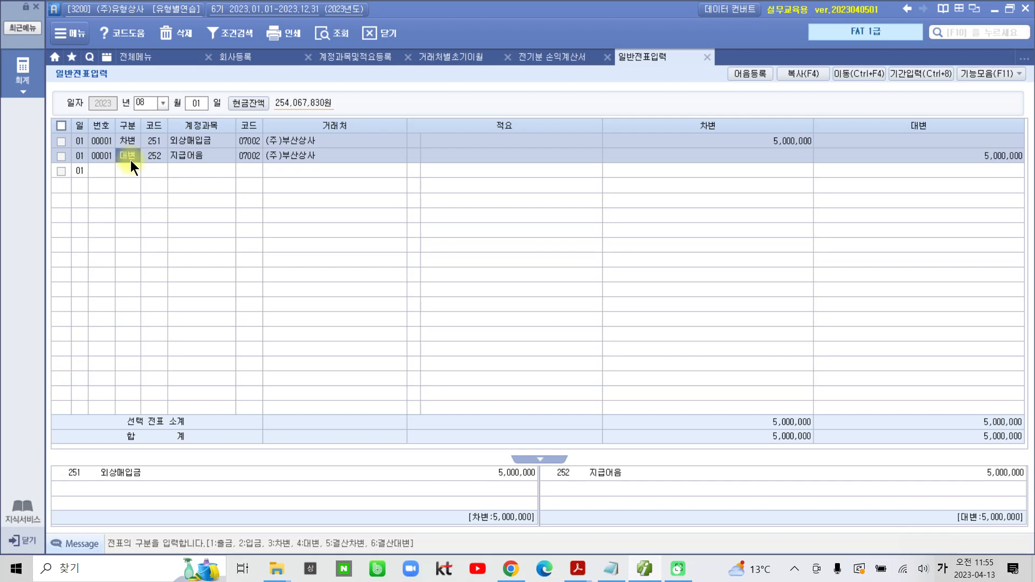
{"action": "key", "text": "F3"}
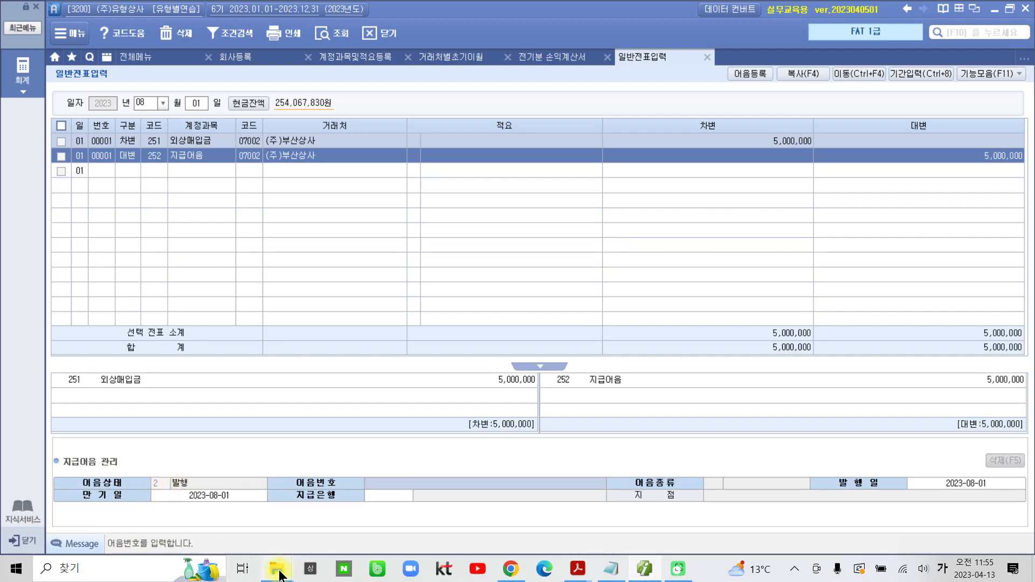
{"action": "key", "text": "F2"}
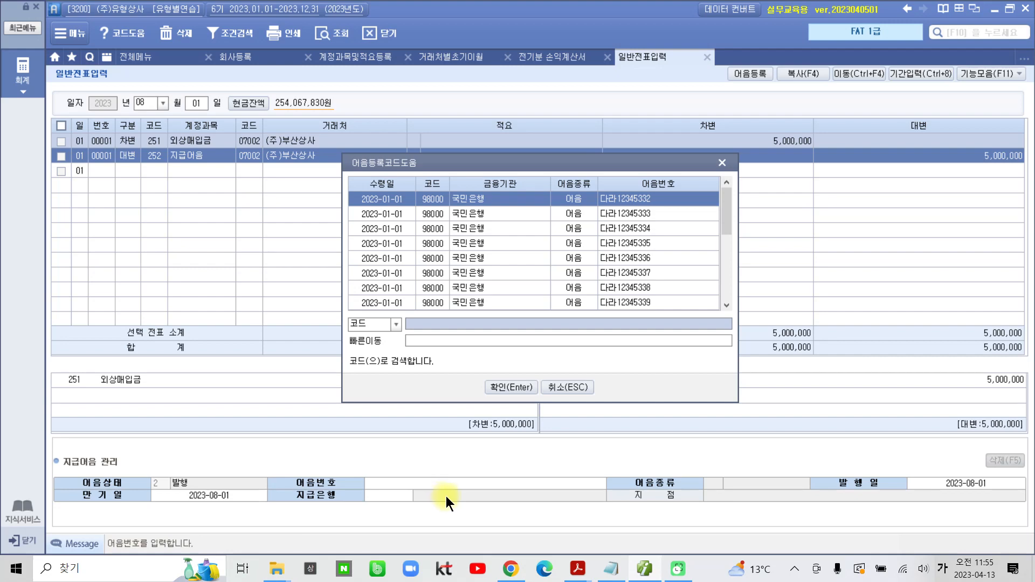
{"action": "mouse_move", "coordinate": [726, 220]}
{"action": "left_mouse_down"}
{"action": "mouse_move", "coordinate": [720, 312]}
{"action": "mouse_move", "coordinate": [724, 215]}
{"action": "left_mouse_up"}
{"action": "left_click_drag", "start_coordinate": [728, 217], "coordinate": [723, 249]}
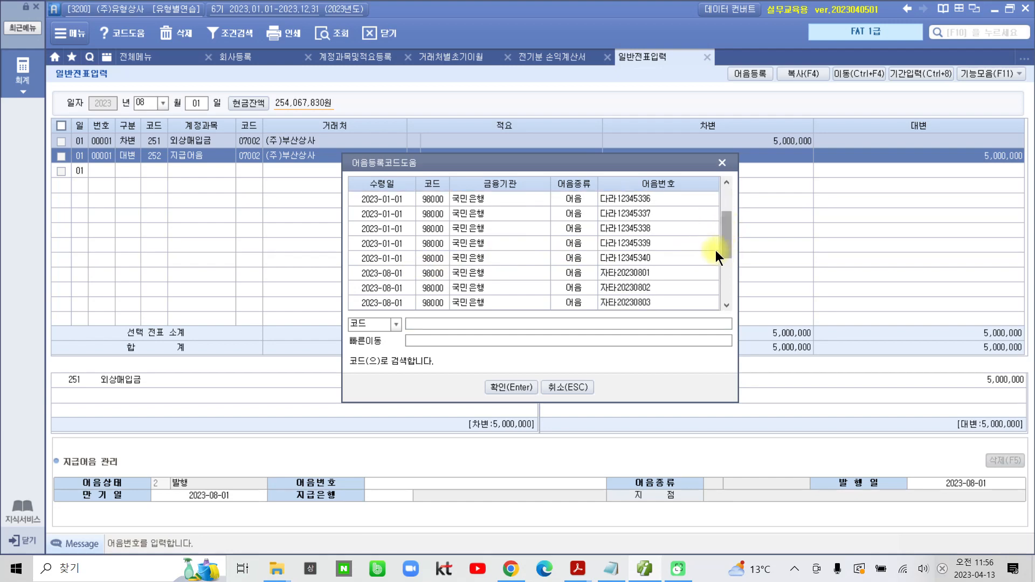
{"action": "left_click", "coordinate": [409, 278]}
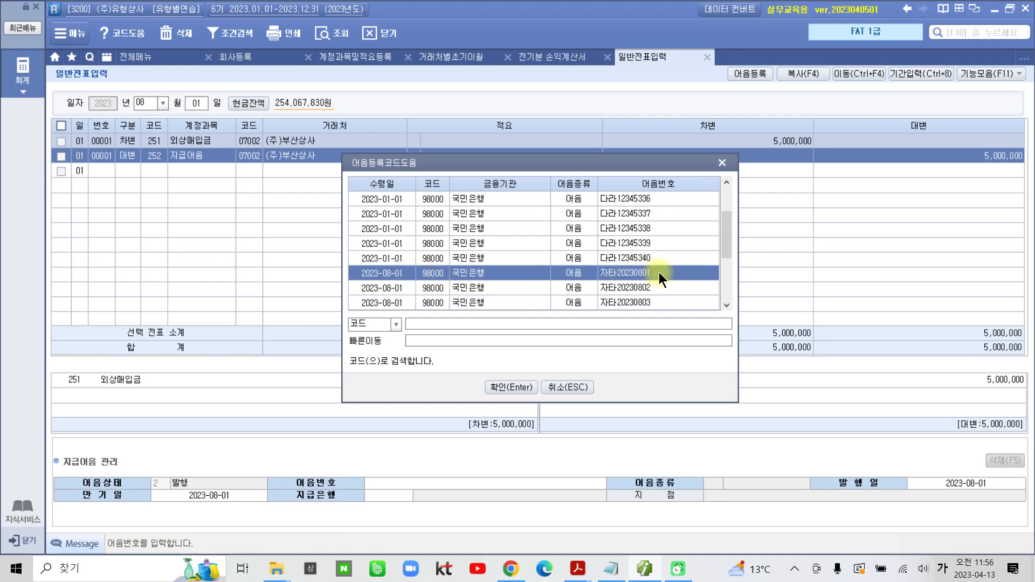
{"action": "left_click", "coordinate": [525, 390]}
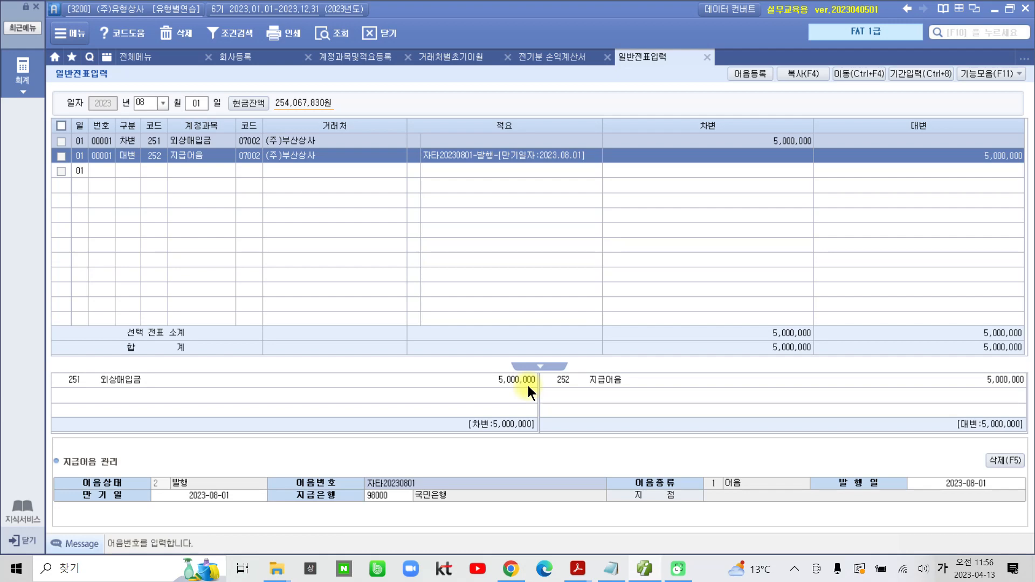
Keep the 발행일, advance to 만기일, and check the 지급기일 on transaction 1's promissory note in the PDF
{"action": "key", "text": "Return"}
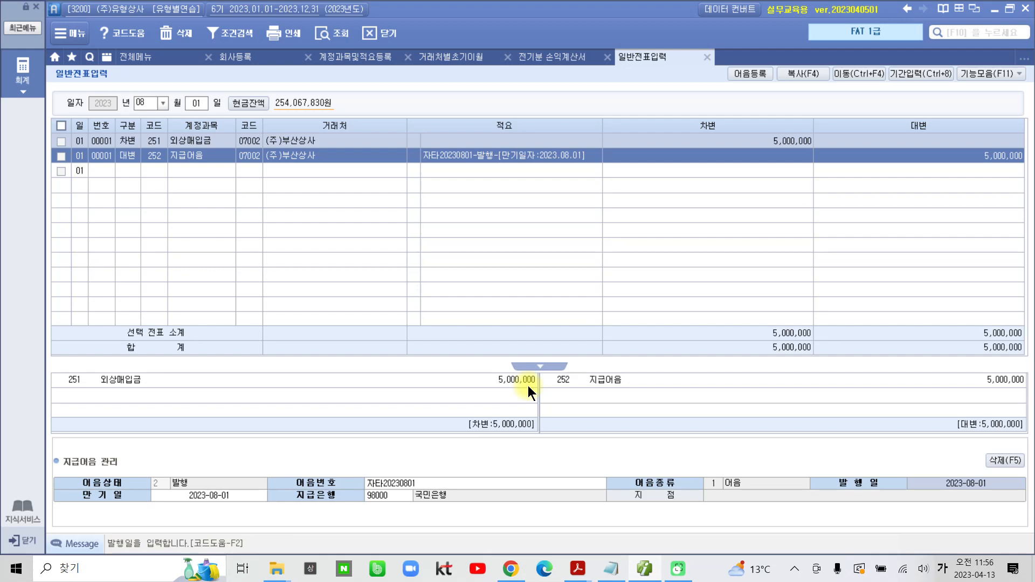
{"action": "key", "text": "Return"}
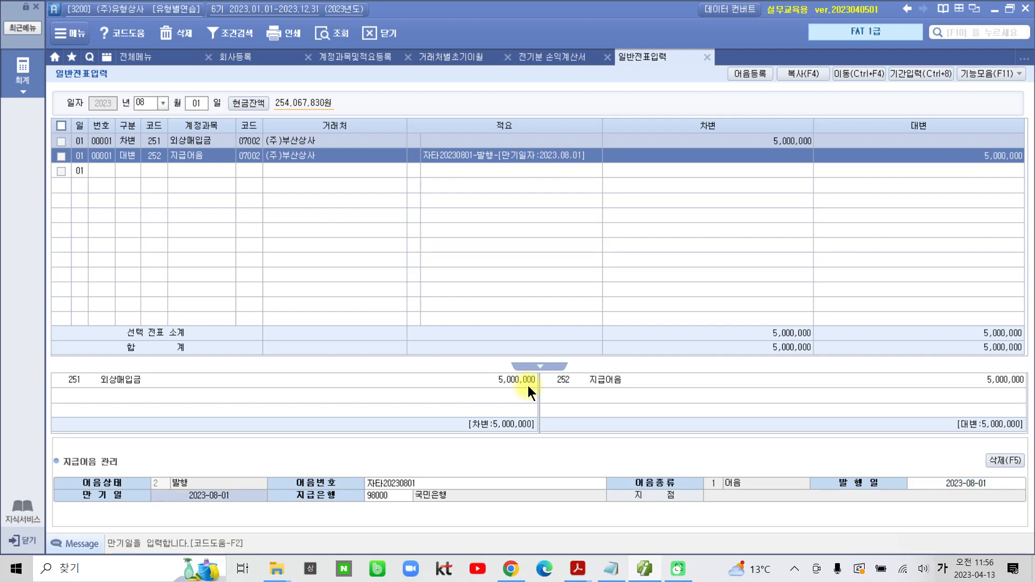
{"action": "left_click", "coordinate": [644, 569]}
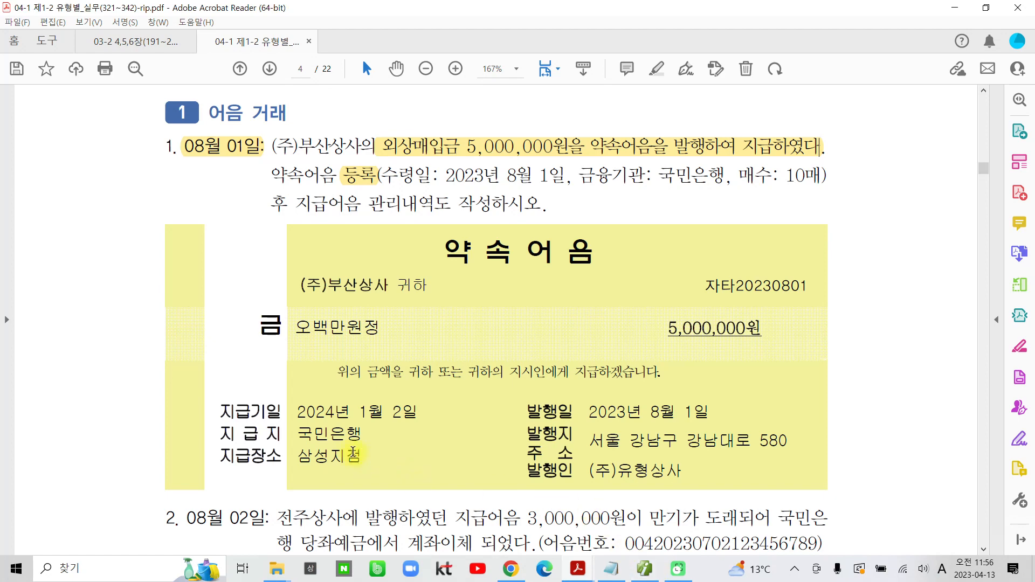
{"action": "mouse_move", "coordinate": [204, 388]}
{"action": "left_mouse_down"}
{"action": "mouse_move", "coordinate": [285, 421]}
{"action": "mouse_move", "coordinate": [442, 430]}
{"action": "left_mouse_up"}
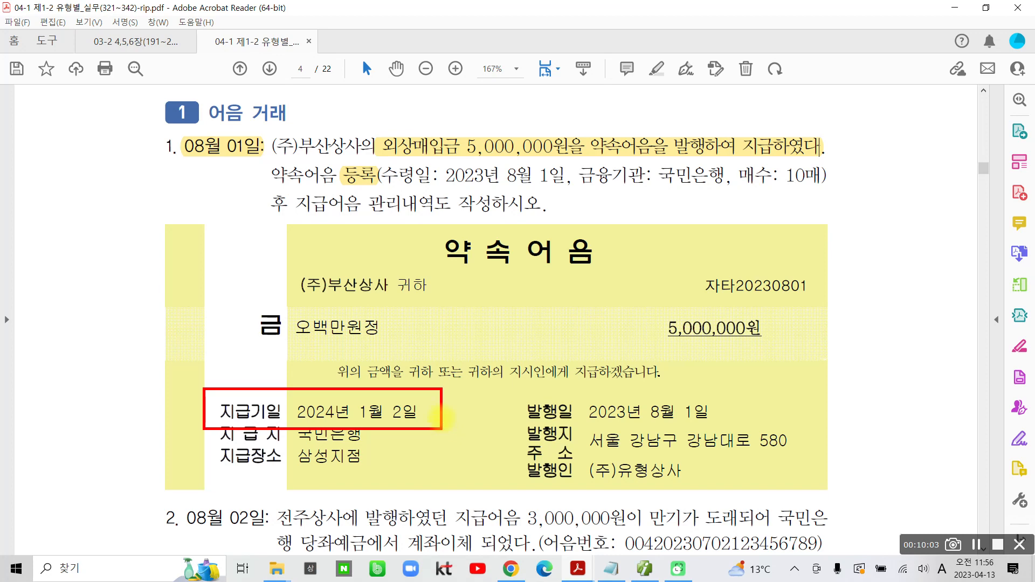
{"action": "key", "text": "Escape"}
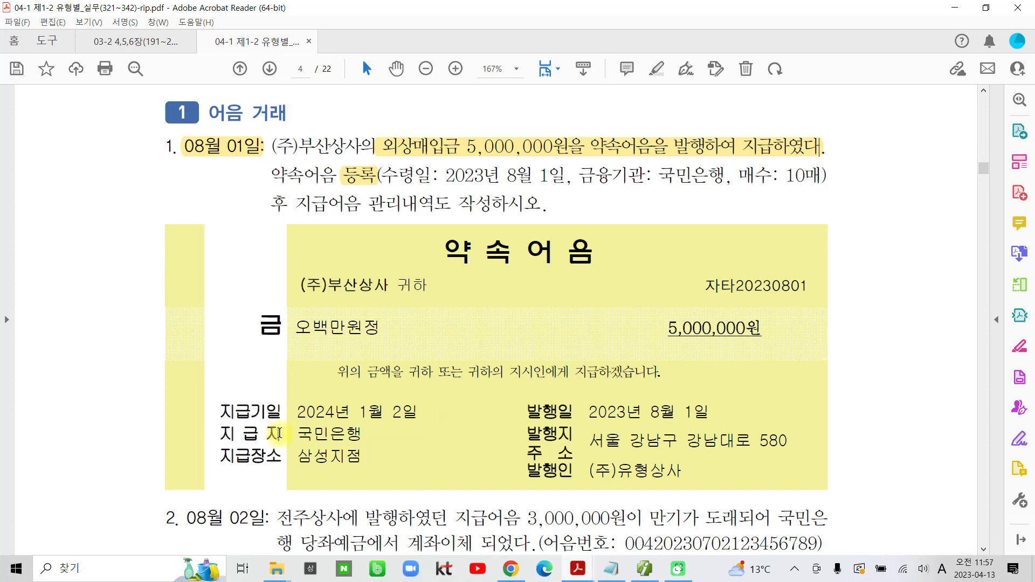
Switch back to 더존 iPlus and set the 만기일 to 2024-01-02, accepting 국민은행 as the 지급은행
{"action": "left_click", "coordinate": [640, 571]}
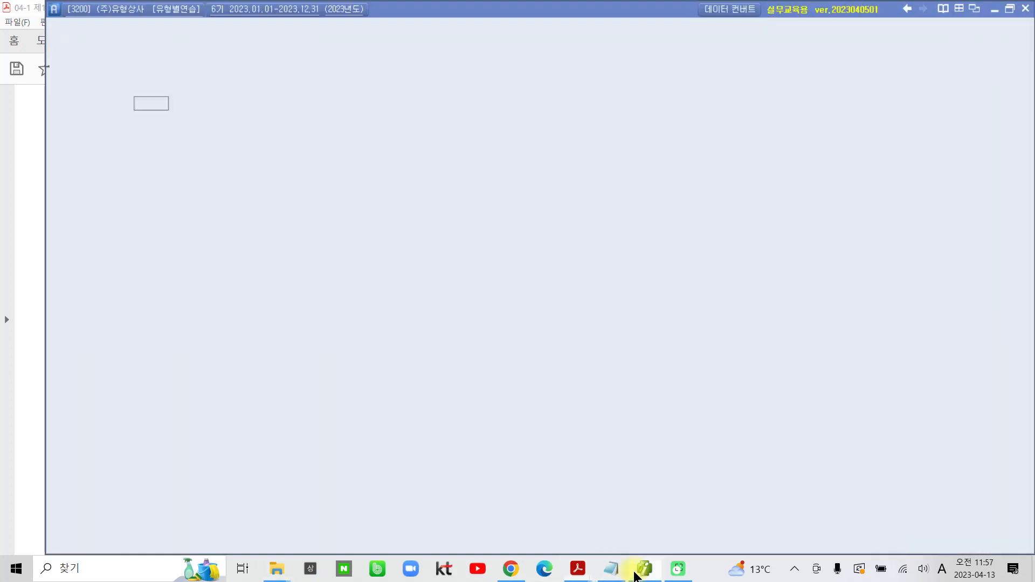
{"action": "mouse_move", "coordinate": [598, 565]}
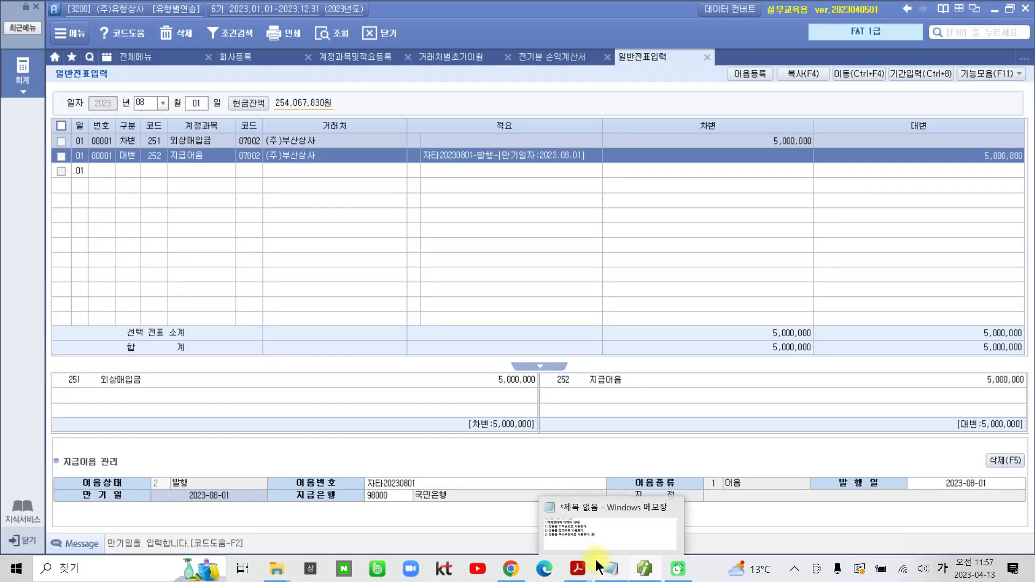
{"action": "type", "text": "2024-"}
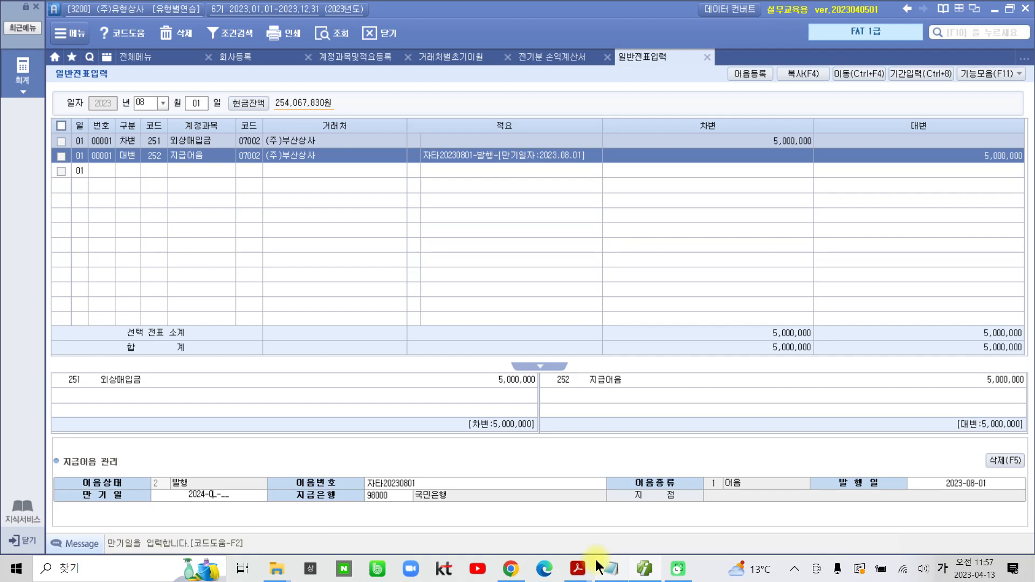
{"action": "type", "text": "01-02"}
{"action": "key", "text": "Return"}
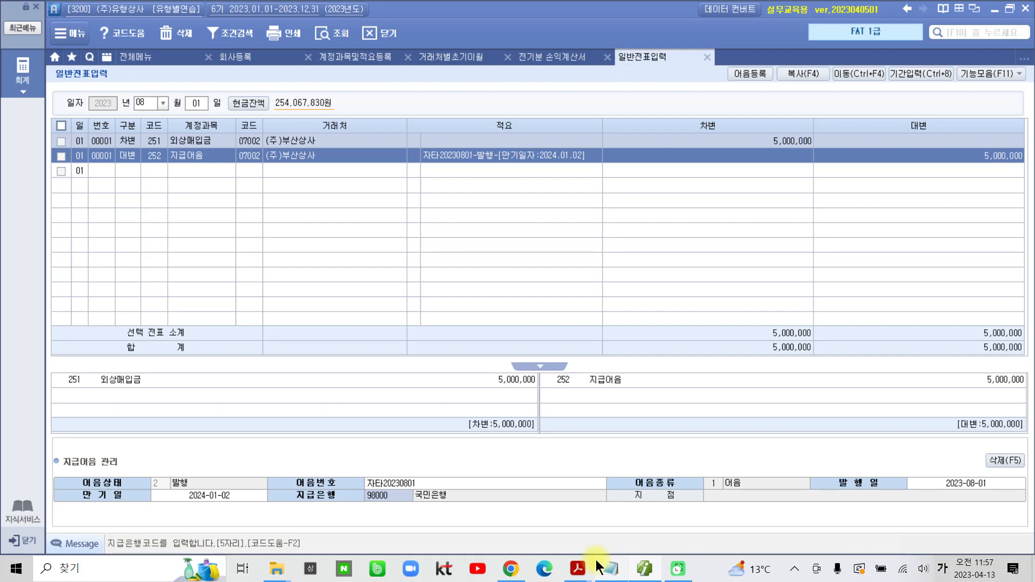
{"action": "key", "text": "Return"}
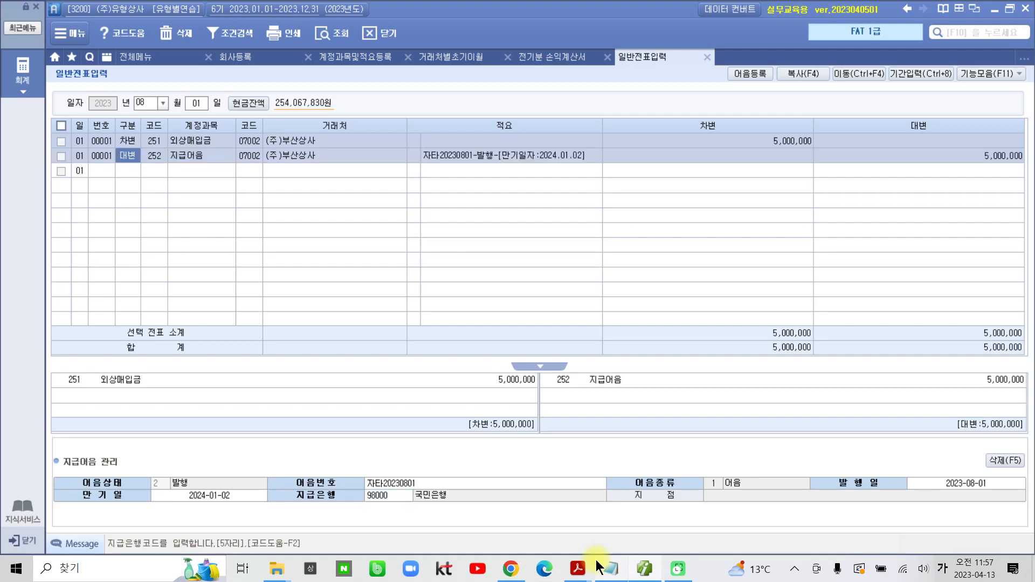
Review the 적요 cells of the 지급어음 line and compare them with transaction 1's promissory note in the PDF
{"action": "left_click", "coordinate": [499, 156]}
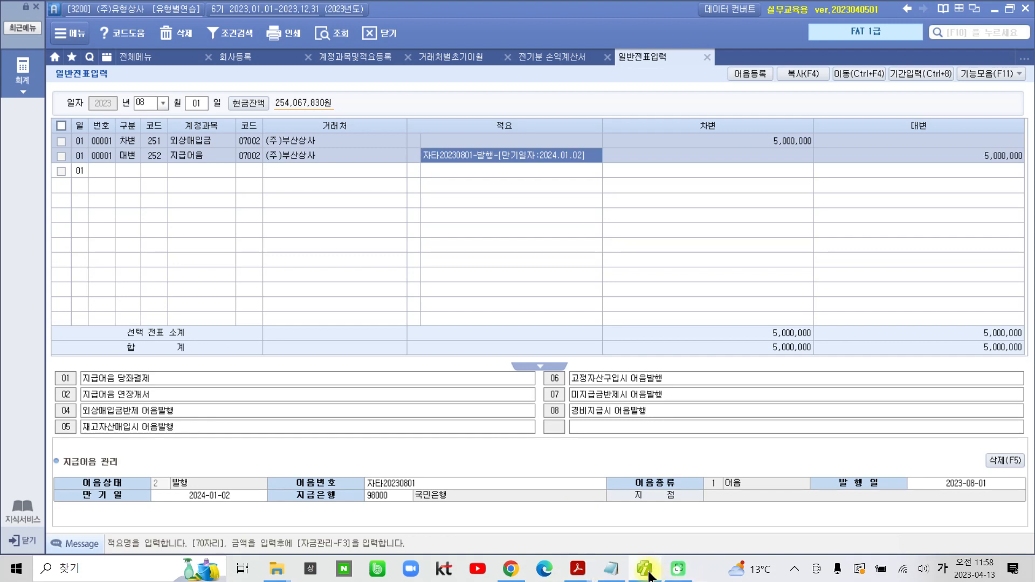
{"action": "mouse_move", "coordinate": [649, 575]}
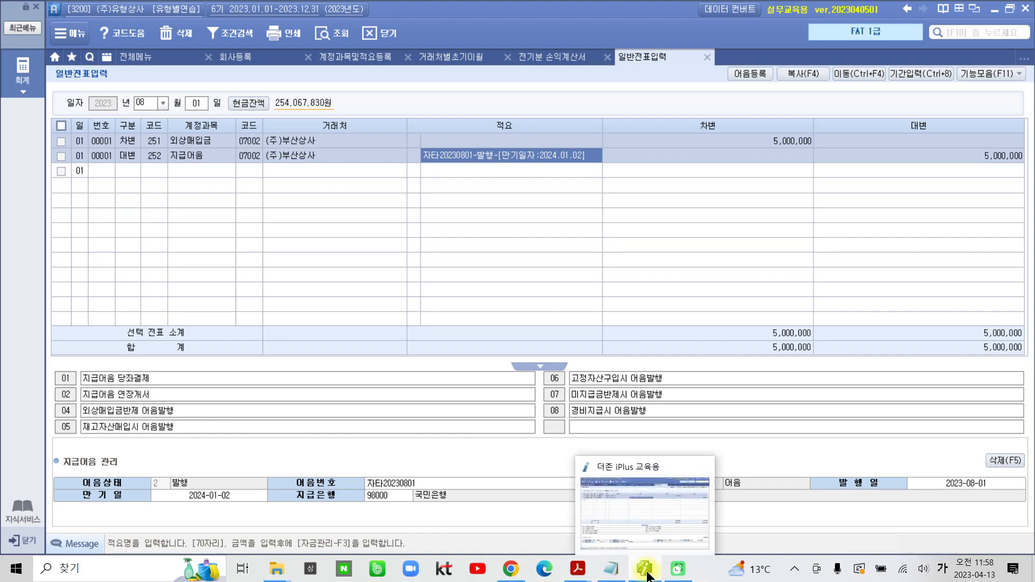
{"action": "left_click", "coordinate": [582, 567]}
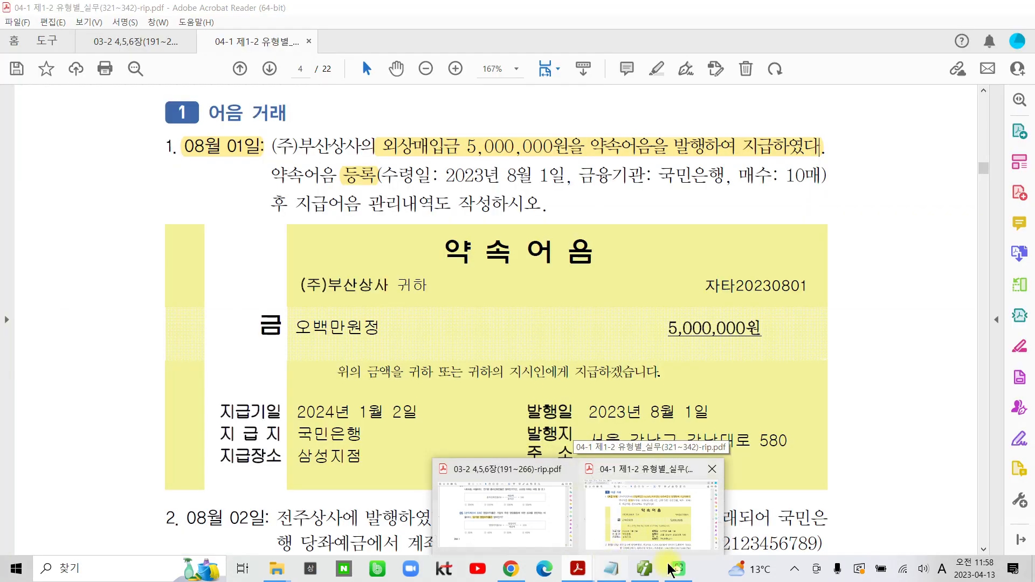
{"action": "left_click", "coordinate": [652, 570]}
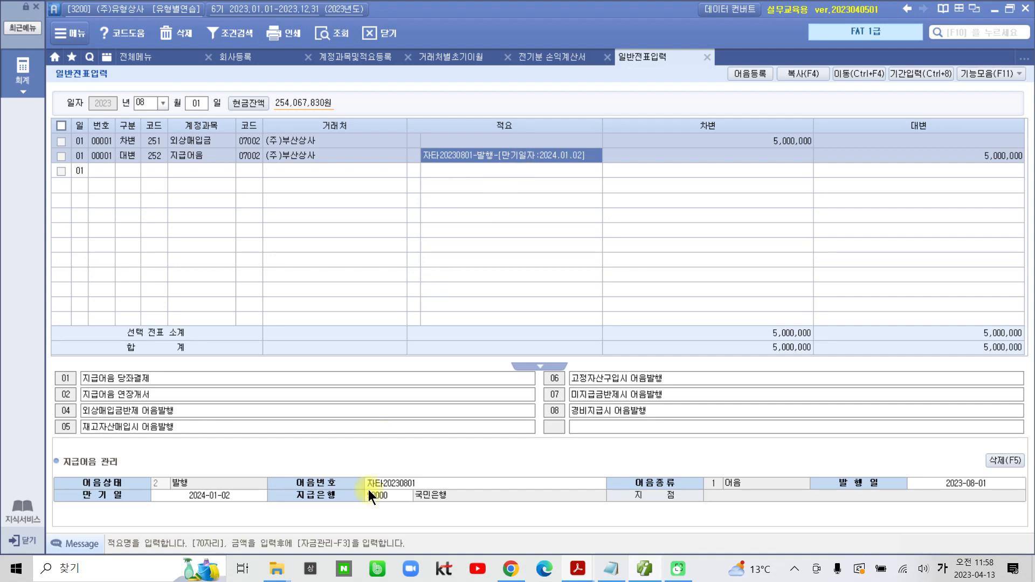
{"action": "left_click", "coordinate": [416, 159]}
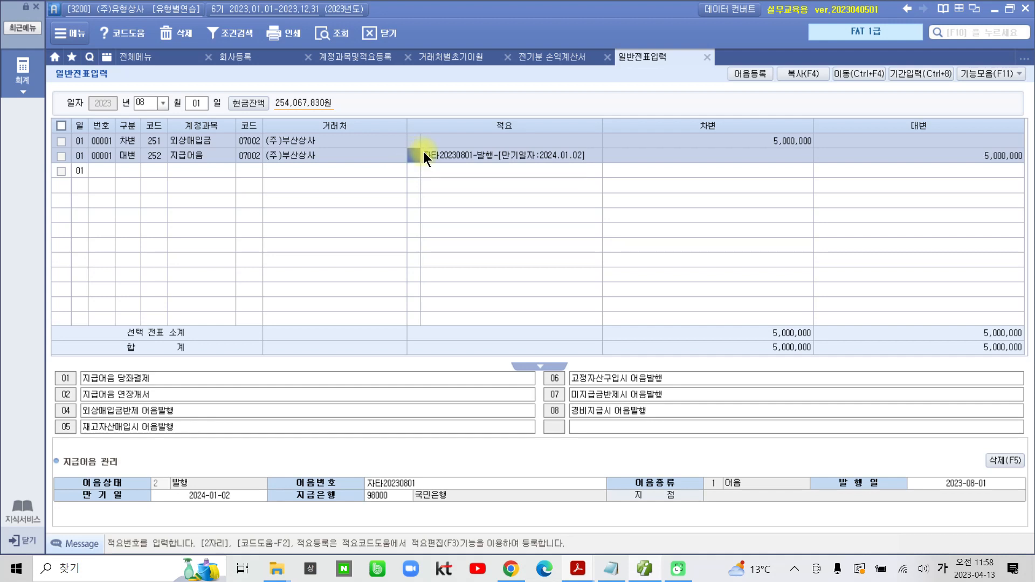
{"action": "left_click", "coordinate": [459, 157]}
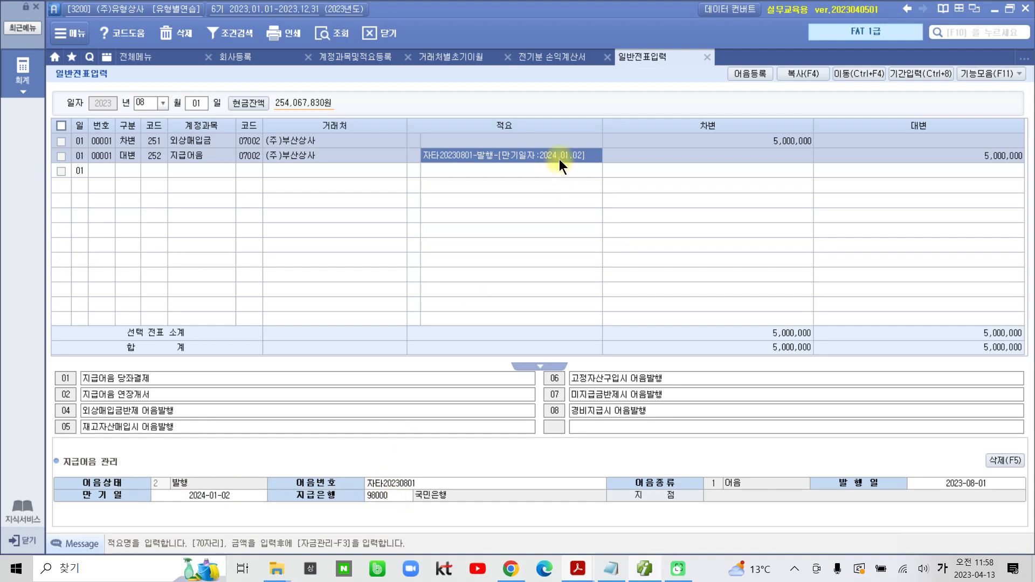
{"action": "left_click", "coordinate": [413, 155]}
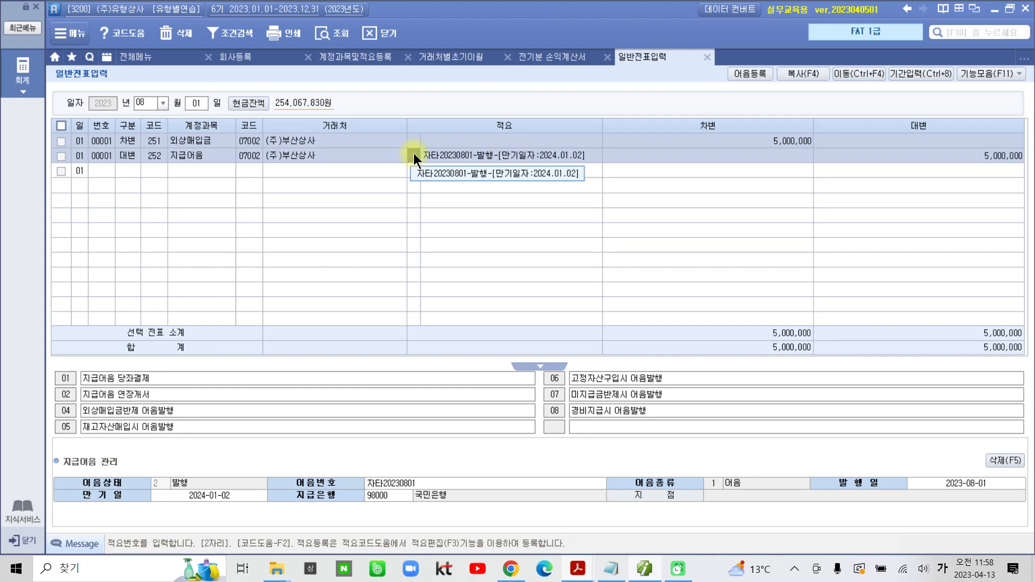
{"action": "left_click", "coordinate": [458, 154]}
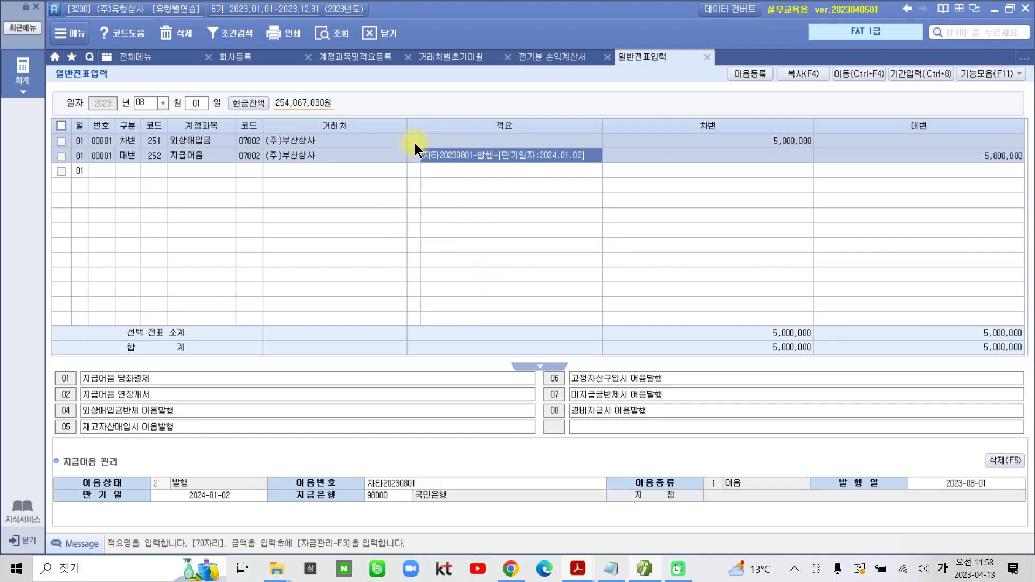
{"action": "mouse_move", "coordinate": [415, 147]}
{"action": "left_mouse_down"}
{"action": "mouse_move", "coordinate": [409, 162]}
{"action": "mouse_move", "coordinate": [429, 173]}
{"action": "left_mouse_up"}
{"action": "key", "text": "Escape"}
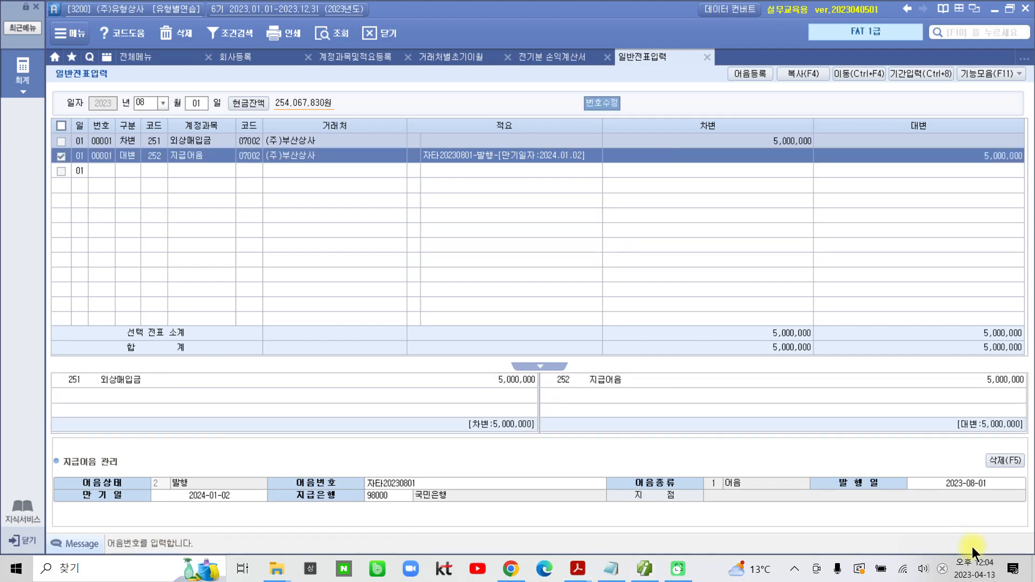
Delete the 지급어음 관리 details attached to the 지급어음 line
{"action": "left_click", "coordinate": [413, 483]}
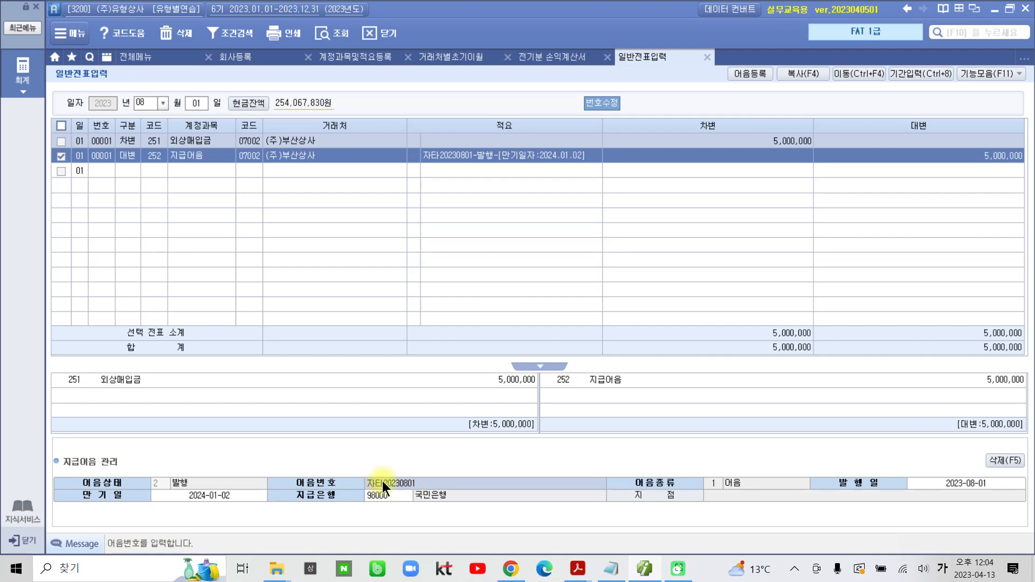
{"action": "left_click", "coordinate": [183, 36]}
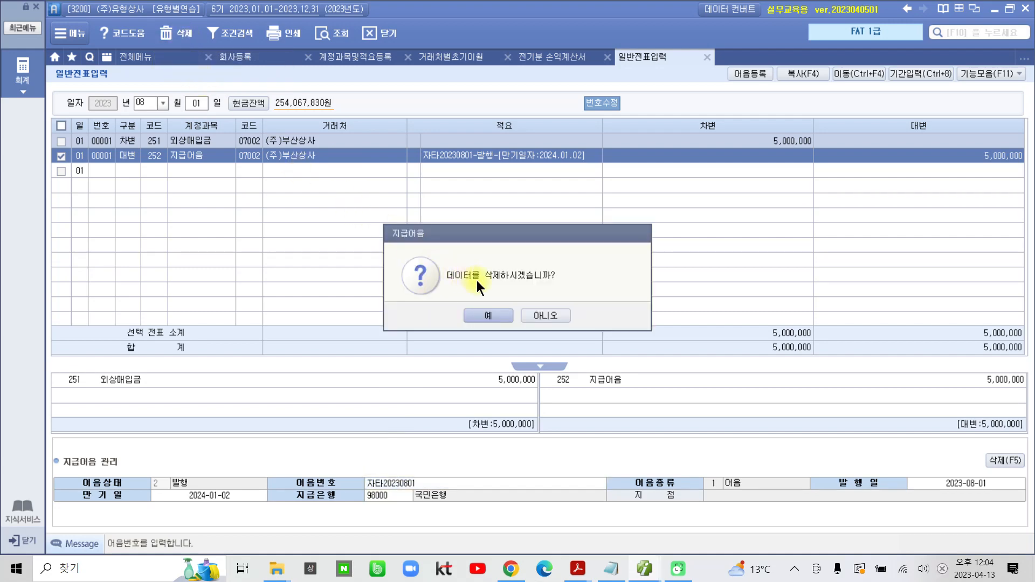
{"action": "left_click", "coordinate": [485, 315]}
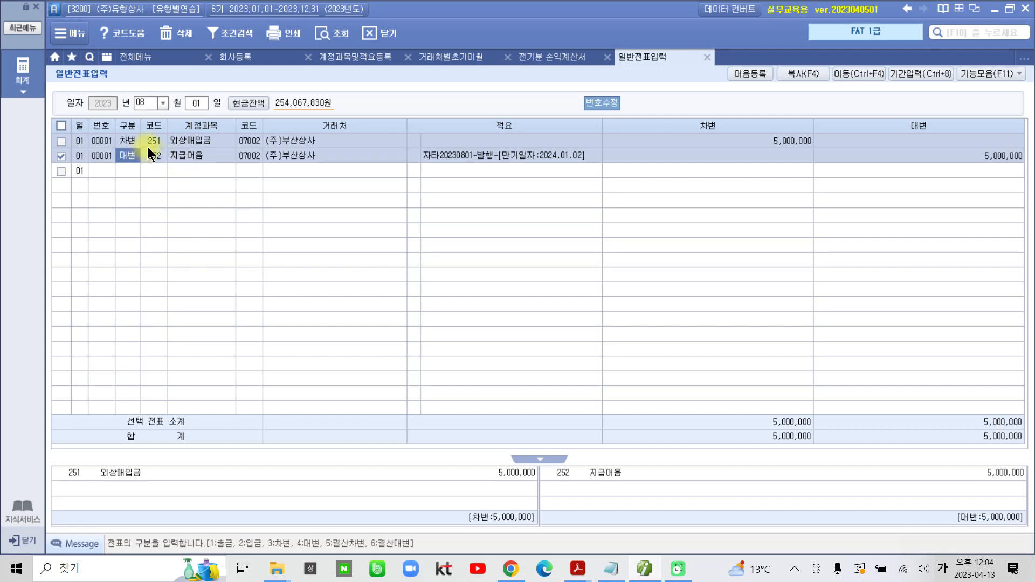
Reopen 지급어음 관리 for the 지급어음 line and assign 국민은행 note 자타20230801 received 2023-08-01
{"action": "key", "text": "F3"}
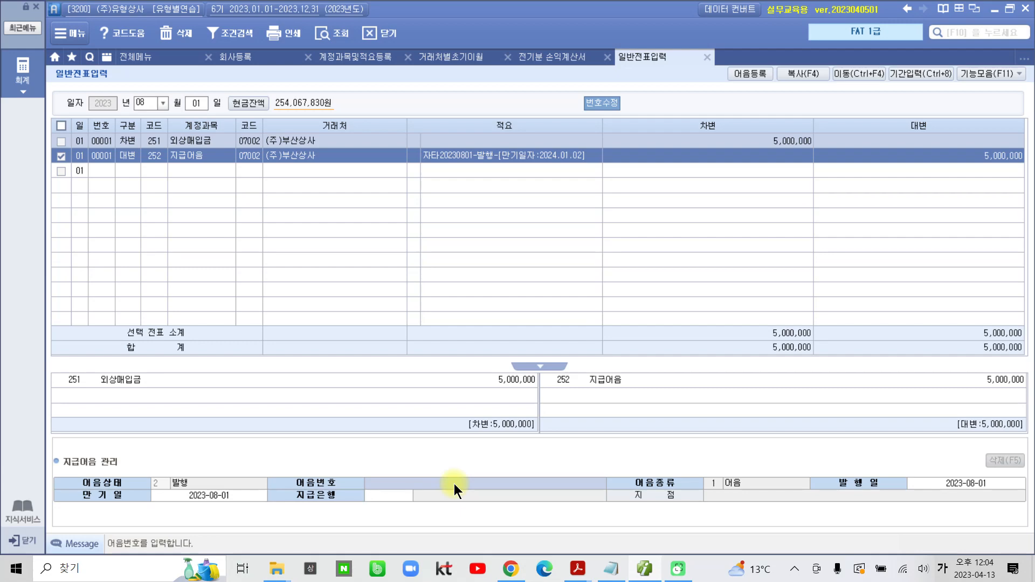
{"action": "key", "text": "F2"}
{"action": "left_click_drag", "start_coordinate": [727, 210], "coordinate": [722, 258]}
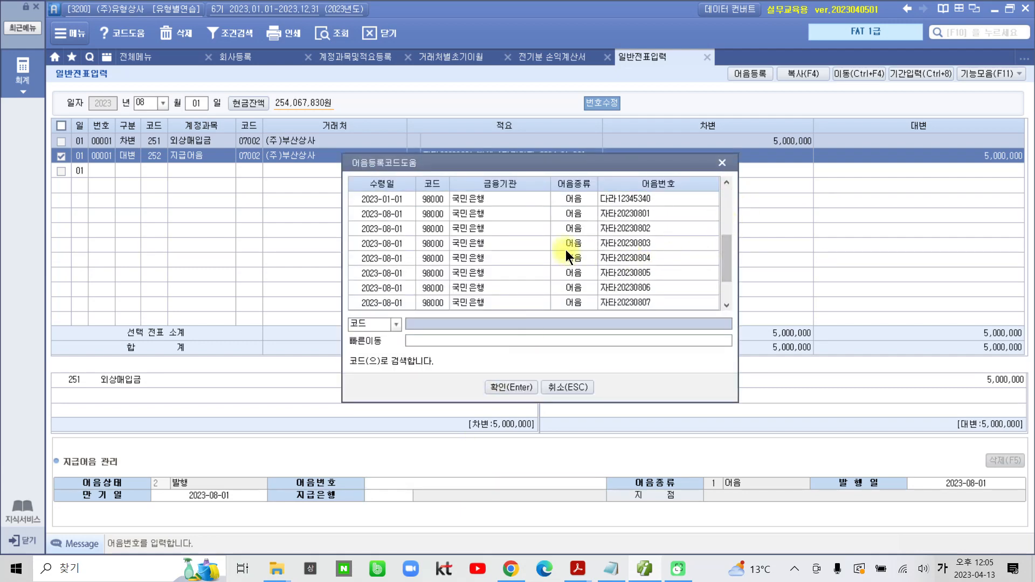
{"action": "left_click", "coordinate": [501, 217]}
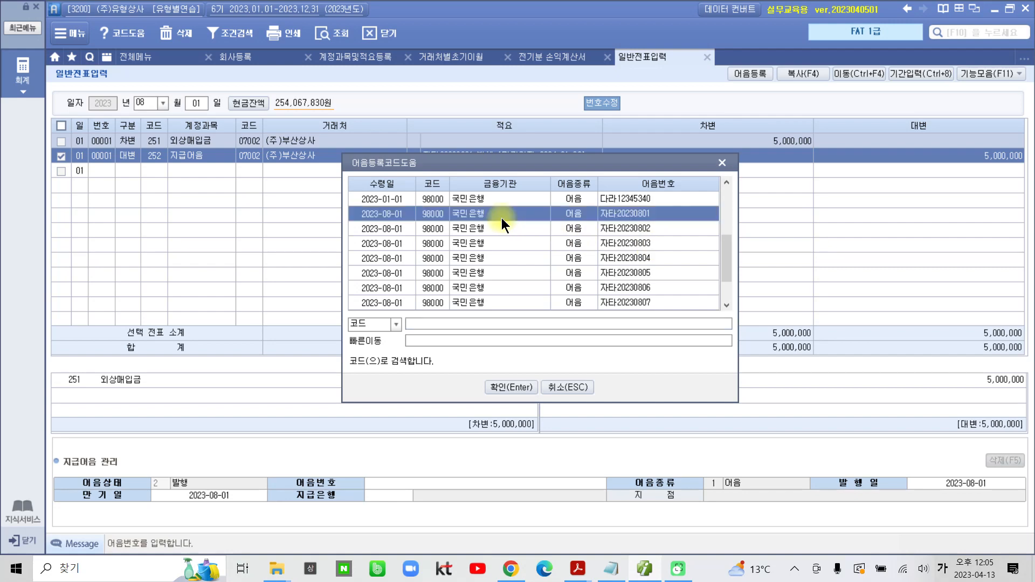
{"action": "left_click", "coordinate": [508, 386]}
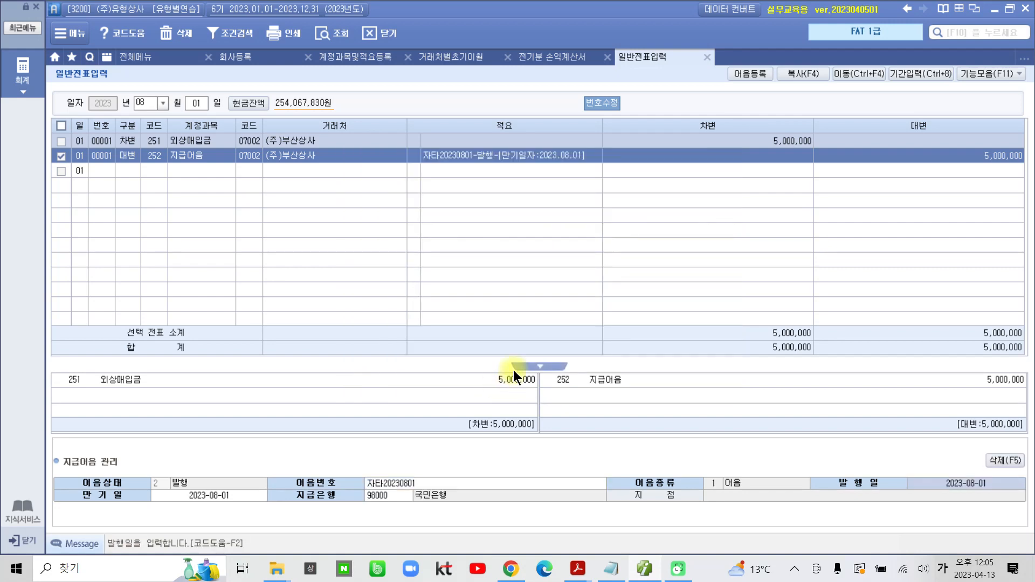
Keep the 발행일, set the 만기일 to 2024-01-02, and accept 국민은행 as the 지급은행
{"action": "key", "text": "Return"}
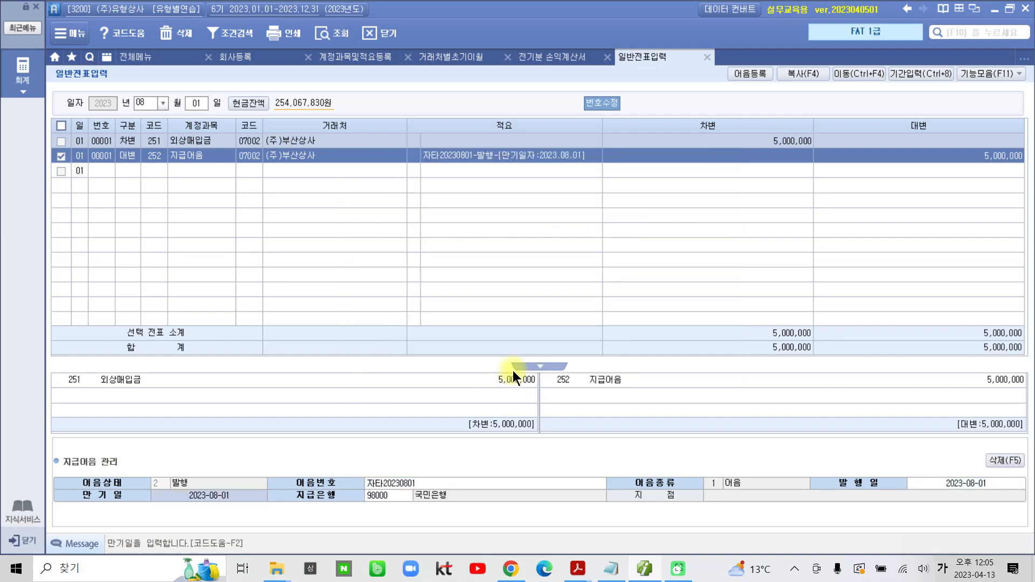
{"action": "type", "text": "2024-"}
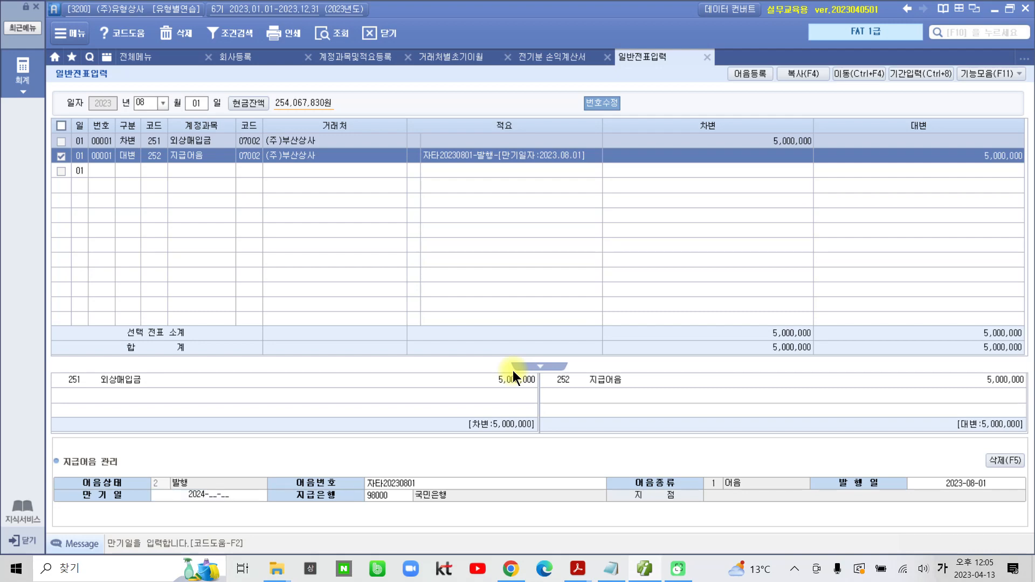
{"action": "type", "text": "01-02"}
{"action": "key", "text": "Return"}
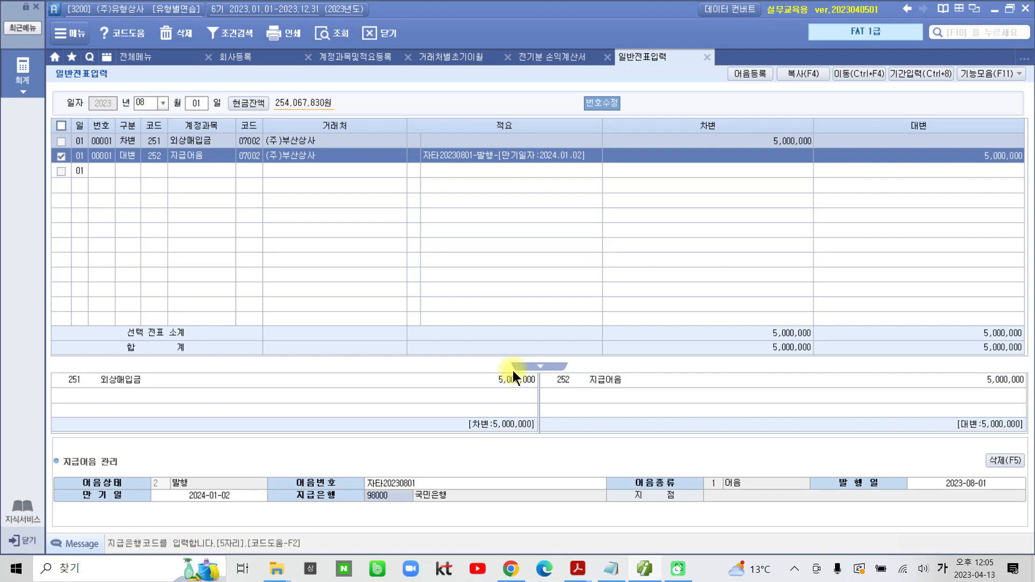
{"action": "key", "text": "Return"}
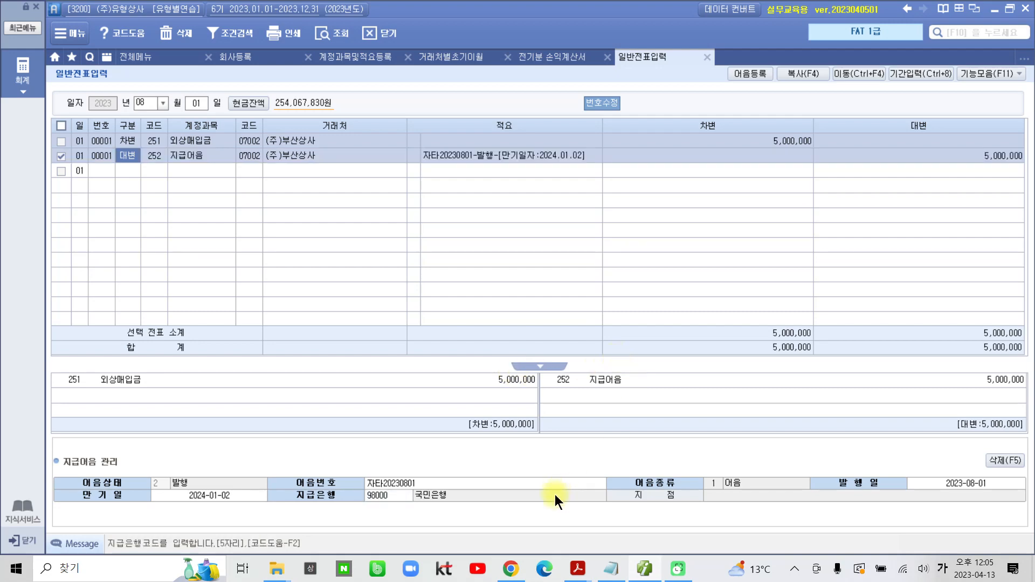
Switch to the exercise PDF and highlight the date 08월 02일 and the 어음번호 value in transaction 2
{"action": "left_click", "coordinate": [412, 484]}
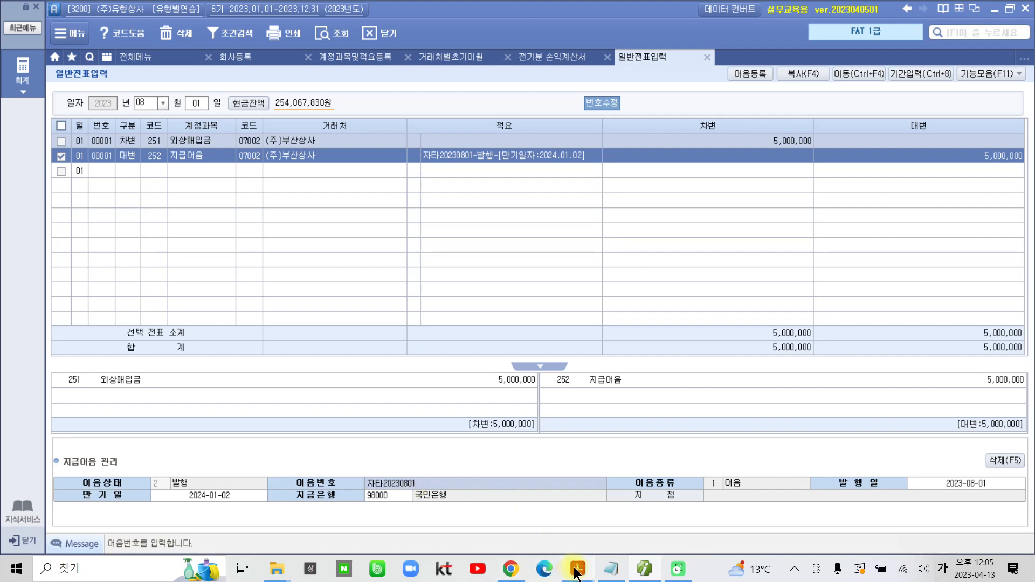
{"action": "mouse_move", "coordinate": [575, 571]}
{"action": "left_click", "coordinate": [625, 534]}
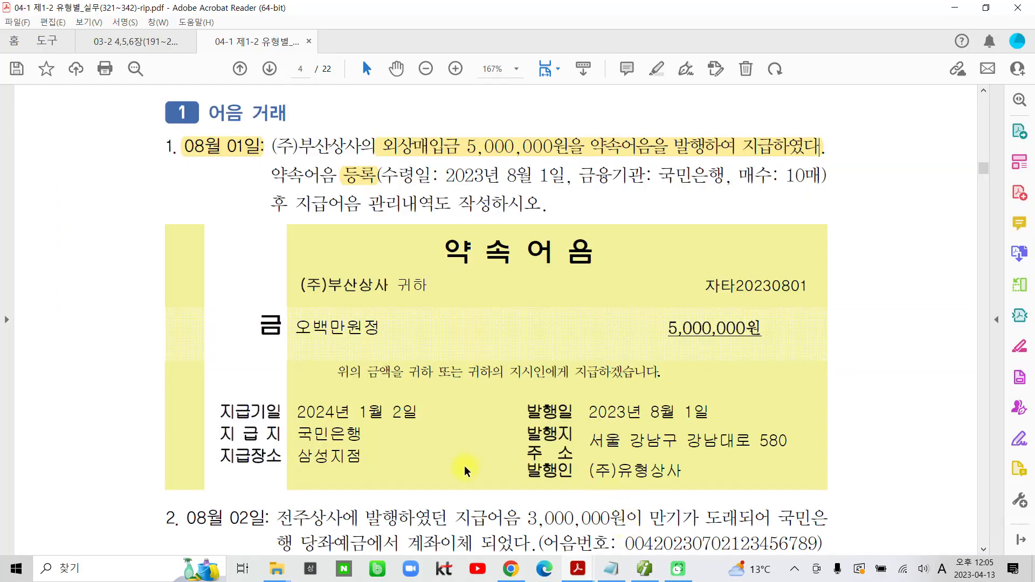
{"action": "scroll", "coordinate": [465, 469], "scroll_direction": "down", "scroll_amount": 3}
{"action": "scroll", "coordinate": [466, 469], "scroll_direction": "down", "scroll_amount": 2}
{"action": "left_click", "coordinate": [186, 256]}
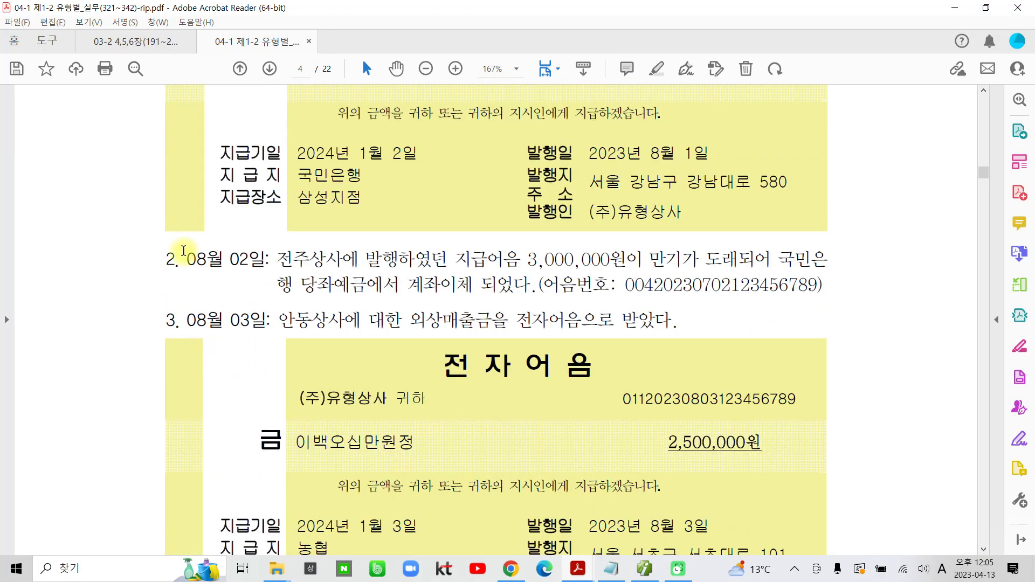
{"action": "left_click_drag", "start_coordinate": [208, 255], "coordinate": [265, 260]}
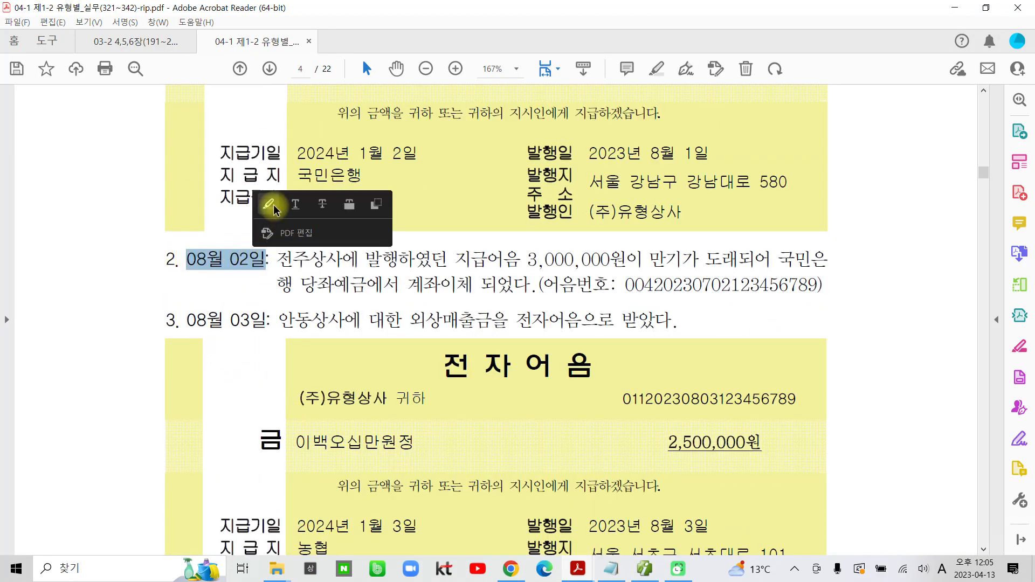
{"action": "scroll", "coordinate": [304, 305], "scroll_direction": "down", "scroll_amount": 1}
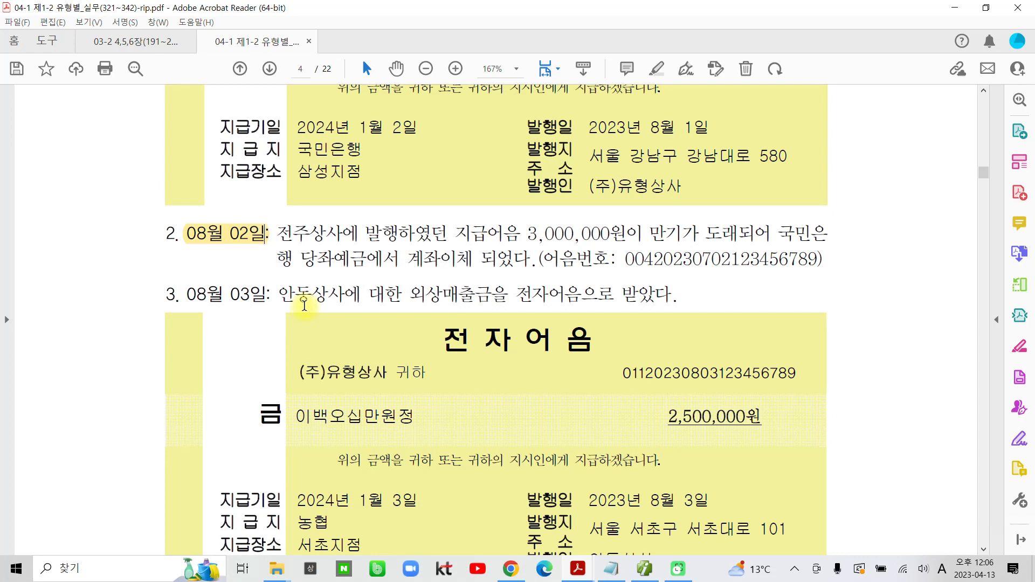
{"action": "double_click", "coordinate": [619, 260]}
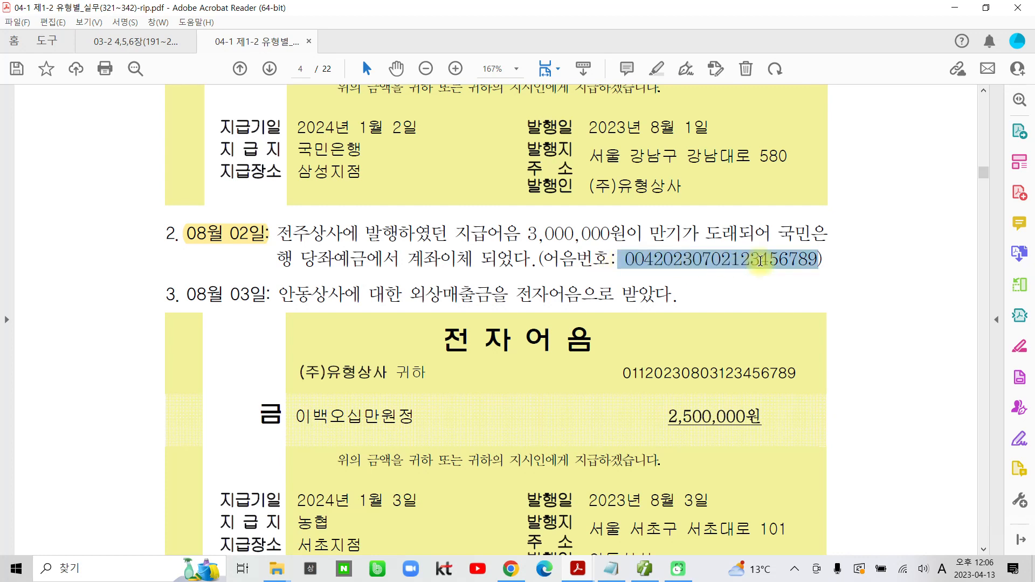
{"action": "left_click", "coordinate": [776, 204]}
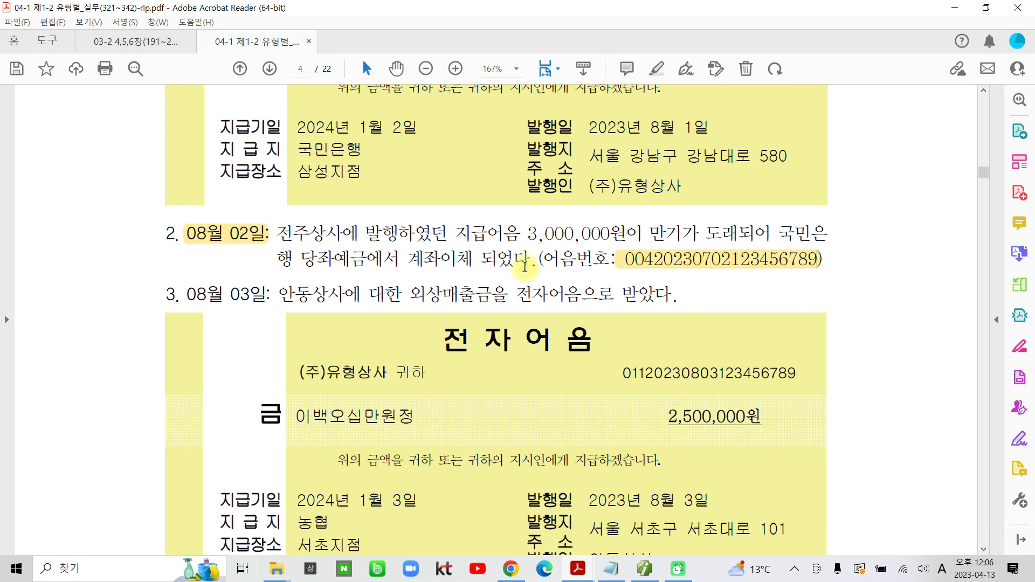
Return to 일반전표입력 in 더존 iPlus and set the voucher date to day 02 of month 08
{"action": "left_click", "coordinate": [640, 574]}
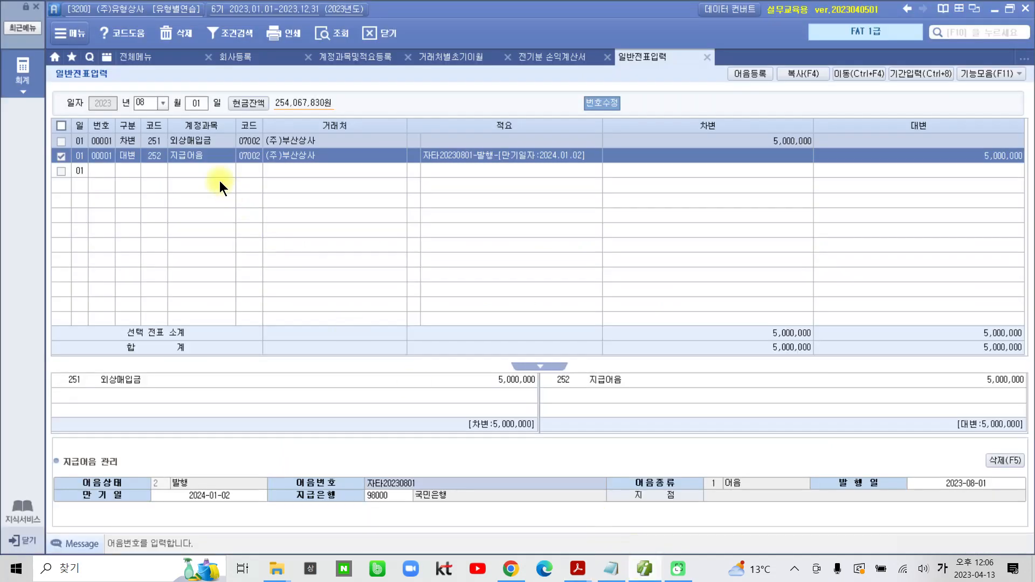
{"action": "left_click", "coordinate": [198, 104]}
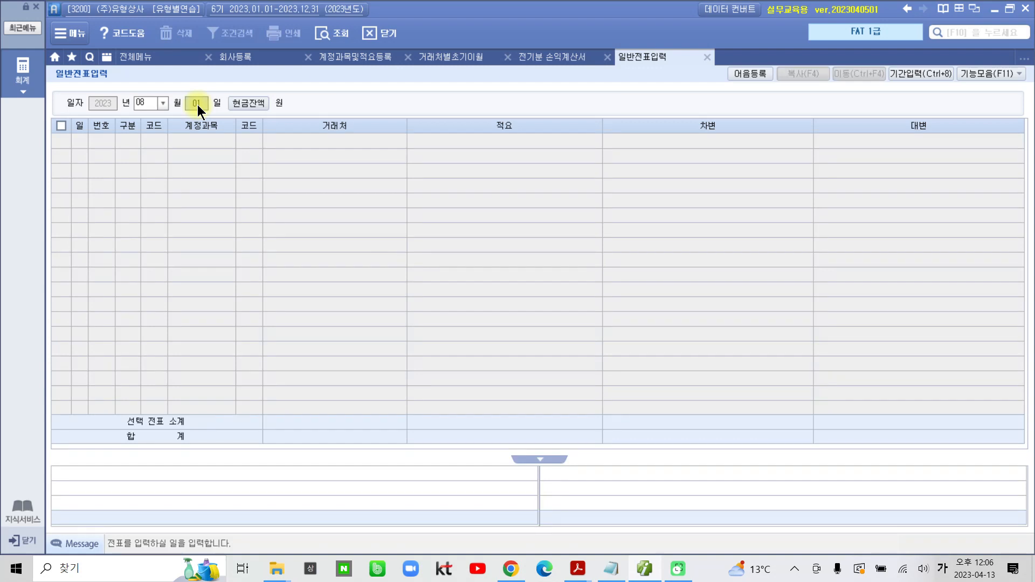
{"action": "type", "text": "2"}
{"action": "key", "text": "Return"}
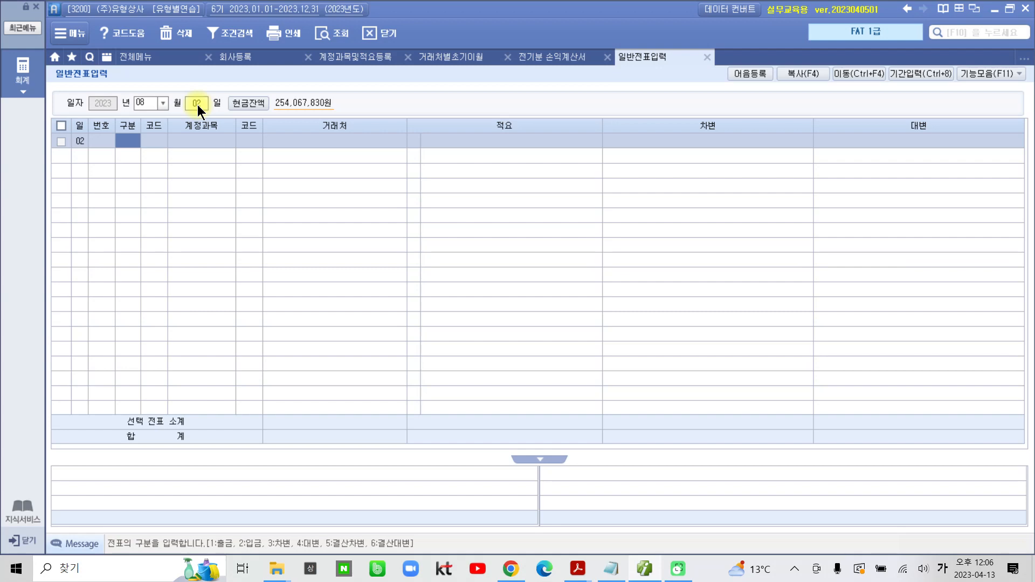
Start the first August 2 voucher line as 대변 with account code 102 당좌예금
{"action": "type", "text": "4"}
{"action": "key", "text": "Return"}
{"action": "type", "text": "102"}
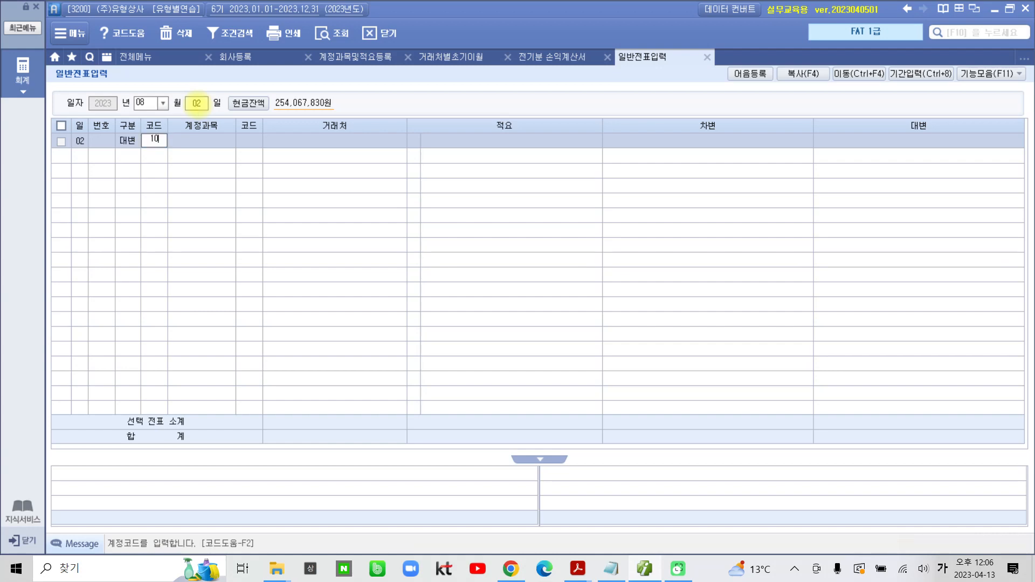
{"action": "key", "text": "Return"}
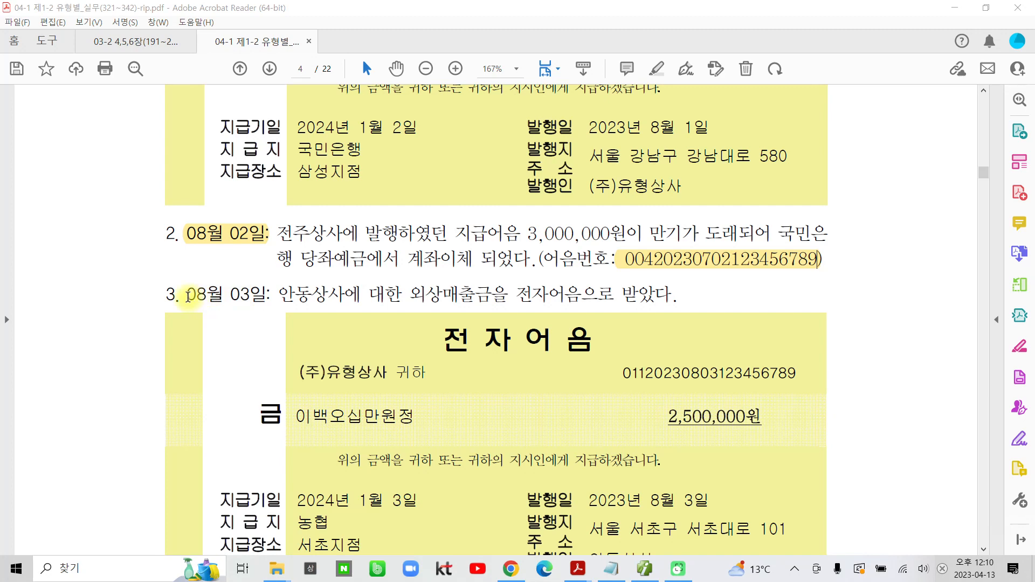
In the exercise PDF, highlight 08월 03일, 외상매출금 and 전자어음 in the sentence of transaction 3
{"action": "left_click_drag", "start_coordinate": [187, 294], "coordinate": [271, 294]}
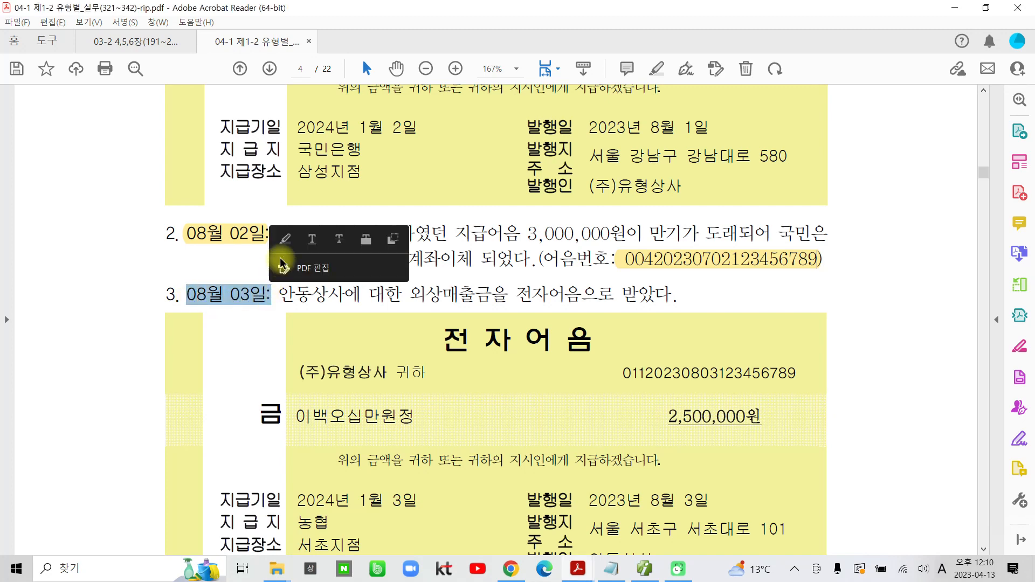
{"action": "left_click", "coordinate": [284, 235]}
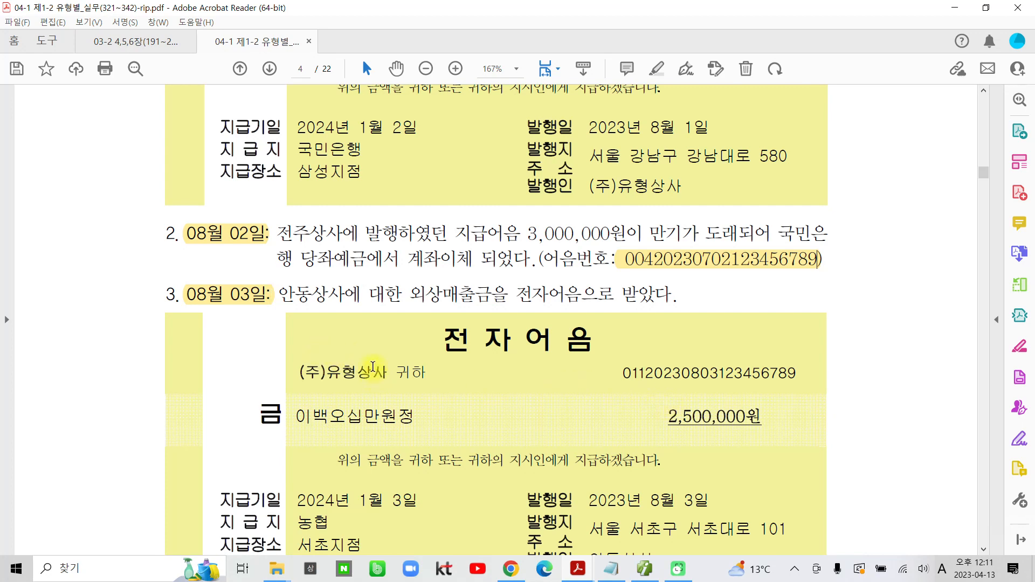
{"action": "scroll", "coordinate": [372, 366], "scroll_direction": "down", "scroll_amount": 1}
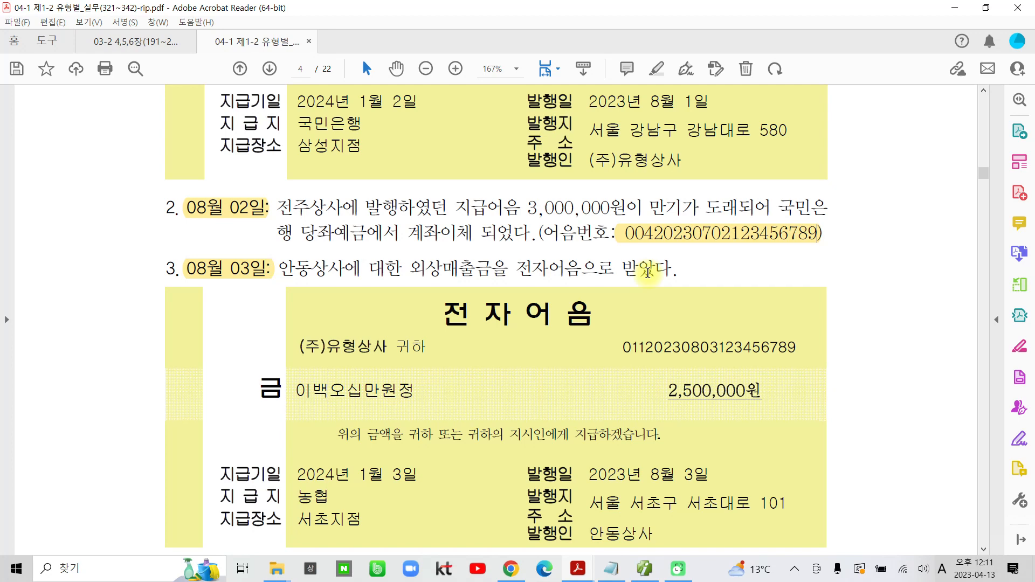
{"action": "scroll", "coordinate": [396, 313], "scroll_direction": "down", "scroll_amount": 1}
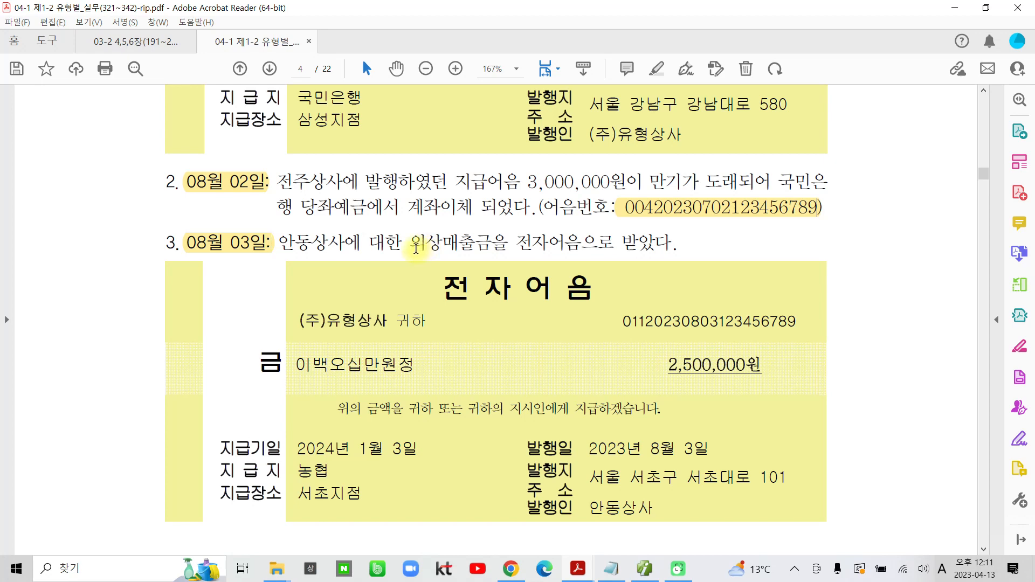
{"action": "left_click_drag", "start_coordinate": [410, 244], "coordinate": [492, 244]}
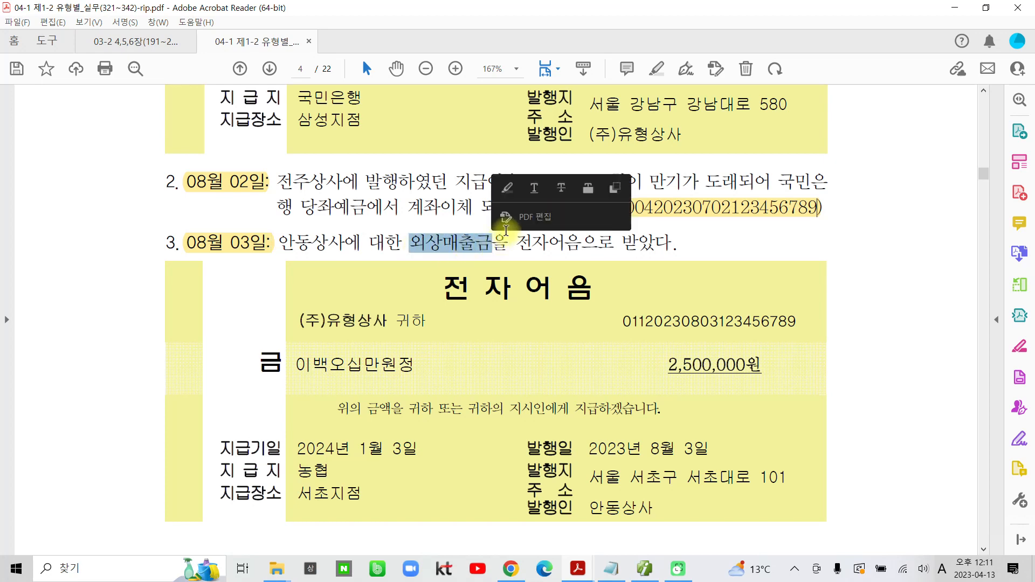
{"action": "left_click", "coordinate": [507, 190]}
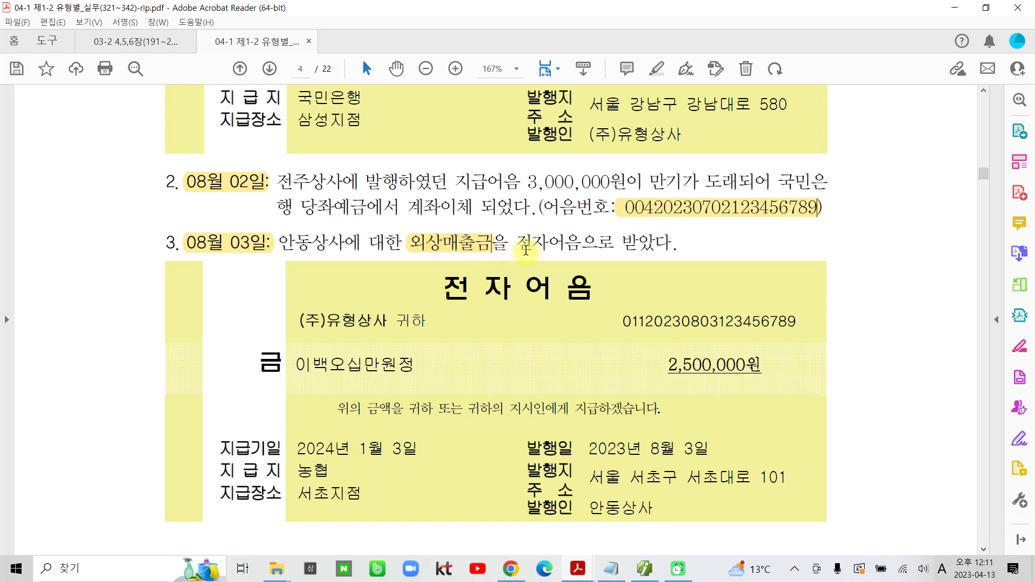
{"action": "left_click_drag", "start_coordinate": [515, 243], "coordinate": [581, 245]}
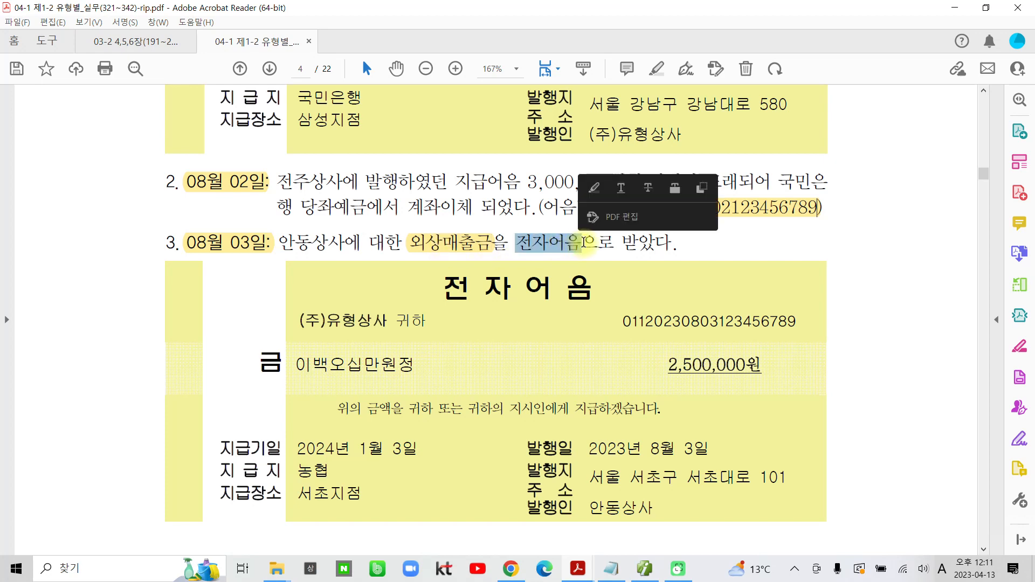
{"action": "left_click", "coordinate": [593, 187]}
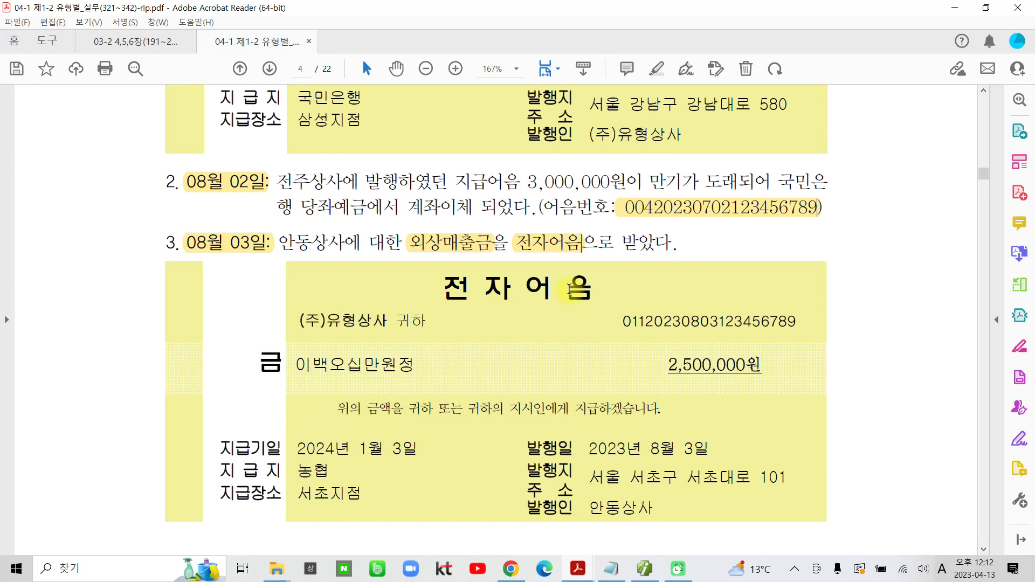
Switch back to 일반전표입력 in 더존 iPlus and set the voucher date to day 03 of month 08
{"action": "left_click", "coordinate": [639, 571]}
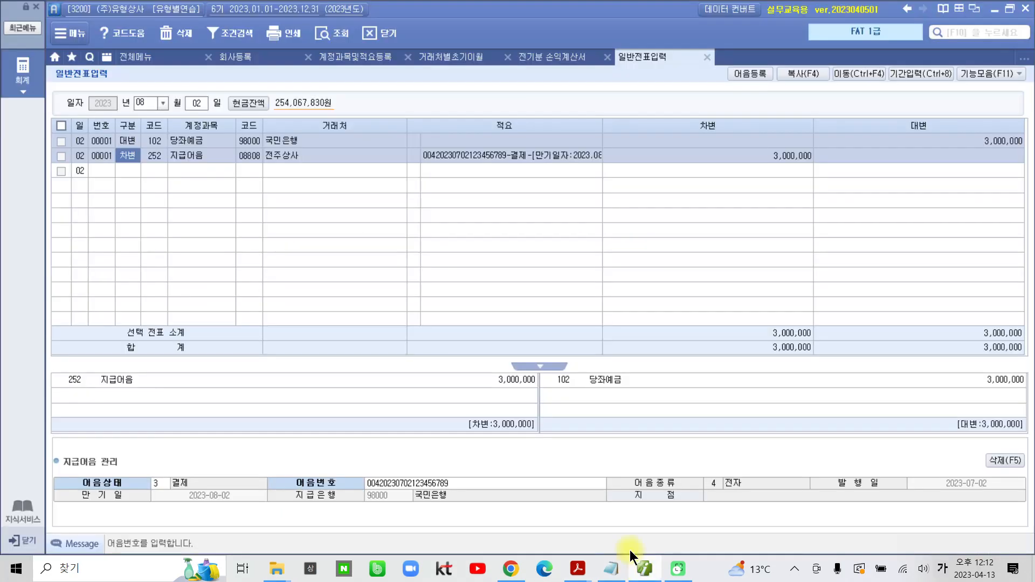
{"action": "left_click", "coordinate": [195, 104]}
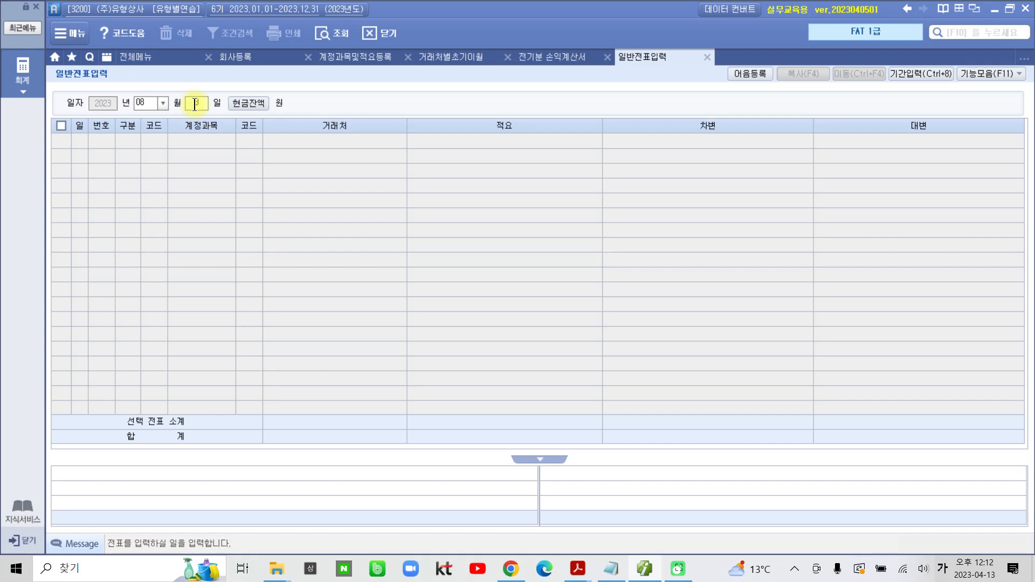
{"action": "type", "text": "3"}
{"action": "key", "text": "Return"}
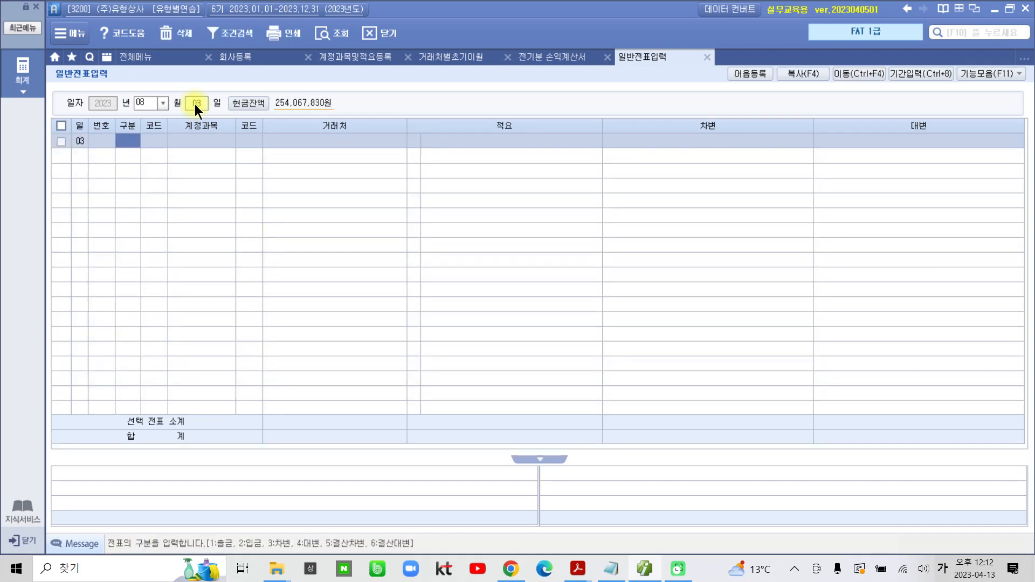
Enter a 대변 line for account 108 외상매출금 with 거래처 안동상사 and amount 2,500,000, leaving 적요 blank
{"action": "type", "text": "4"}
{"action": "key", "text": "Return"}
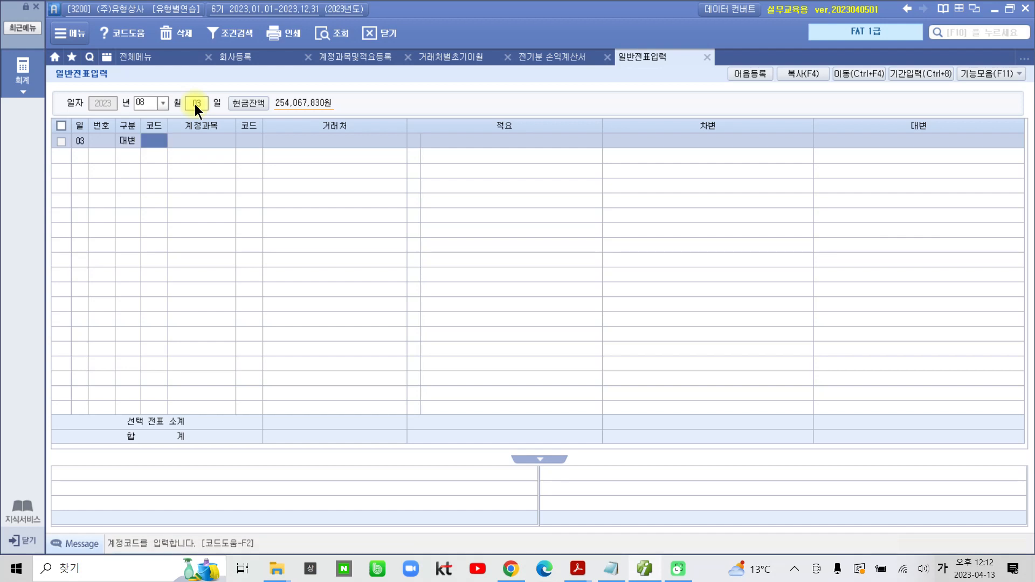
{"action": "type", "text": "108"}
{"action": "key", "text": "Return"}
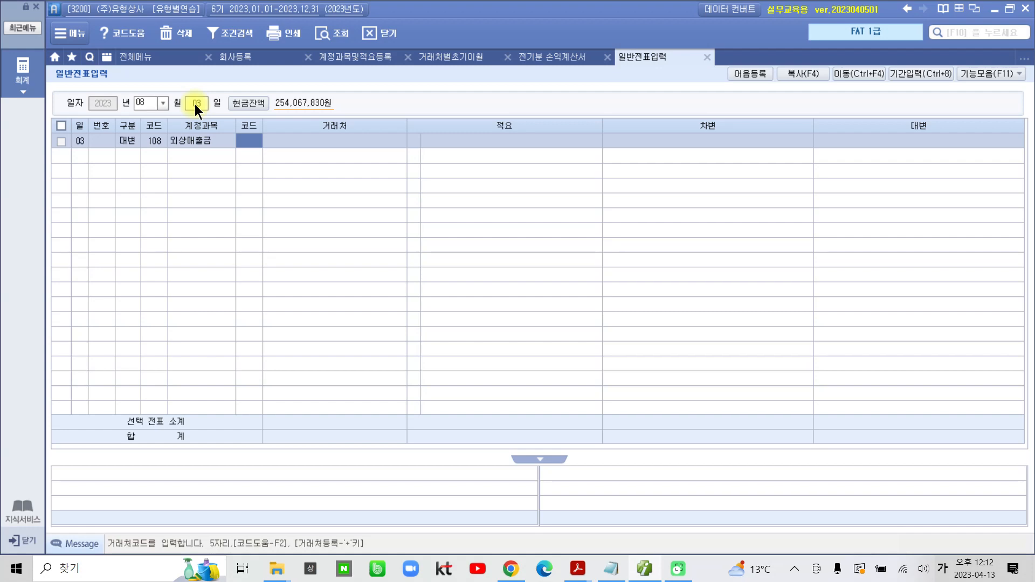
{"action": "type", "text": "안동"}
{"action": "key", "text": "Return"}
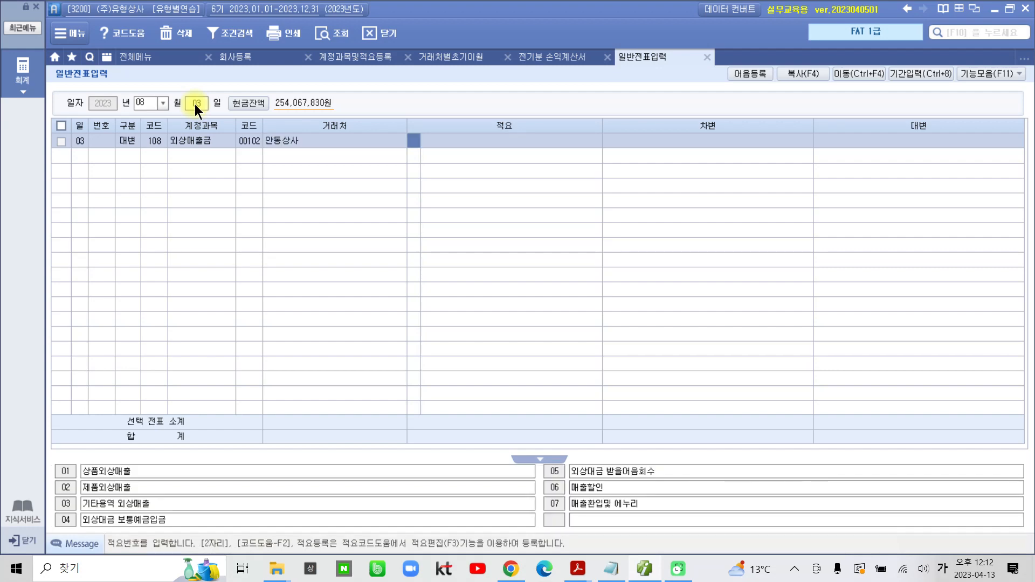
{"action": "key", "text": "Return"}
{"action": "key", "text": "Return"}
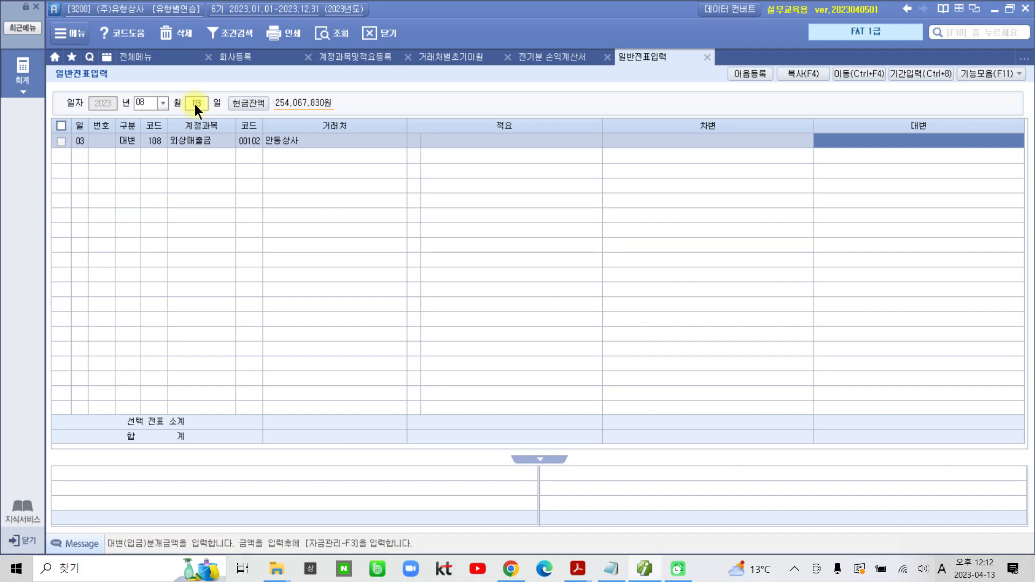
{"action": "type", "text": "2"}
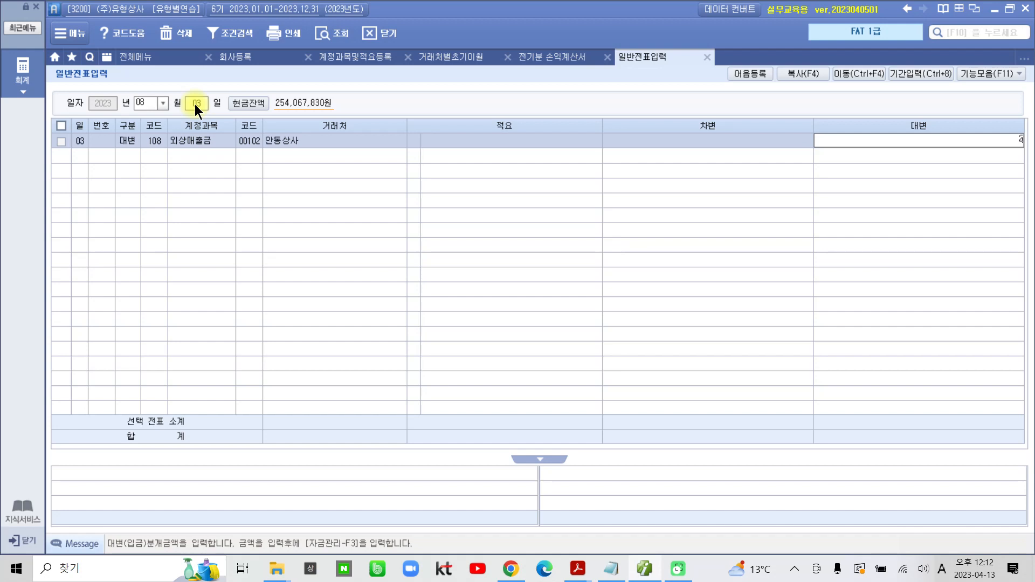
{"action": "type", "text": ",500,000"}
{"action": "key", "text": "Return"}
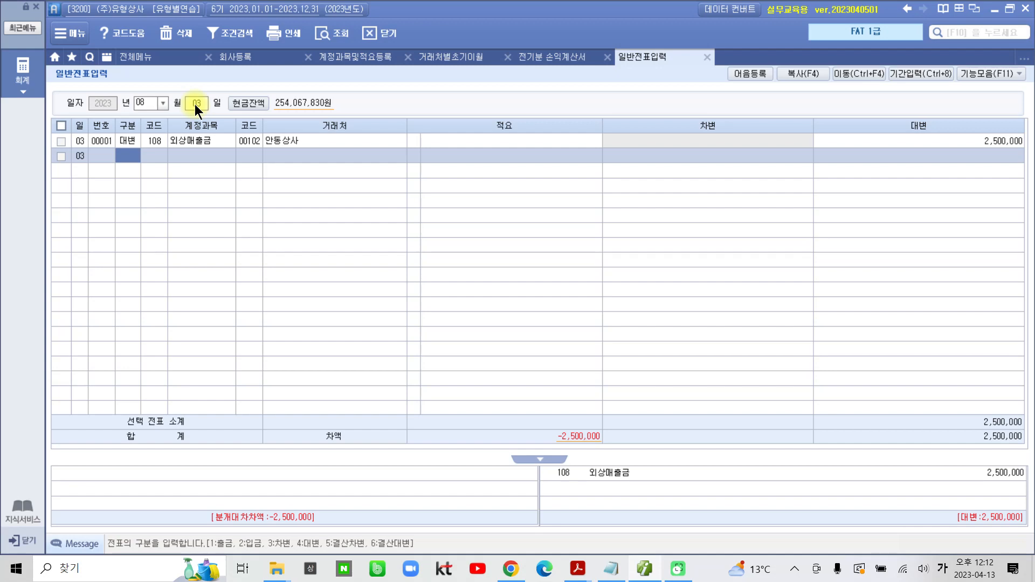
Enter a 차변 line for account 110 받을어음 with 거래처 안동상사 and amount 2,500,000, leaving 적요 blank
{"action": "type", "text": "3"}
{"action": "key", "text": "Return"}
{"action": "type", "text": "110"}
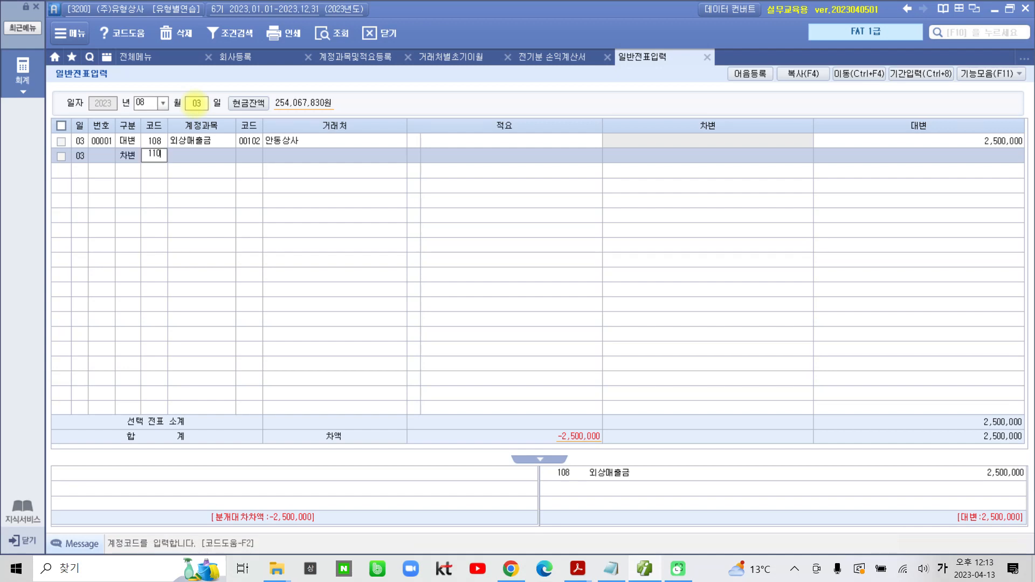
{"action": "key", "text": "Return"}
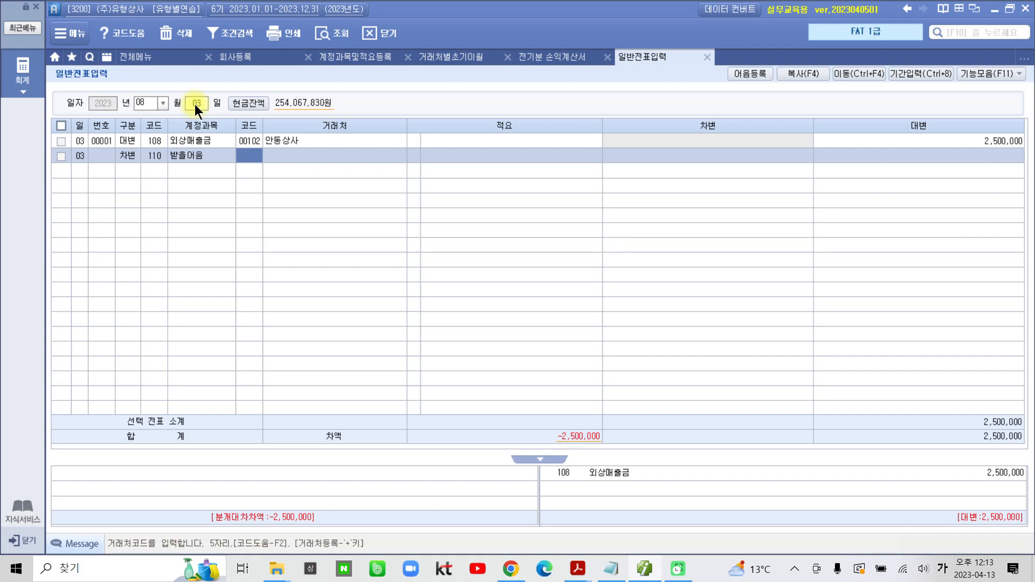
{"action": "type", "text": "안동"}
{"action": "key", "text": "Return"}
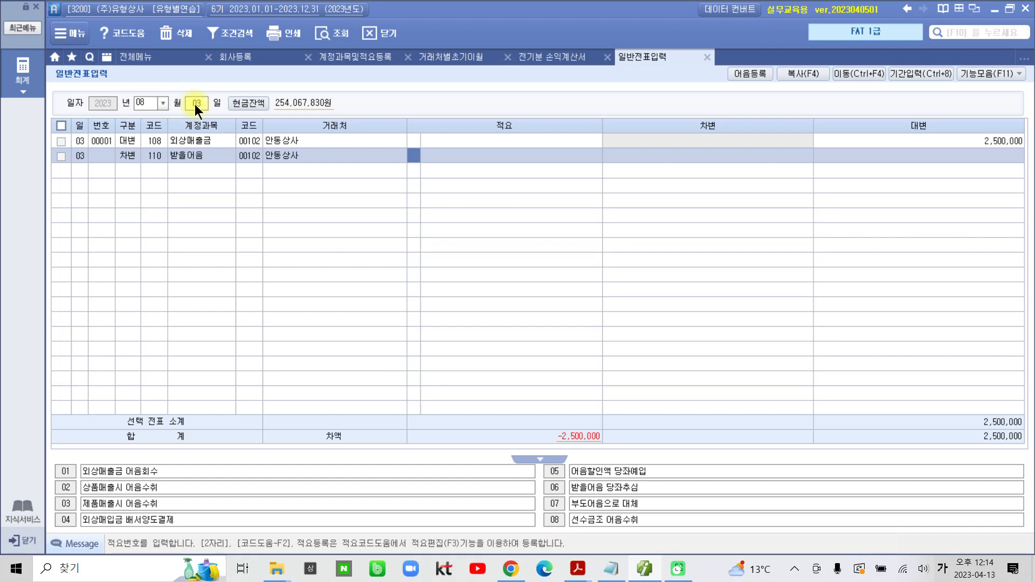
{"action": "key", "text": "Return"}
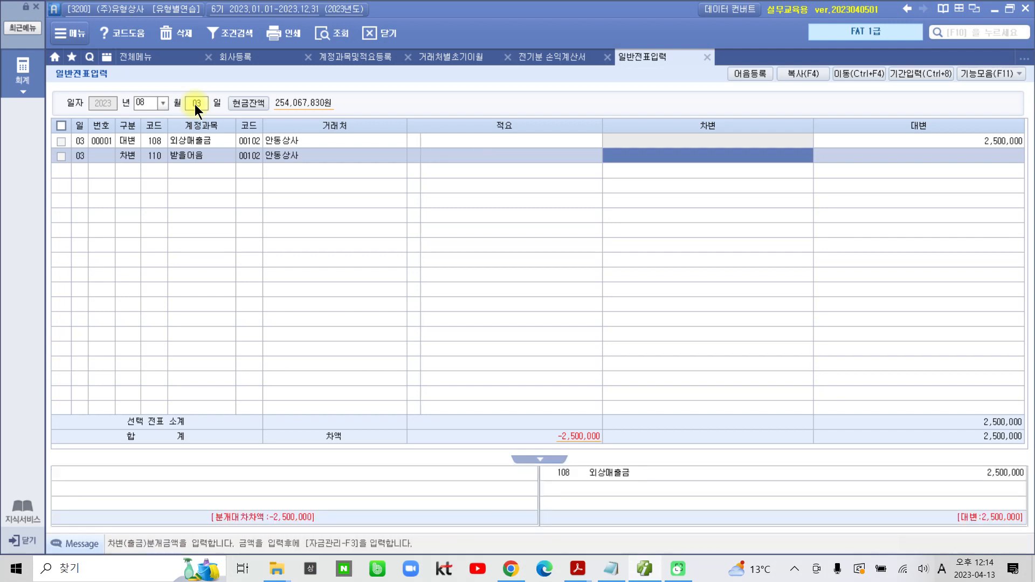
{"action": "type", "text": "2,500,"}
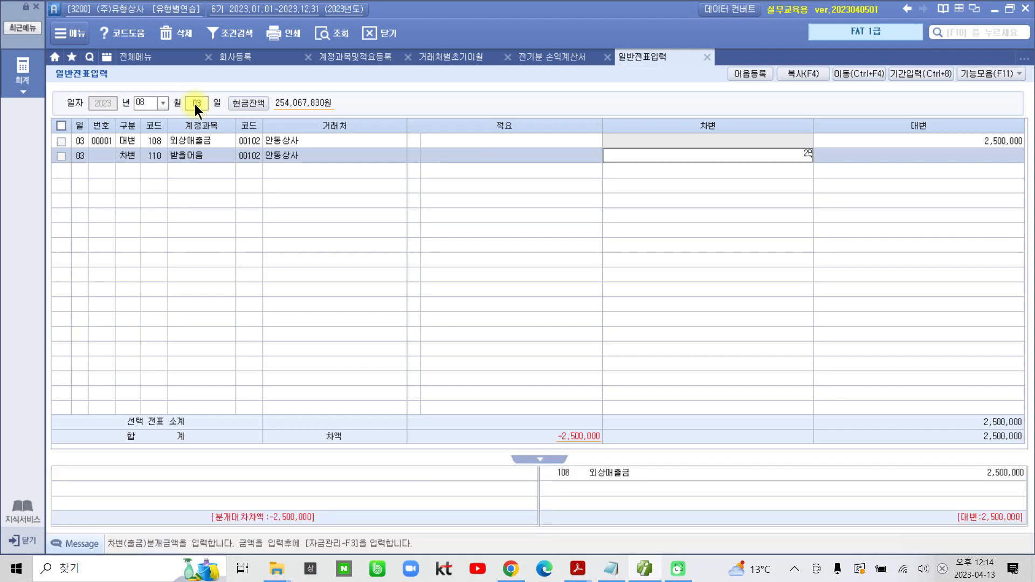
{"action": "type", "text": "000"}
{"action": "key", "text": "Return"}
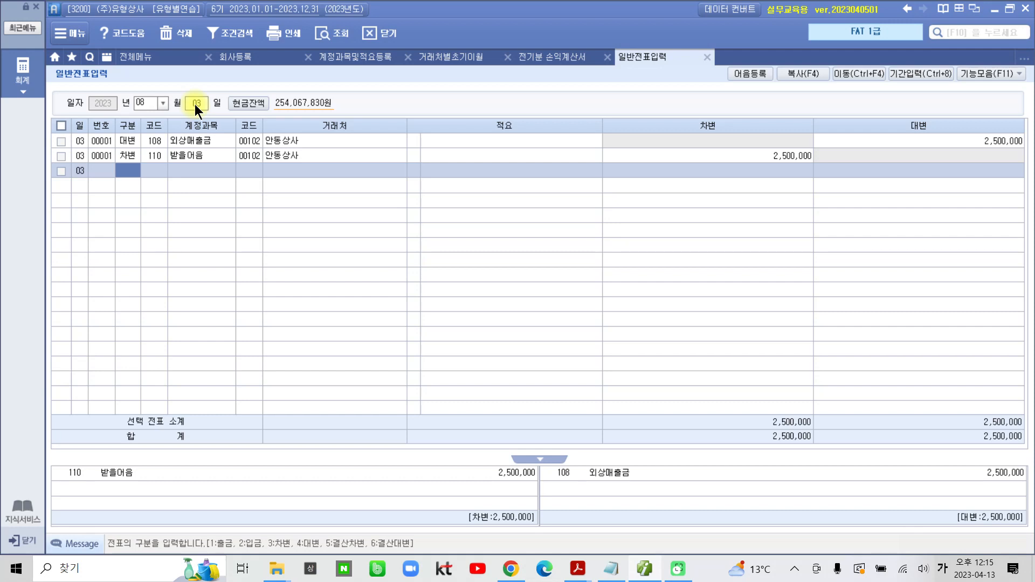
{"action": "left_click", "coordinate": [1000, 141]}
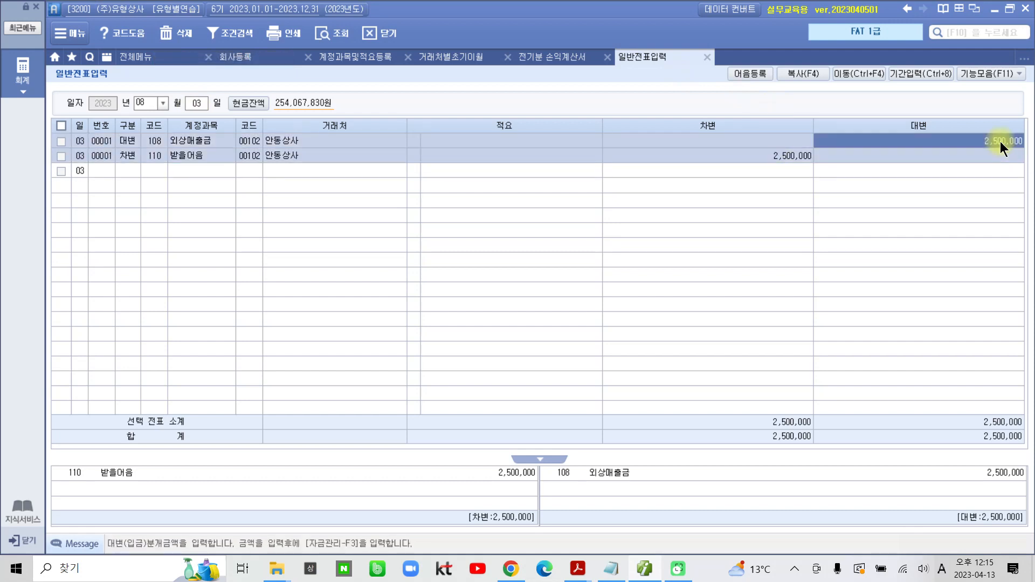
{"action": "mouse_move", "coordinate": [975, 543]}
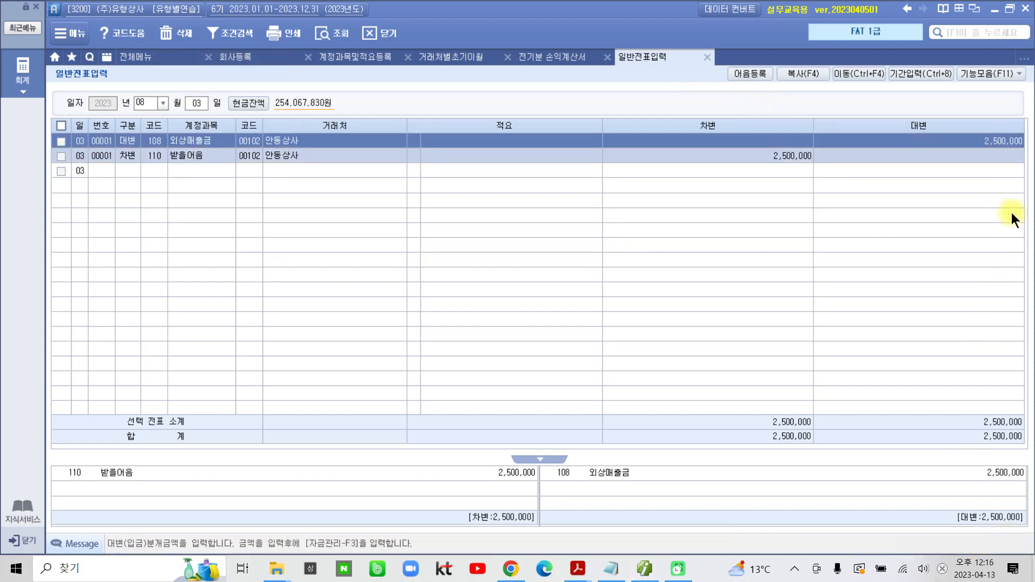
{"action": "left_click", "coordinate": [952, 145]}
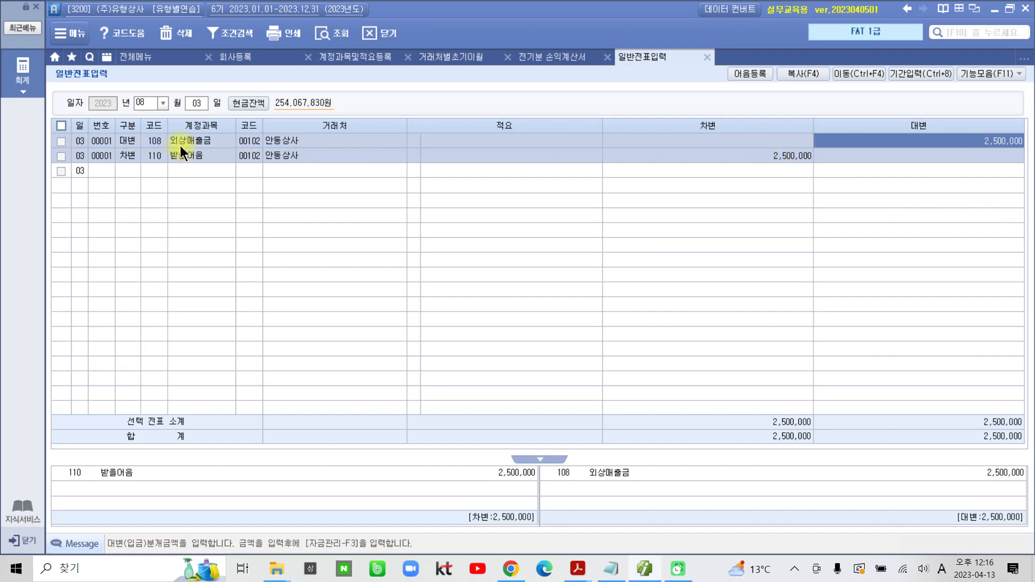
{"action": "left_click", "coordinate": [131, 139]}
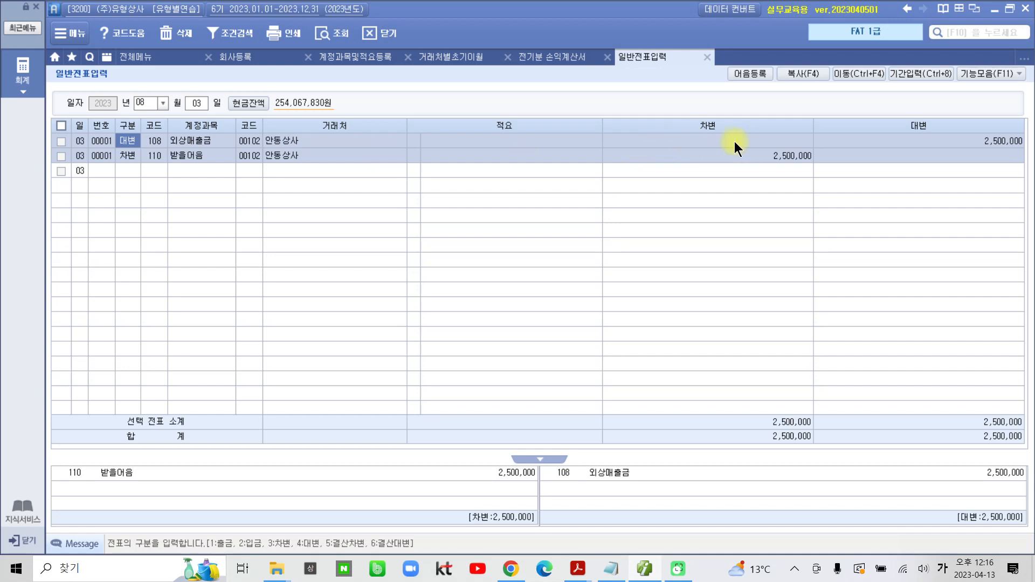
{"action": "left_click", "coordinate": [943, 145]}
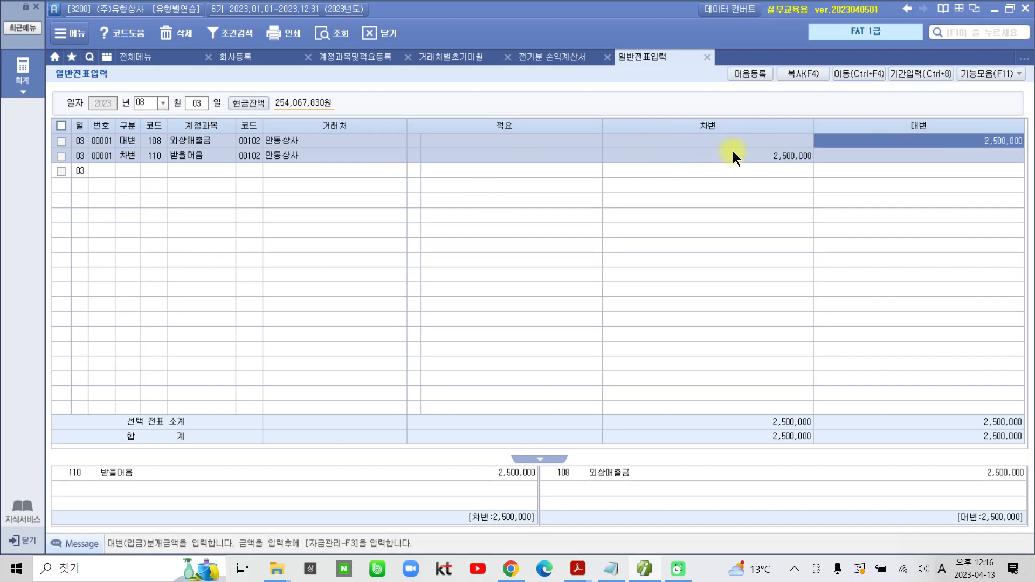
Open 받을어음 관리 for the 받을어음 line and keep 어음상태 as 1 보관
{"action": "left_click", "coordinate": [129, 141]}
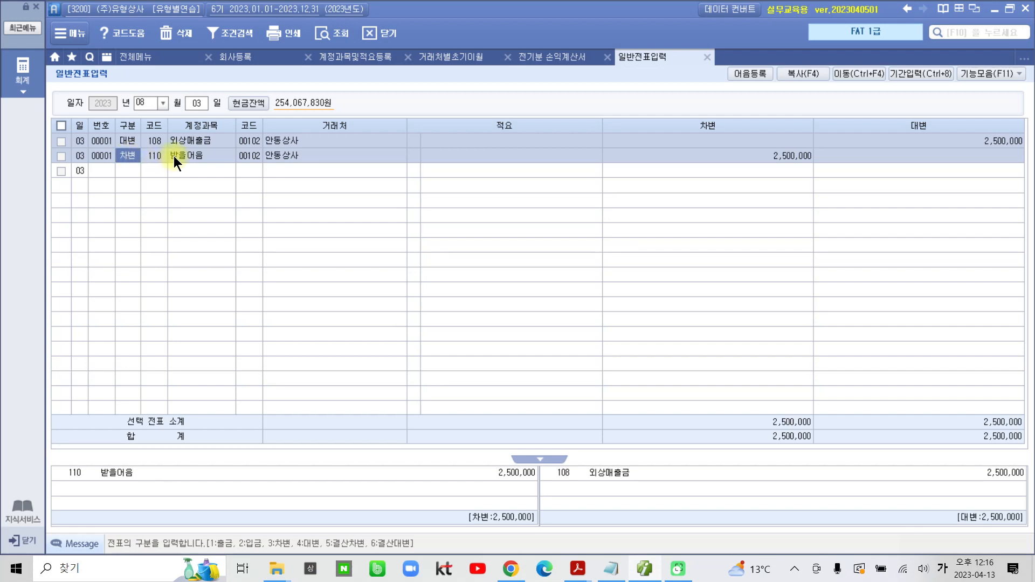
{"action": "key", "text": "Return"}
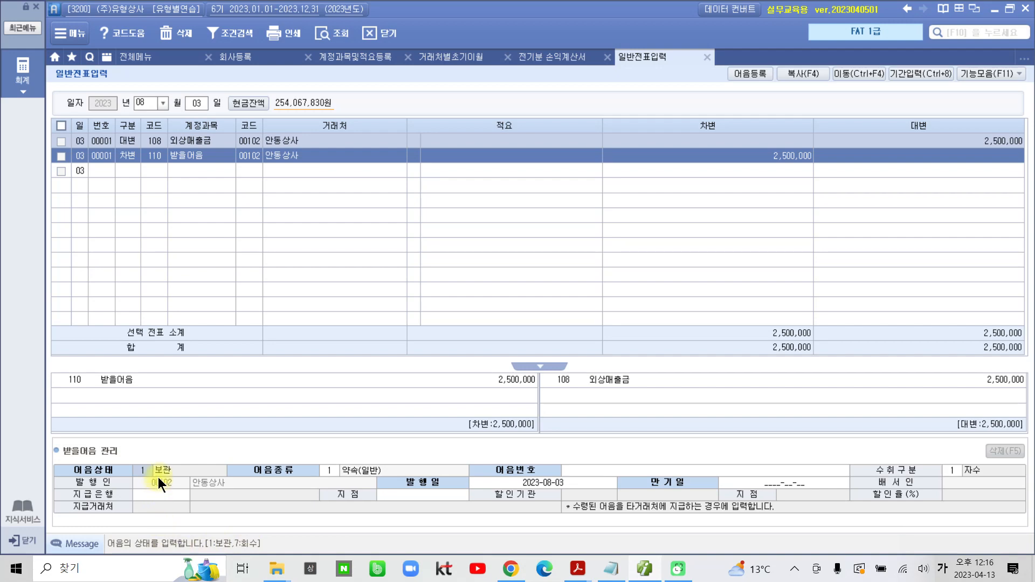
{"action": "key", "text": "Return"}
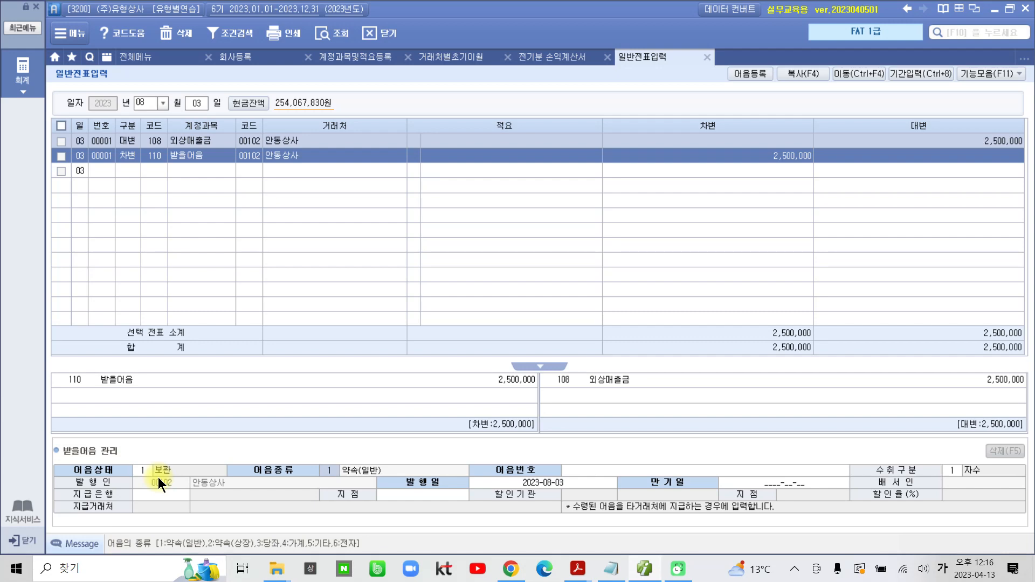
Switch to the exercise PDF, highlight 전자 in transaction 3's note title, and return to the voucher in 더존 iPlus
{"action": "left_click", "coordinate": [580, 567]}
{"action": "left_click_drag", "start_coordinate": [442, 288], "coordinate": [511, 290]}
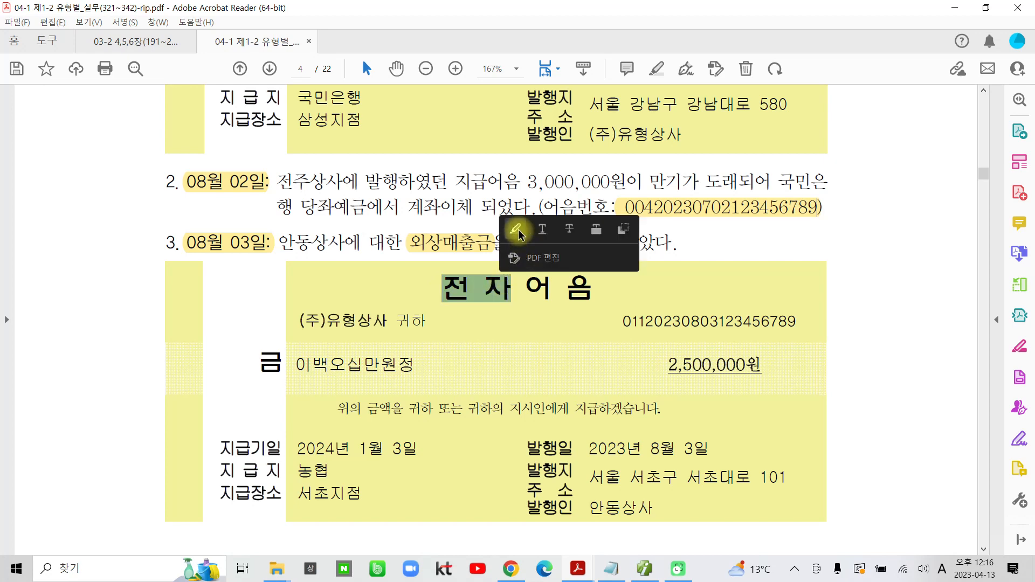
{"action": "left_click", "coordinate": [515, 229]}
{"action": "left_click", "coordinate": [645, 570]}
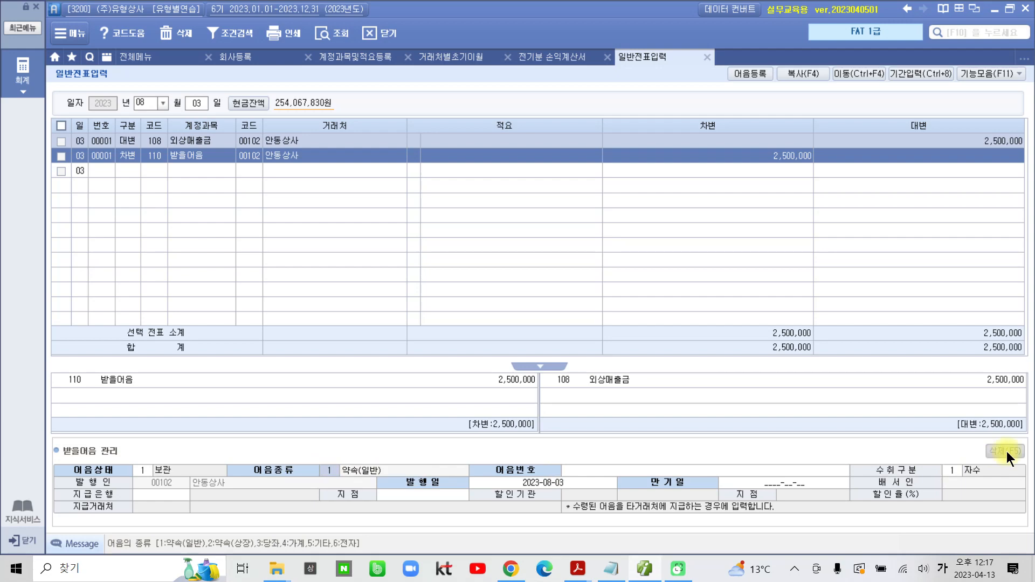
{"action": "type", "text": "6"}
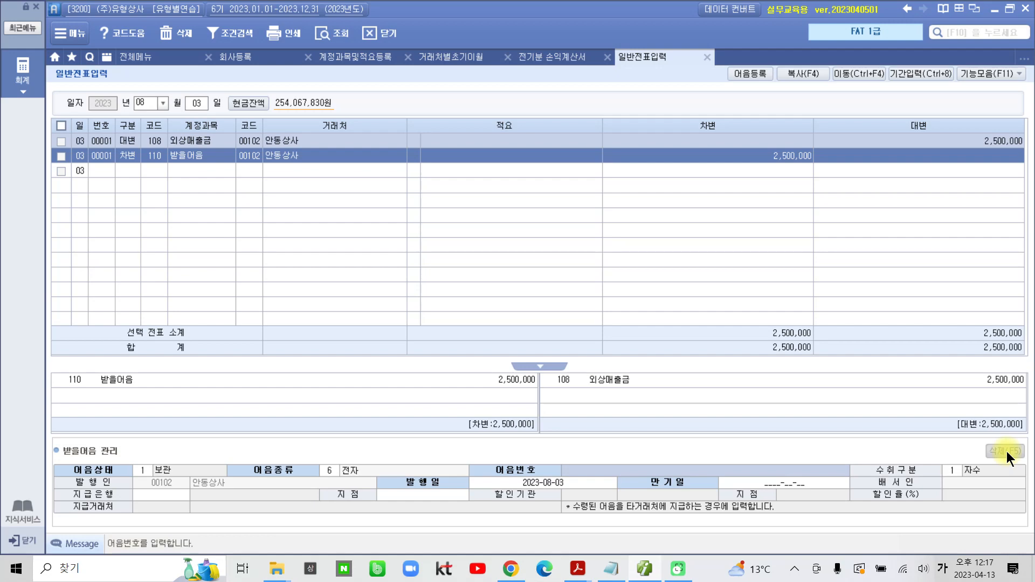
{"action": "type", "text": "011"}
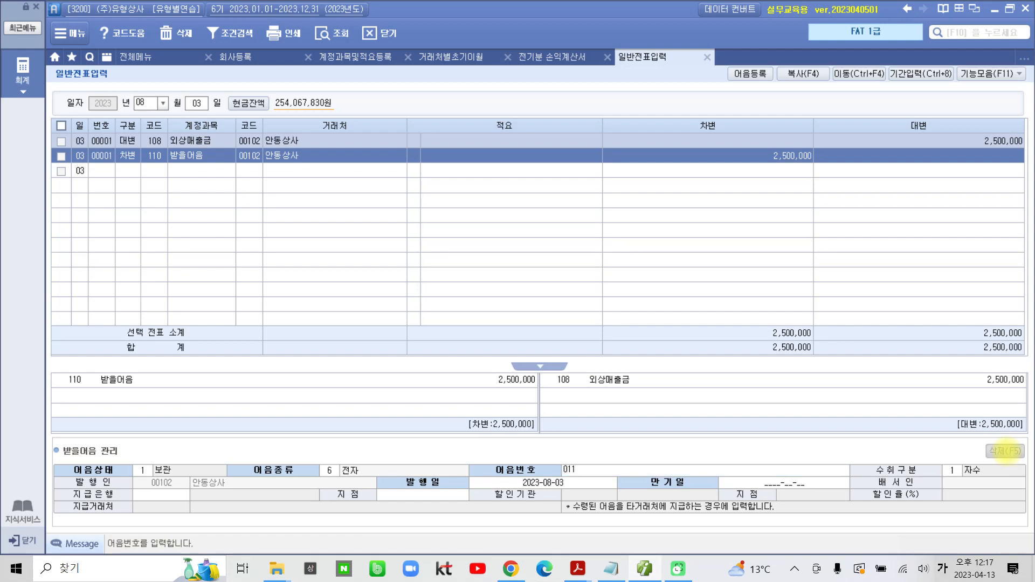
{"action": "type", "text": "20230803123456789"}
{"action": "key", "text": "Return"}
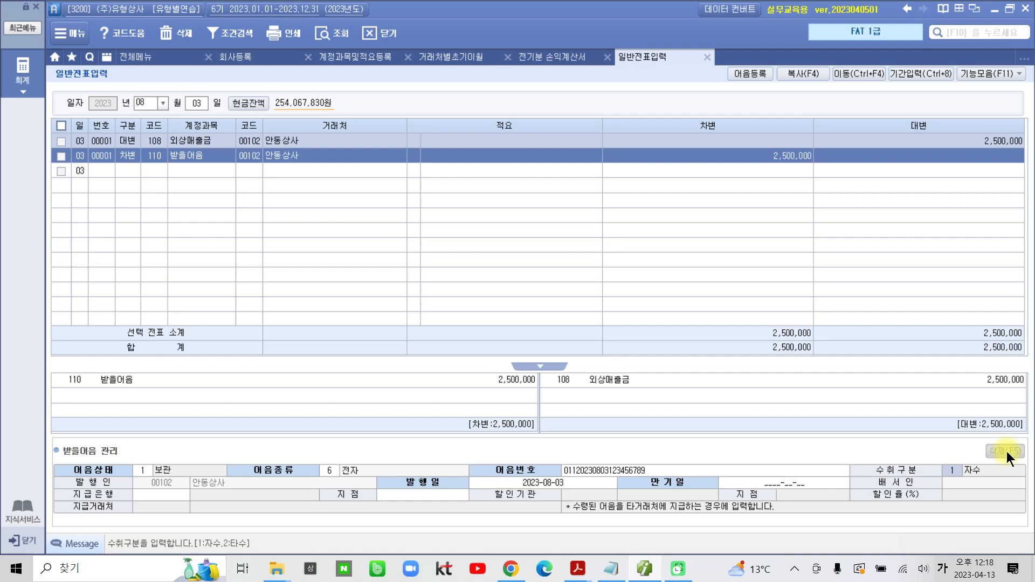
{"action": "key", "text": "Return"}
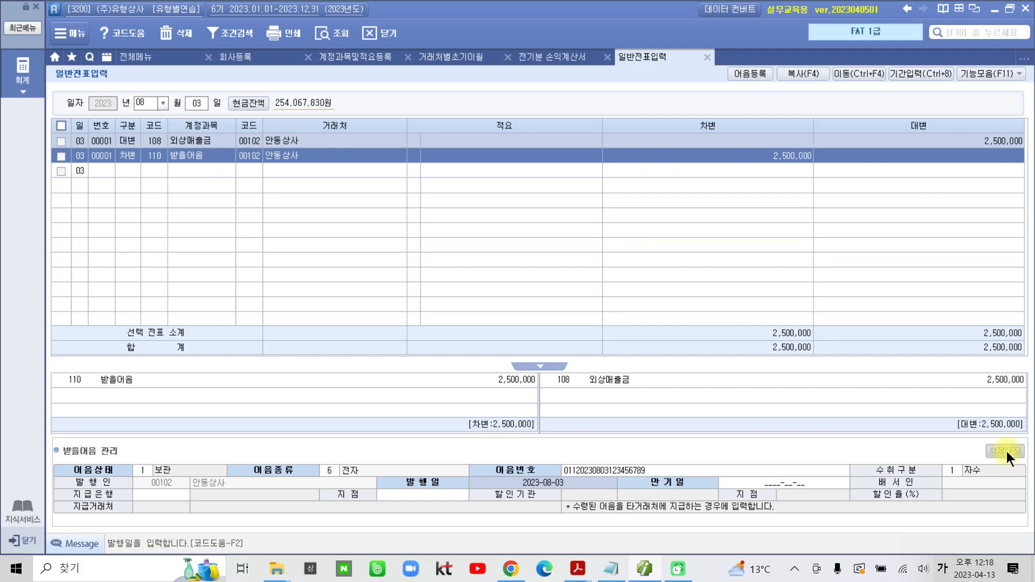
{"action": "key", "text": "Return"}
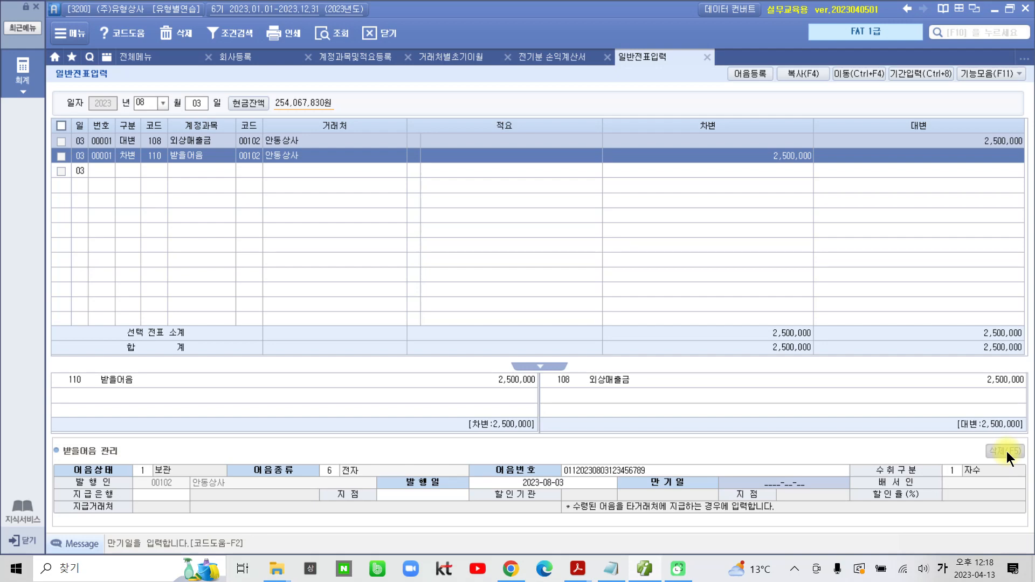
Set the 만기일 of the 안동상사 note to 2024-01-03 in 받을어음 관리
{"action": "type", "text": "2"}
{"action": "type", "text": "024"}
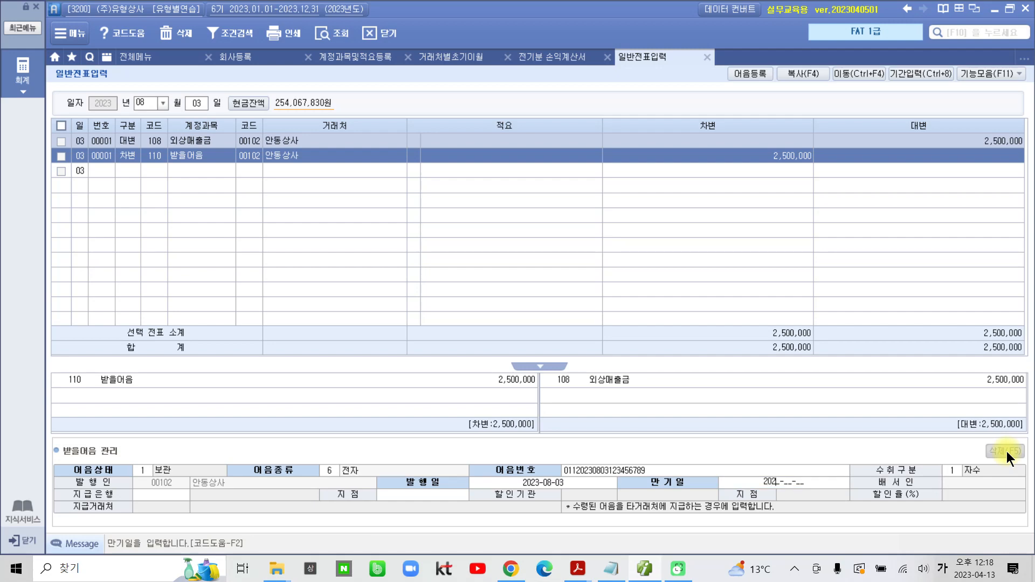
{"action": "type", "text": "0아"}
{"action": "type", "text": "03"}
{"action": "key", "text": "Return"}
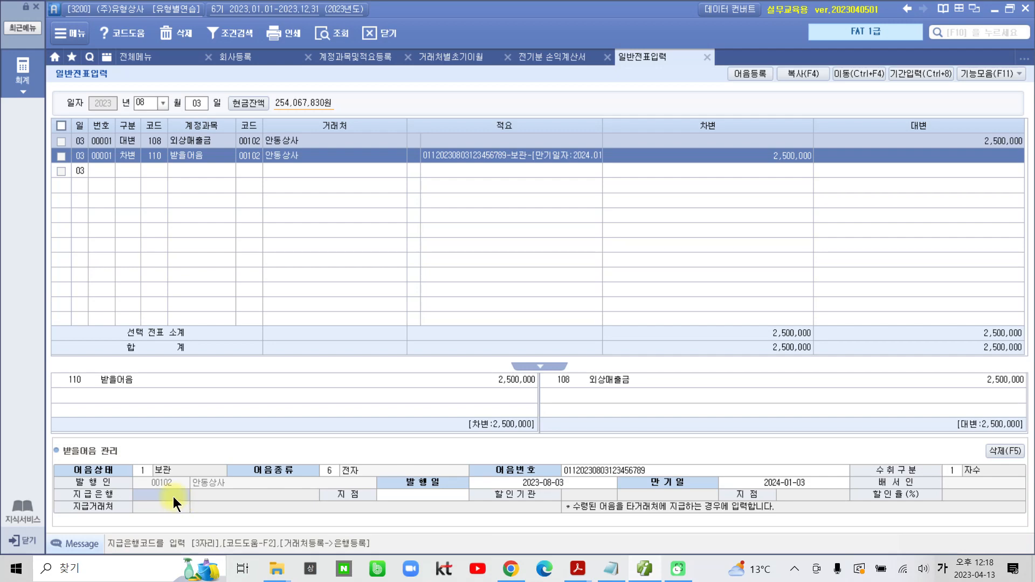
Choose 500 농협 as the note's 지급은행 and enter 서초지점 as its 지점
{"action": "key", "text": "F2"}
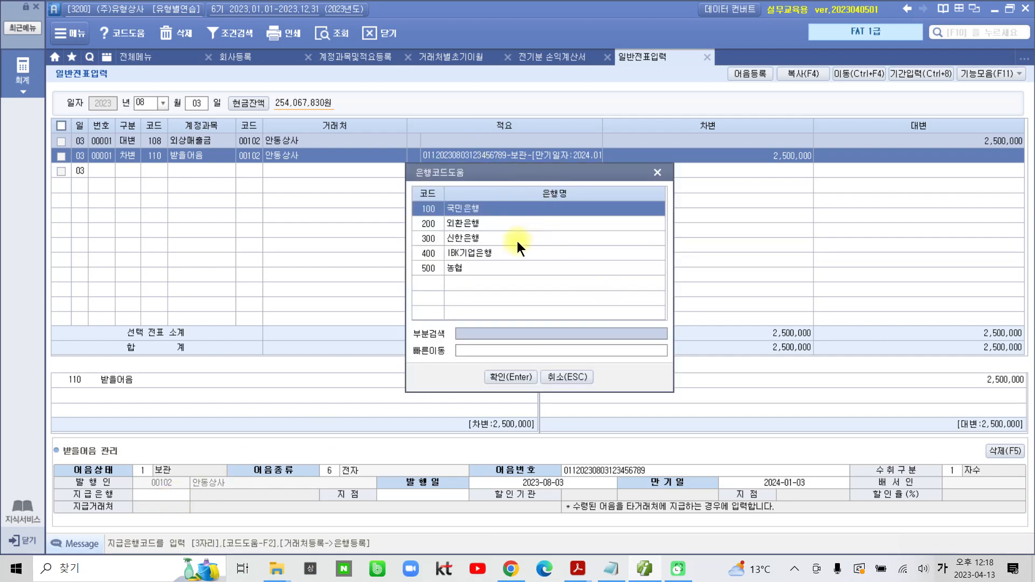
{"action": "left_click", "coordinate": [444, 268]}
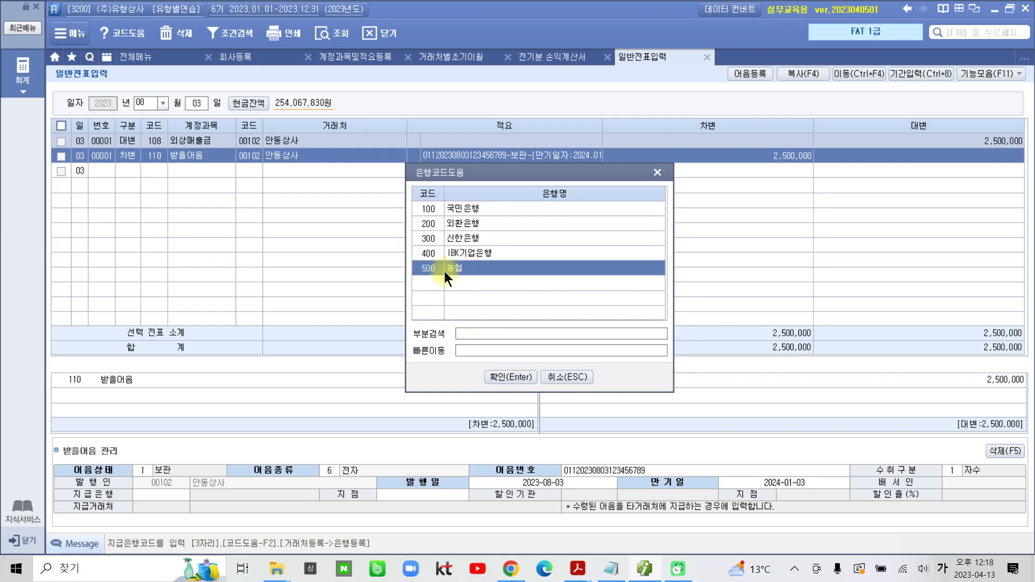
{"action": "left_click", "coordinate": [498, 380]}
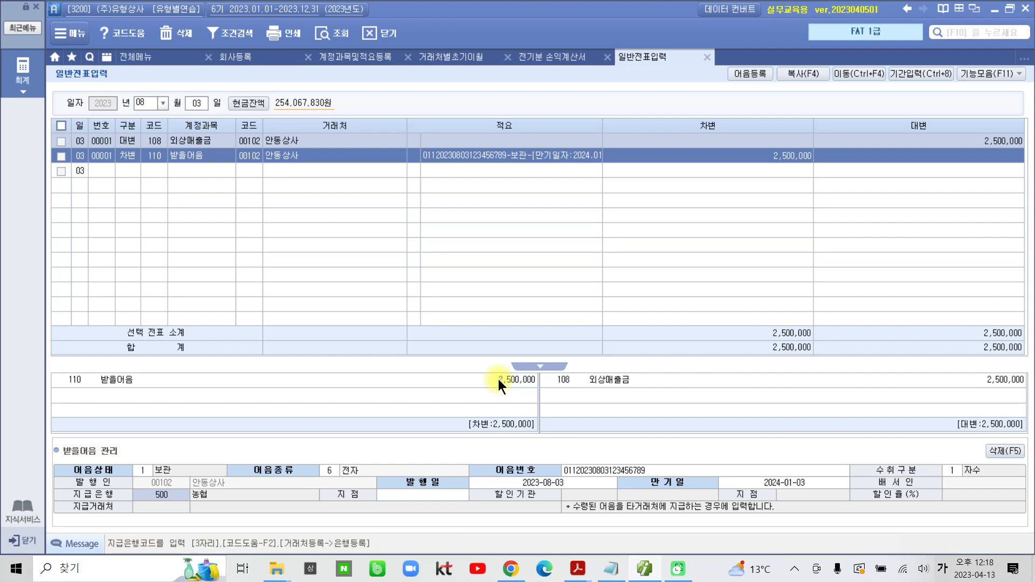
{"action": "key", "text": "Return"}
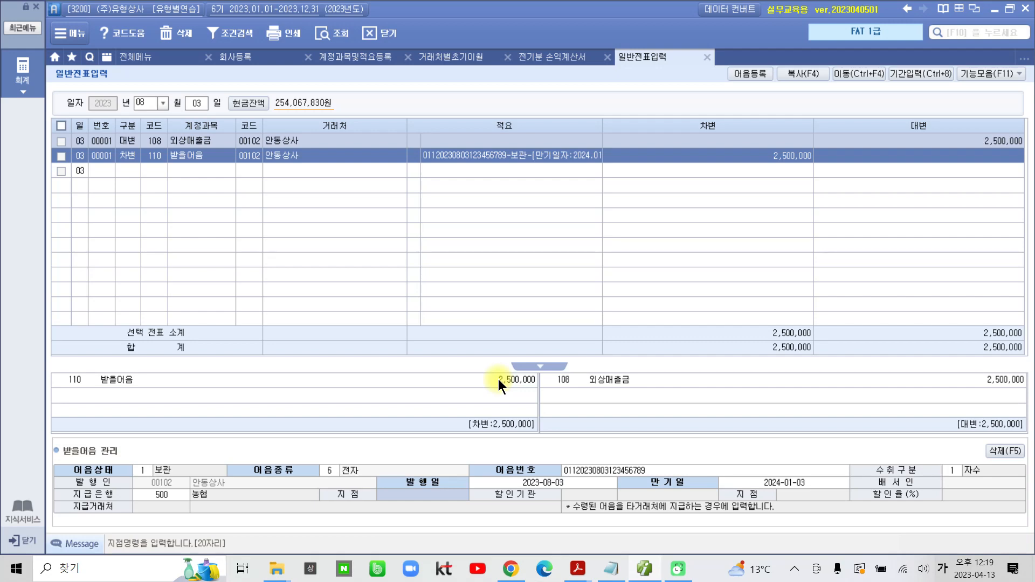
{"action": "type", "text": "서ㅈ초지저ㅁ"}
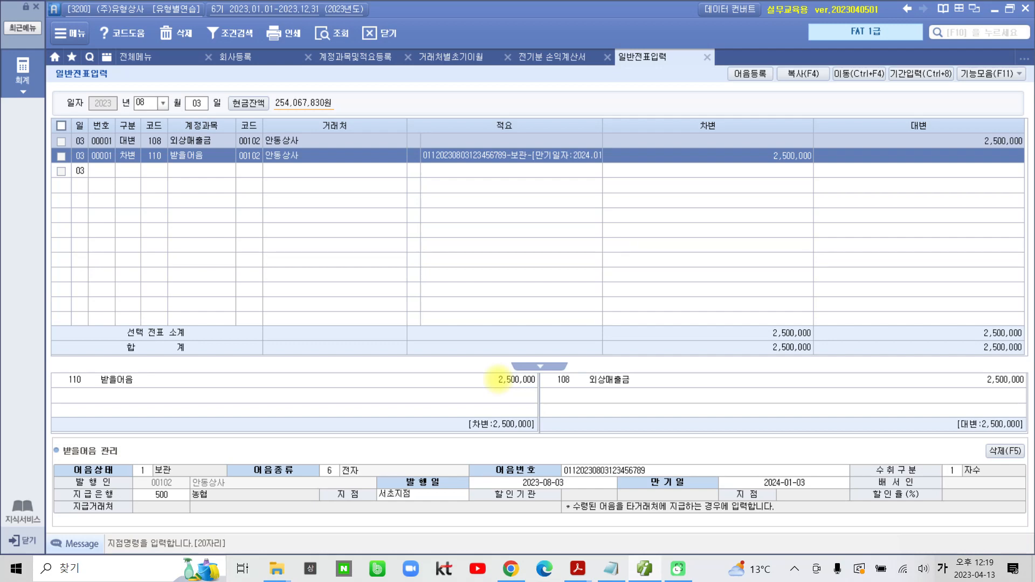
{"action": "key", "text": "Return"}
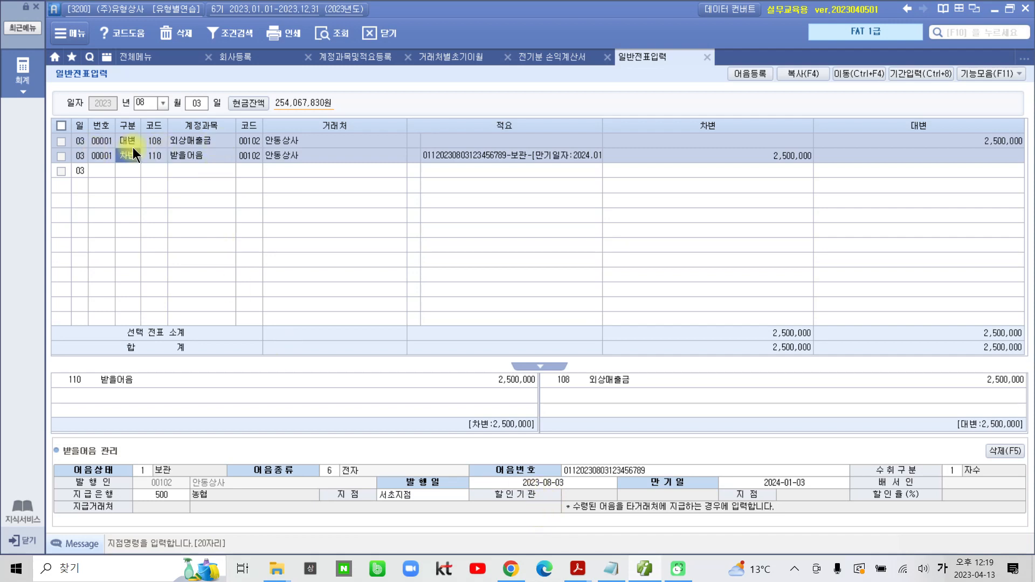
{"action": "key", "text": "Return"}
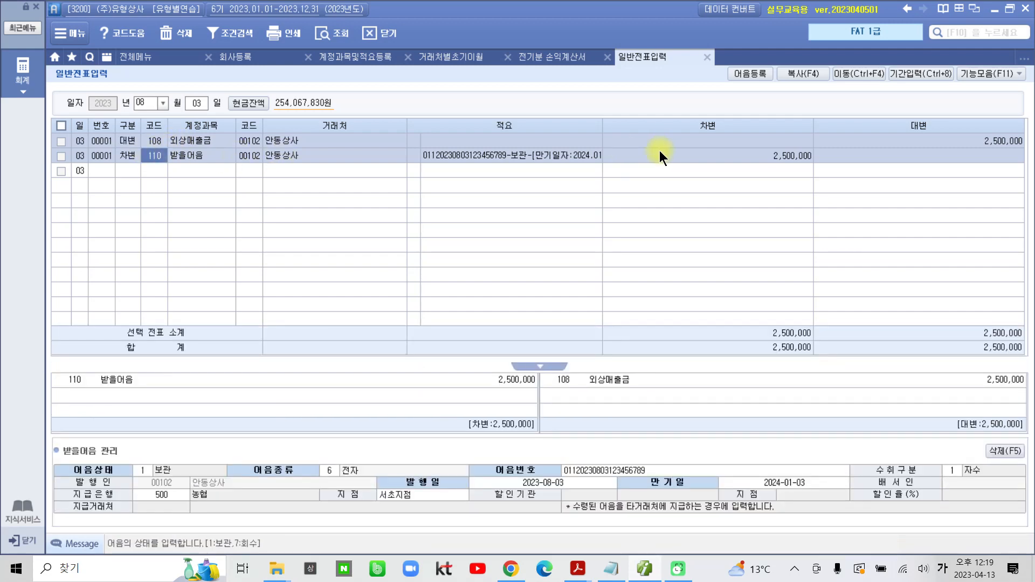
Switch to the exercise PDF in Adobe Acrobat Reader and highlight 08월 04일, 전자어음 and 당좌예금 in transaction 4
{"action": "left_click", "coordinate": [651, 569]}
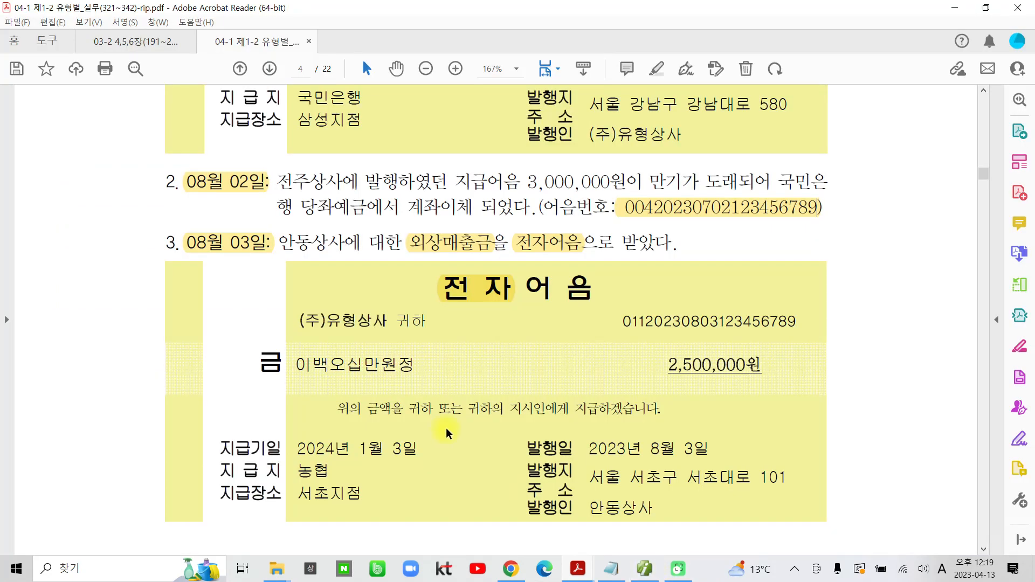
{"action": "scroll", "coordinate": [446, 431], "scroll_direction": "down", "scroll_amount": 10}
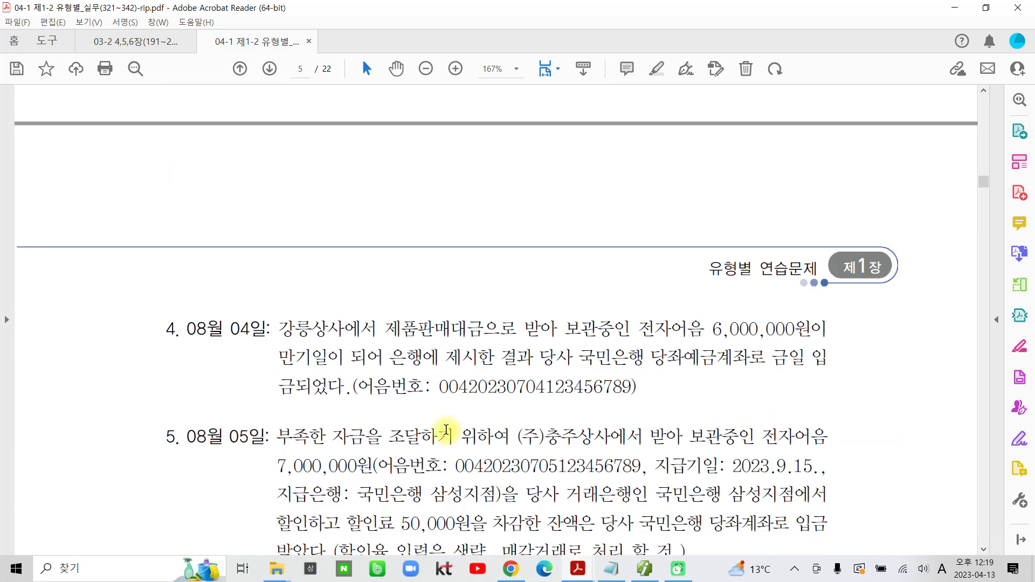
{"action": "scroll", "coordinate": [445, 431], "scroll_direction": "down", "scroll_amount": 1}
{"action": "left_click_drag", "start_coordinate": [186, 280], "coordinate": [267, 279]}
{"action": "left_click", "coordinate": [258, 223]}
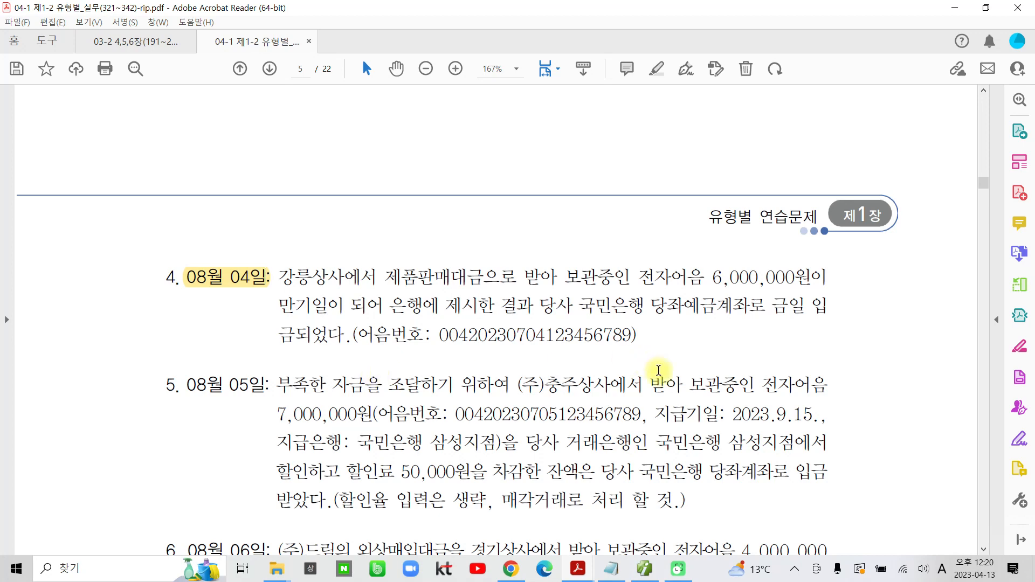
{"action": "left_click_drag", "start_coordinate": [639, 277], "coordinate": [700, 276]}
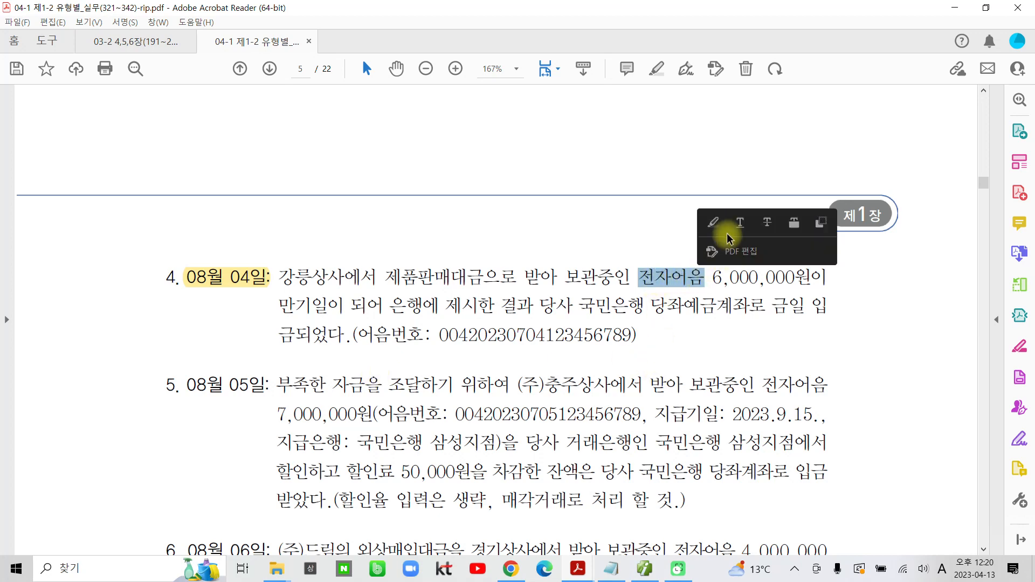
{"action": "left_click", "coordinate": [717, 222]}
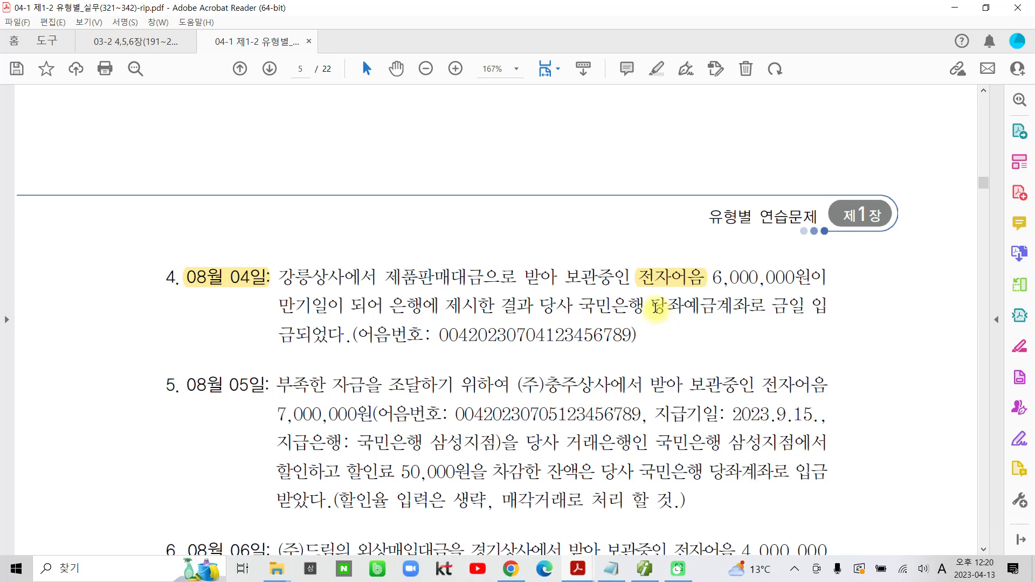
{"action": "left_click_drag", "start_coordinate": [652, 306], "coordinate": [717, 306]}
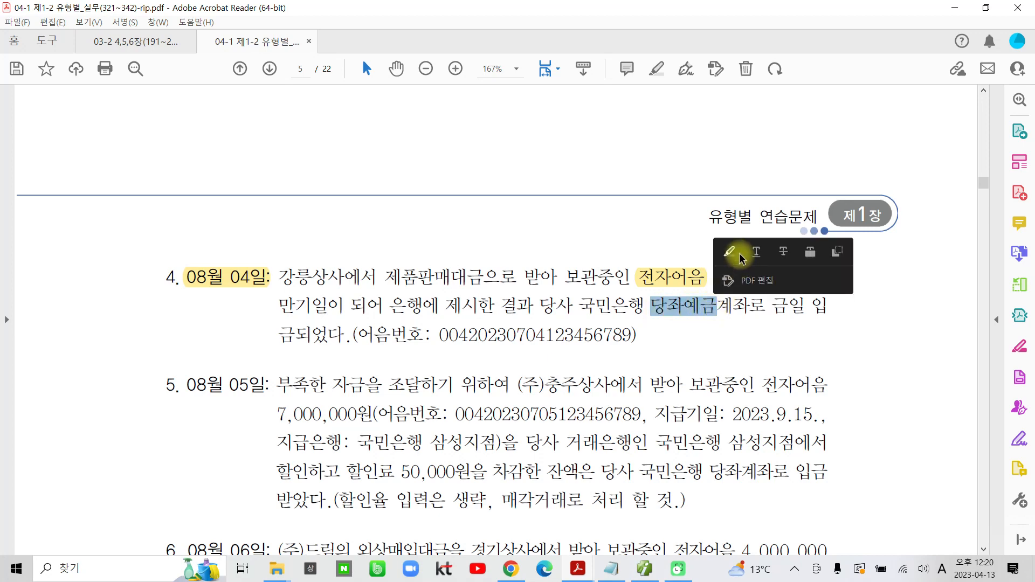
{"action": "left_click", "coordinate": [734, 252]}
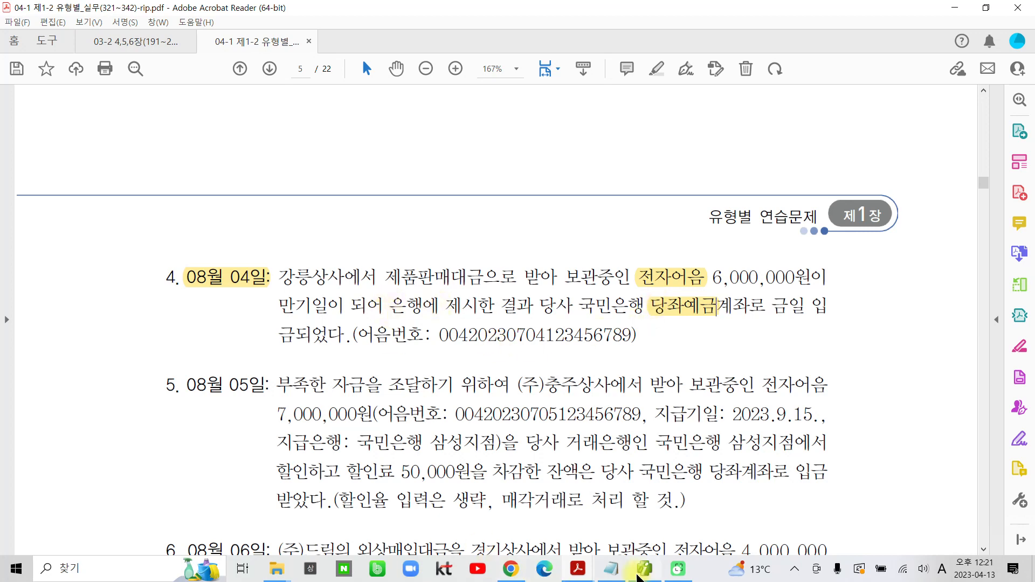
Return to the voucher in 더존 iPlus and set the entry date to August 4
{"action": "left_click", "coordinate": [647, 570]}
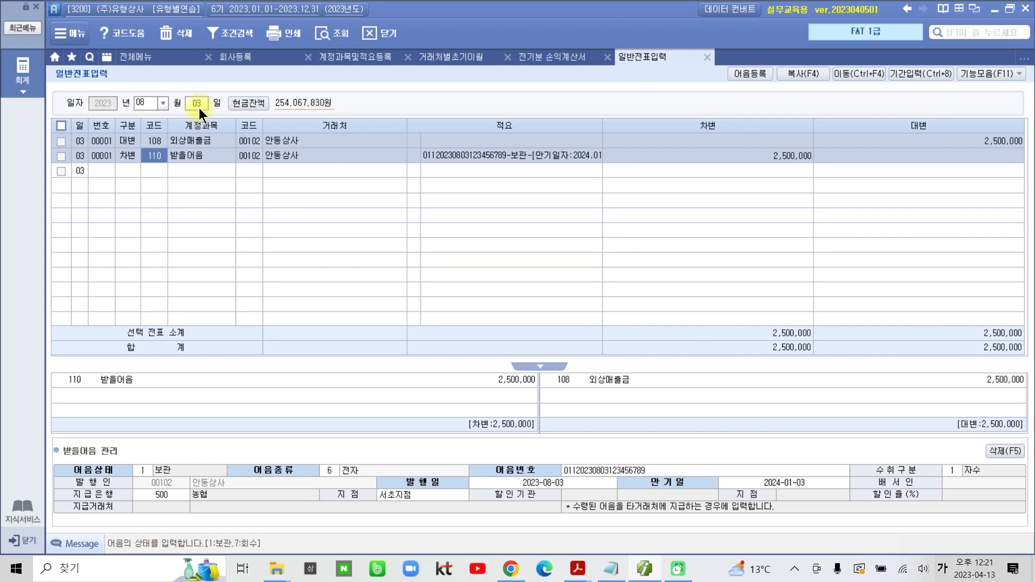
{"action": "left_click", "coordinate": [197, 104]}
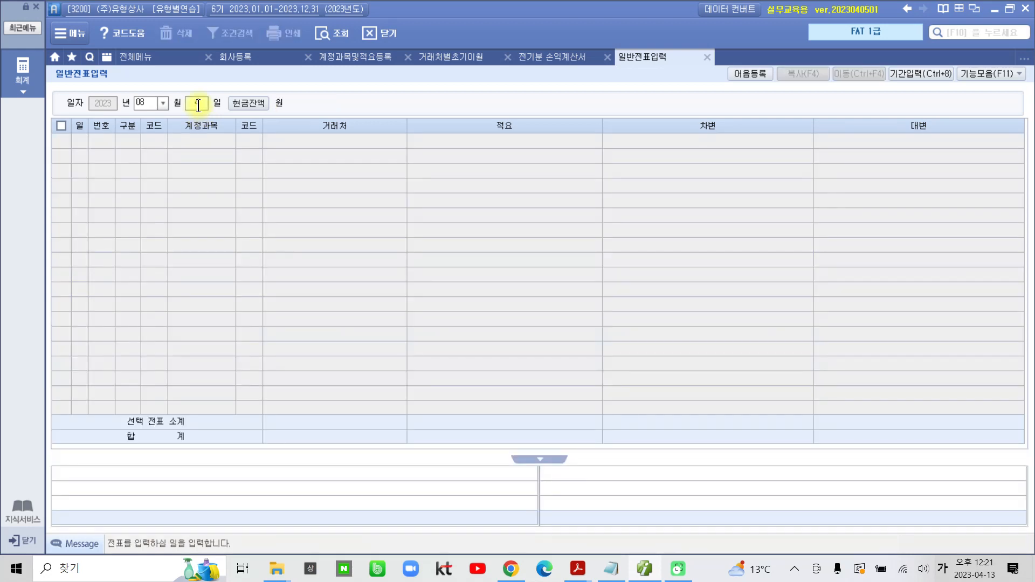
{"action": "type", "text": "4"}
{"action": "key", "text": "Return"}
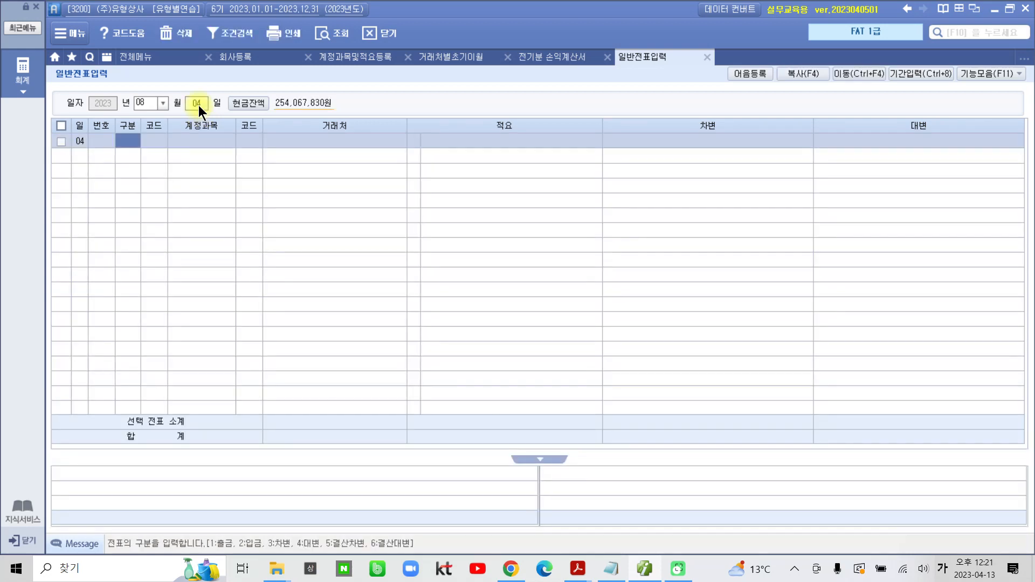
Enter a 대변 line for account 110 받을어음 with 거래처 강릉상사 and amount 6,000,000, leaving 적요 blank
{"action": "type", "text": "4"}
{"action": "key", "text": "Return"}
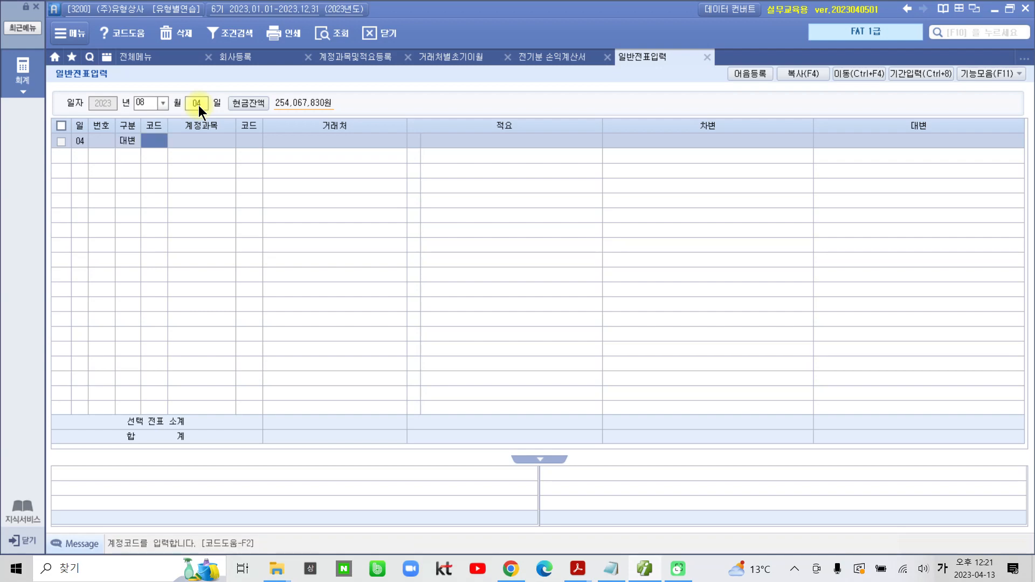
{"action": "type", "text": "110"}
{"action": "key", "text": "Return"}
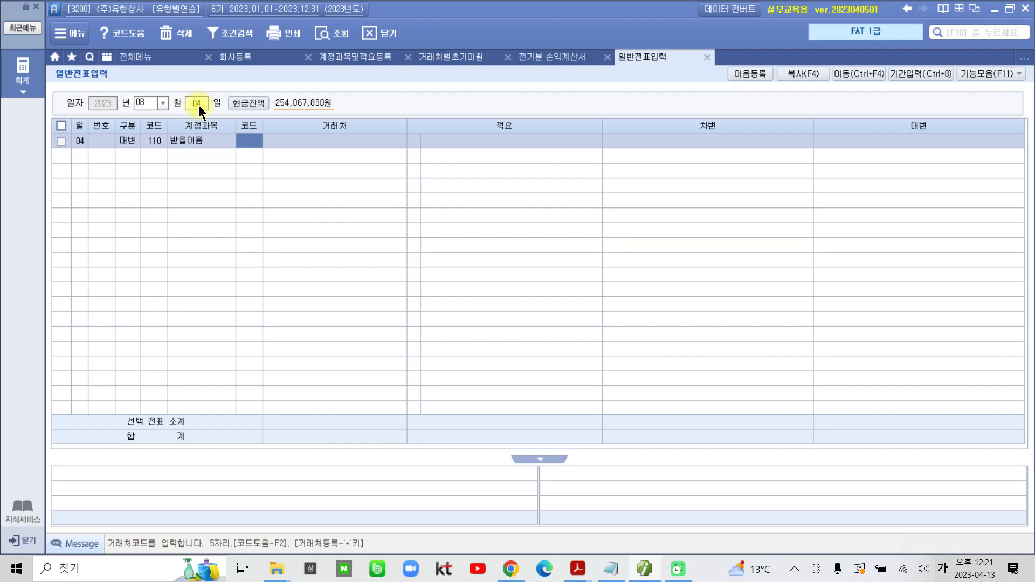
{"action": "type", "text": "렘"}
{"action": "key", "text": "Return"}
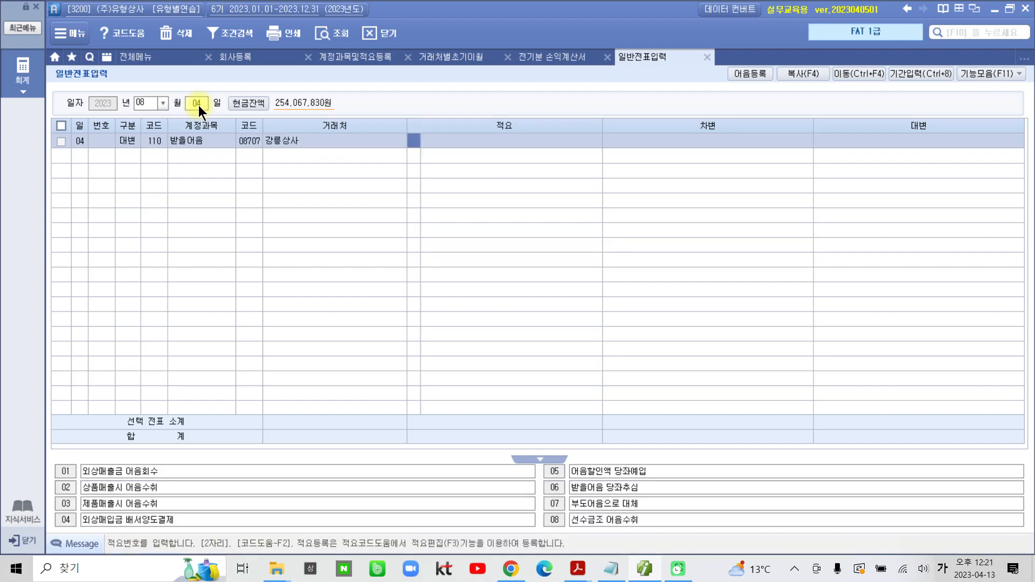
{"action": "key", "text": "Return"}
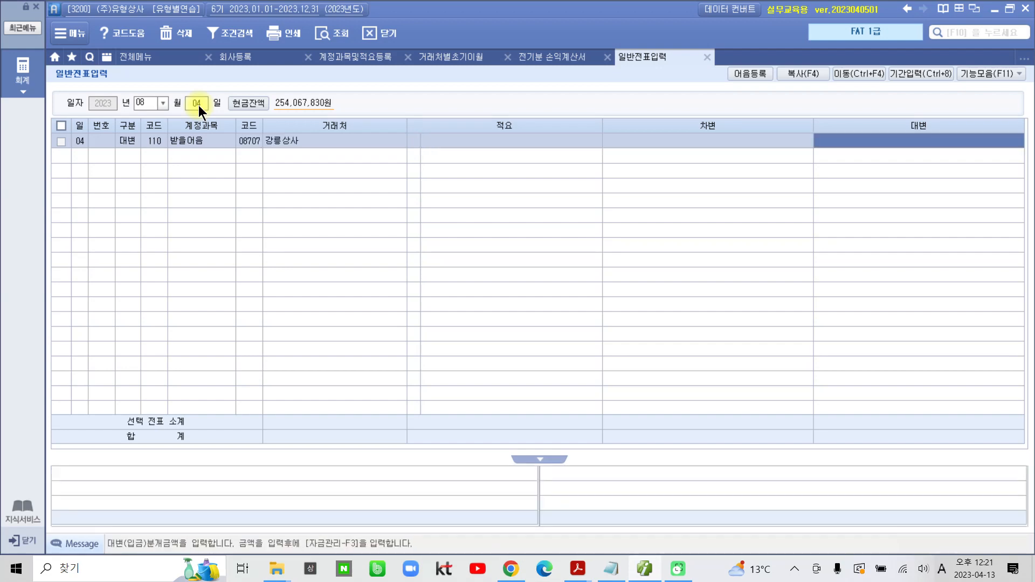
{"action": "type", "text": "6000000"}
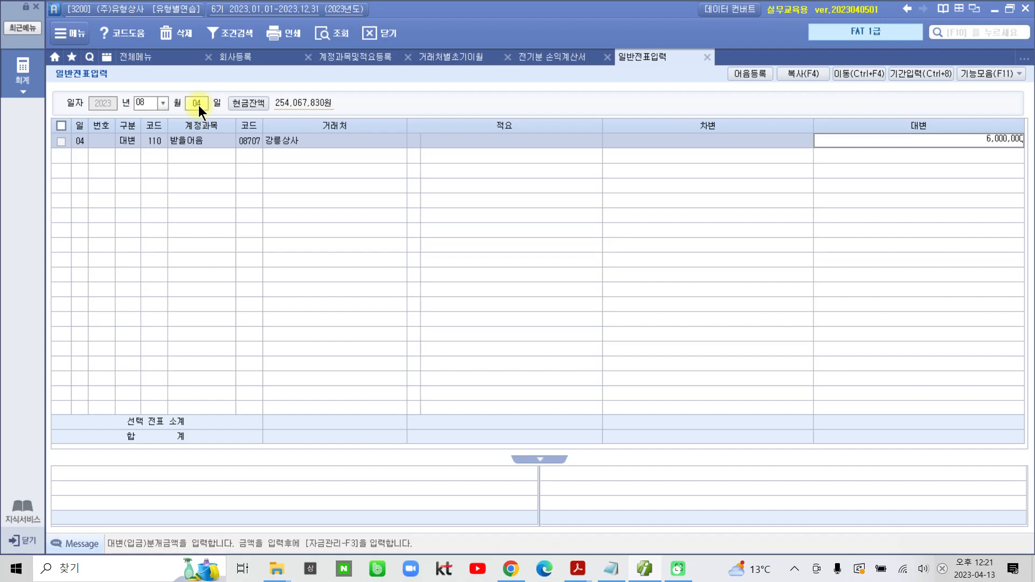
{"action": "key", "text": "Return"}
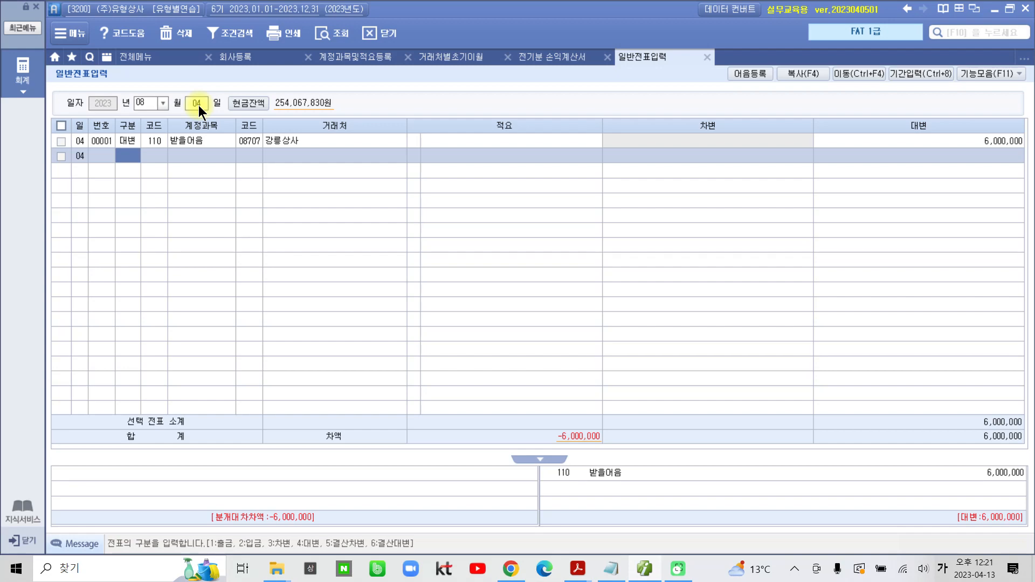
Enter a 차변 line for account 102 당좌예금 with 거래처 국민은행 and amount 6,000,000, leaving 적요 blank
{"action": "key", "text": "3"}
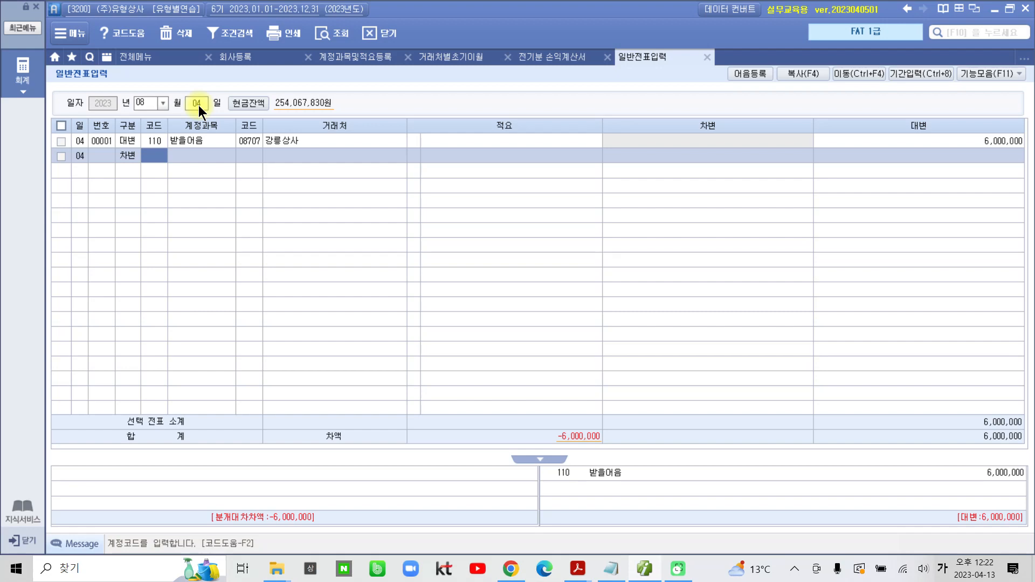
{"action": "type", "text": "102"}
{"action": "key", "text": "Return"}
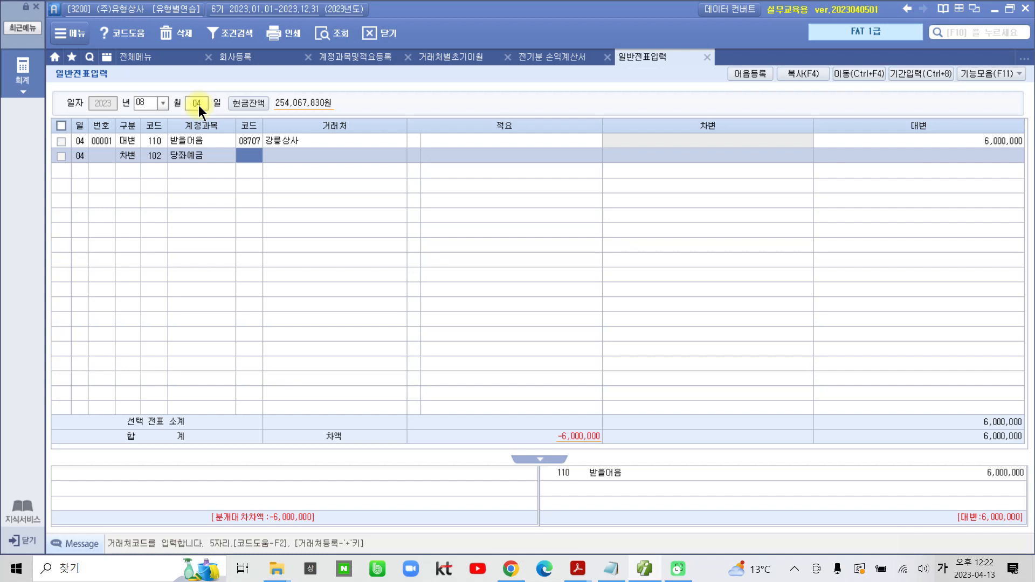
{"action": "type", "text": "ㄱ구민"}
{"action": "key", "text": "BackSpace"}
{"action": "key", "text": "BackSpace"}
{"action": "key", "text": "BackSpace"}
{"action": "type", "text": "국민"}
{"action": "key", "text": "Return"}
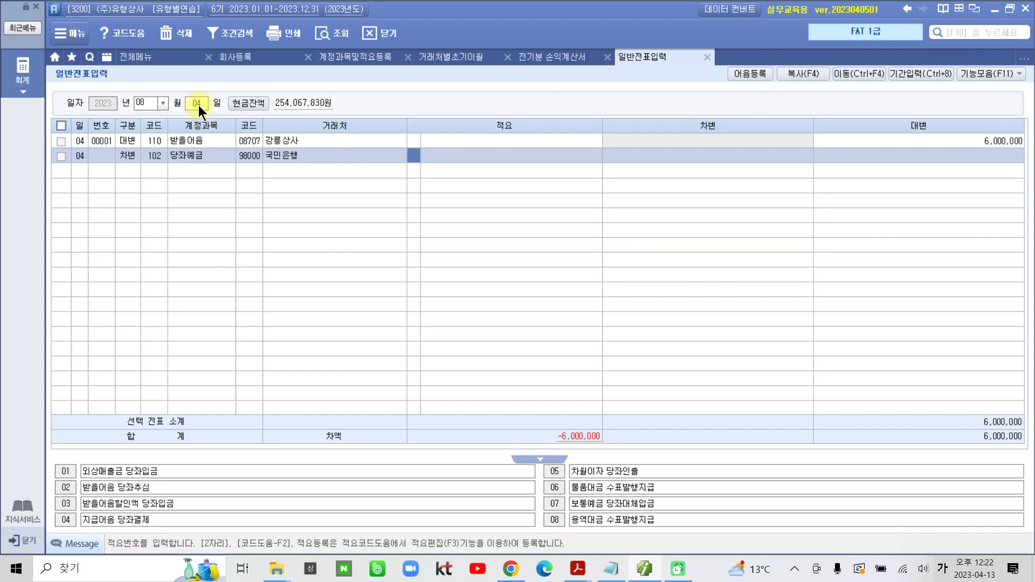
{"action": "key", "text": "Return"}
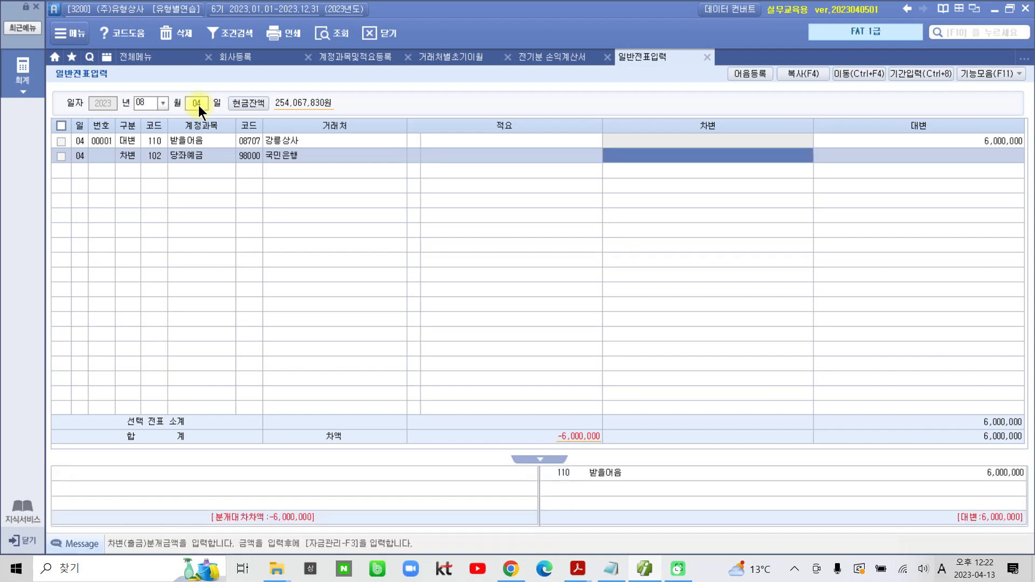
{"action": "type", "text": "6000000"}
{"action": "key", "text": "Return"}
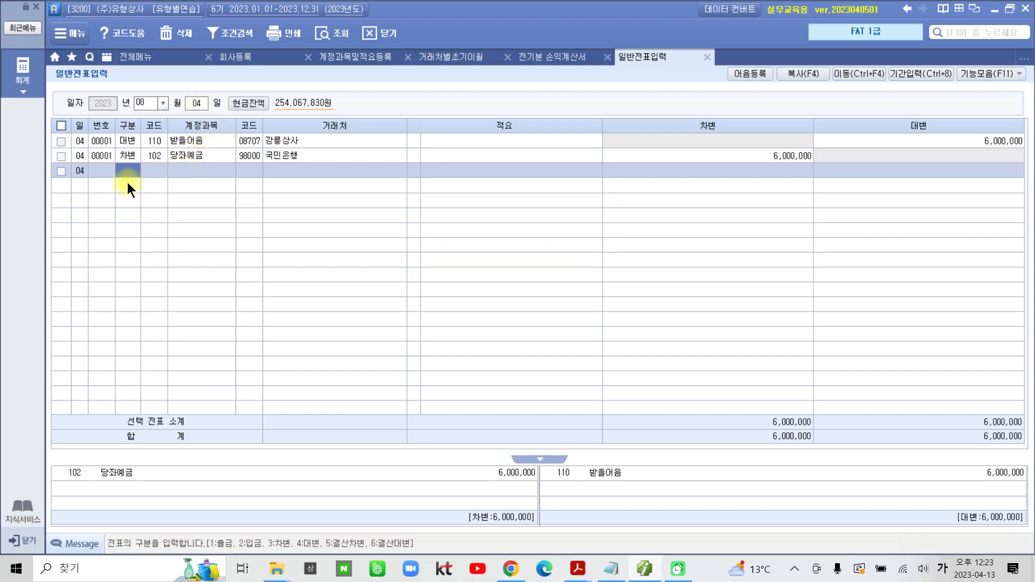
Open 받을어음 관리 for the 대변 line, set 어음상태 to 4 만기 and select 강릉상사's stored note as 어음번호
{"action": "left_click", "coordinate": [131, 140]}
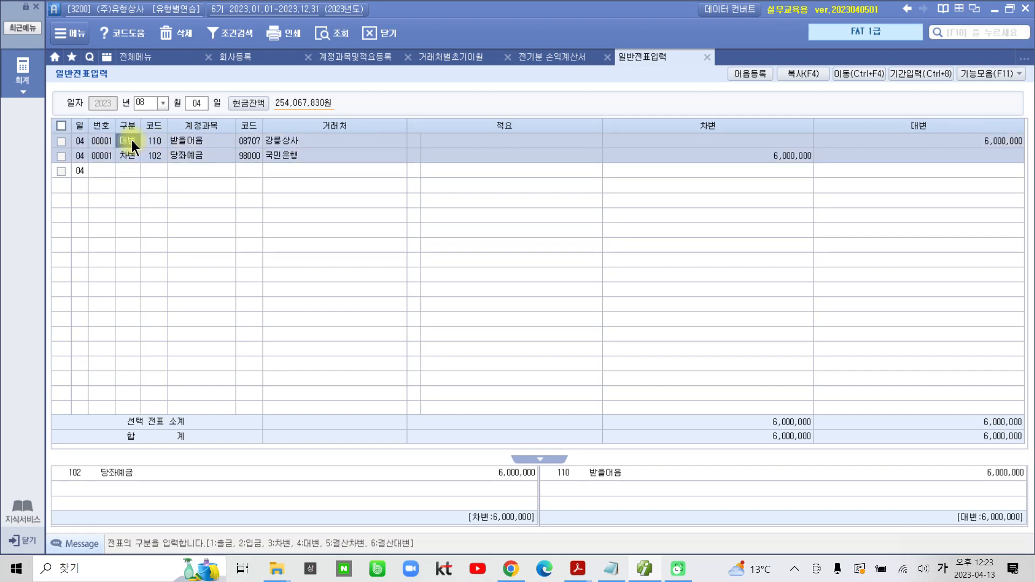
{"action": "key", "text": "F3"}
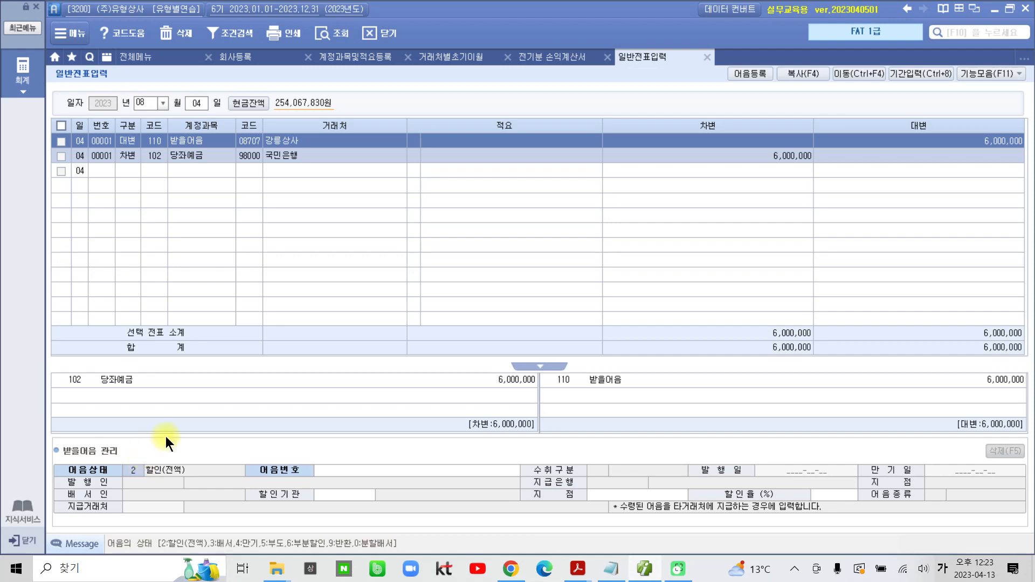
{"action": "type", "text": "4"}
{"action": "key", "text": "Return"}
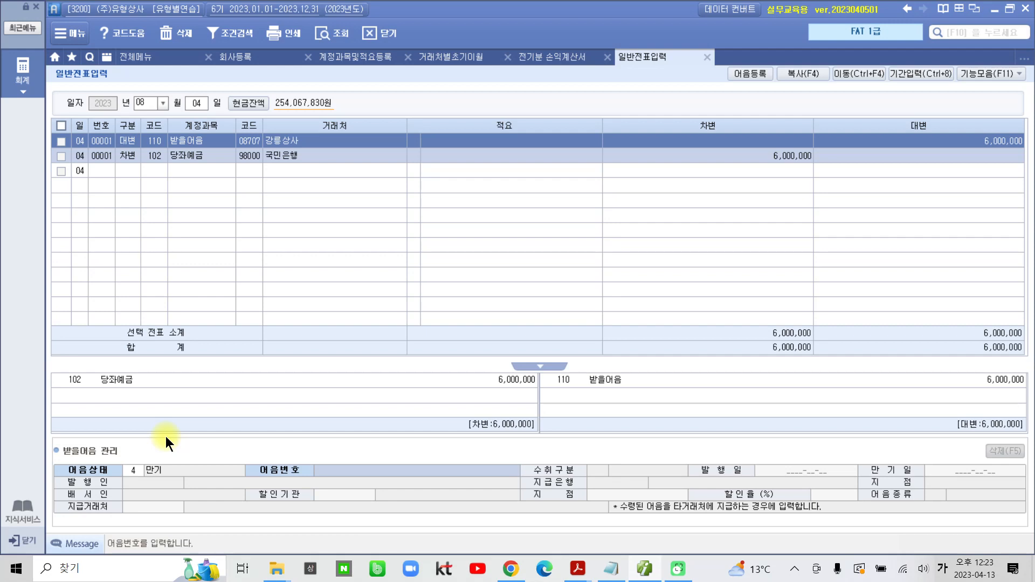
{"action": "key", "text": "F2"}
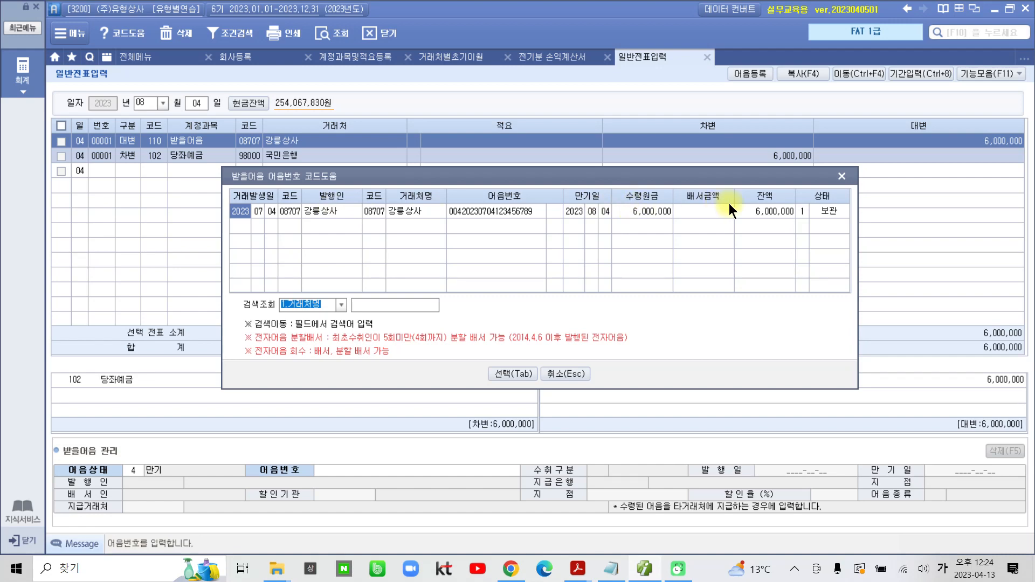
{"action": "left_click", "coordinate": [504, 370]}
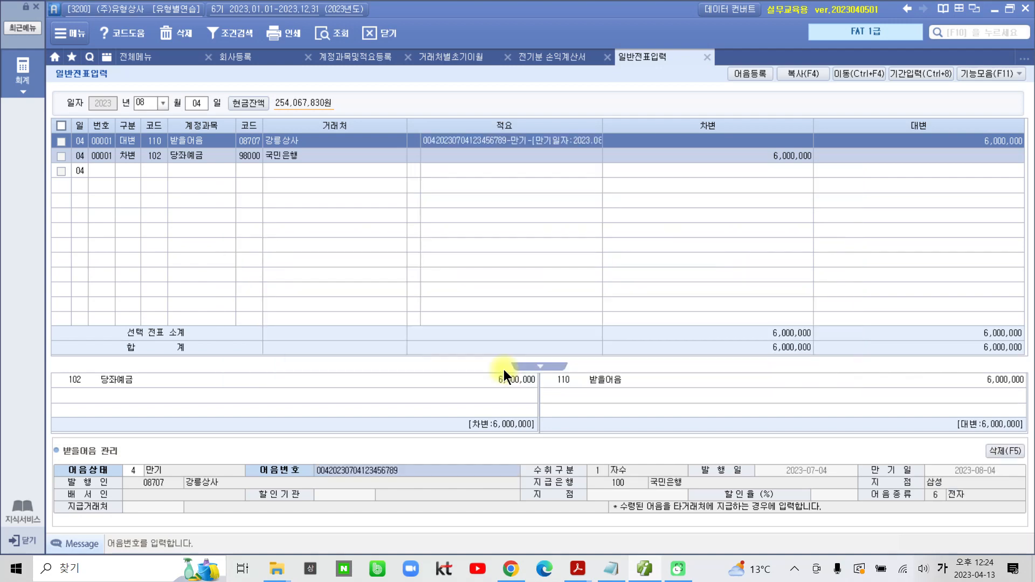
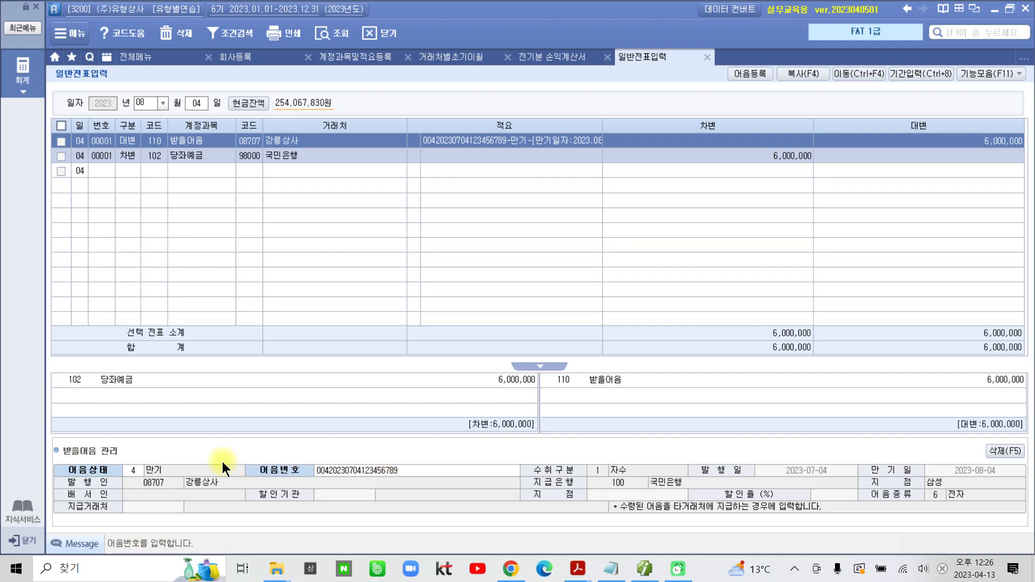
Try to delete the August 4 받을어음 대변 line while its 받을어음 관리 entry exists
{"action": "left_click", "coordinate": [133, 469]}
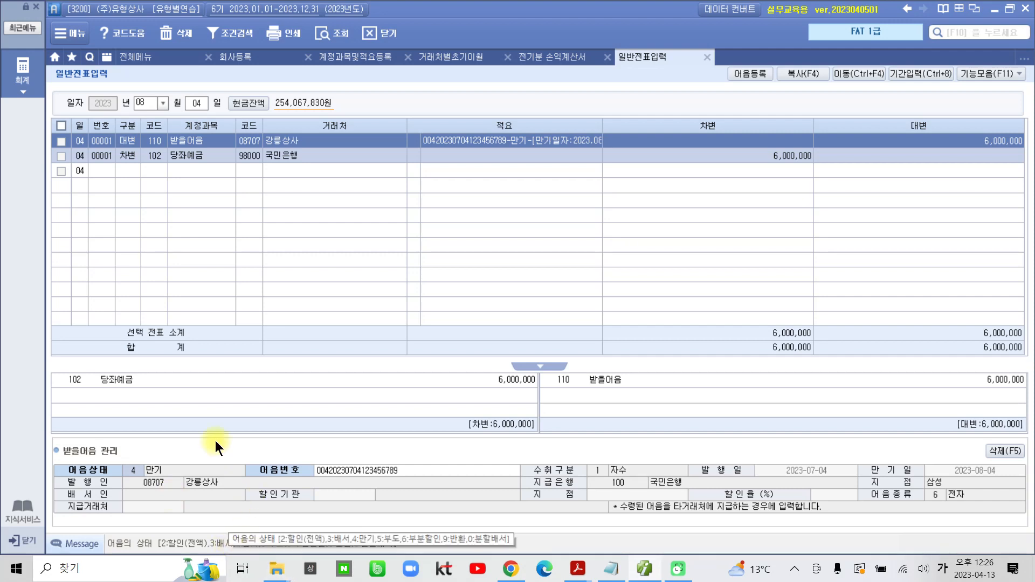
{"action": "left_click", "coordinate": [128, 141]}
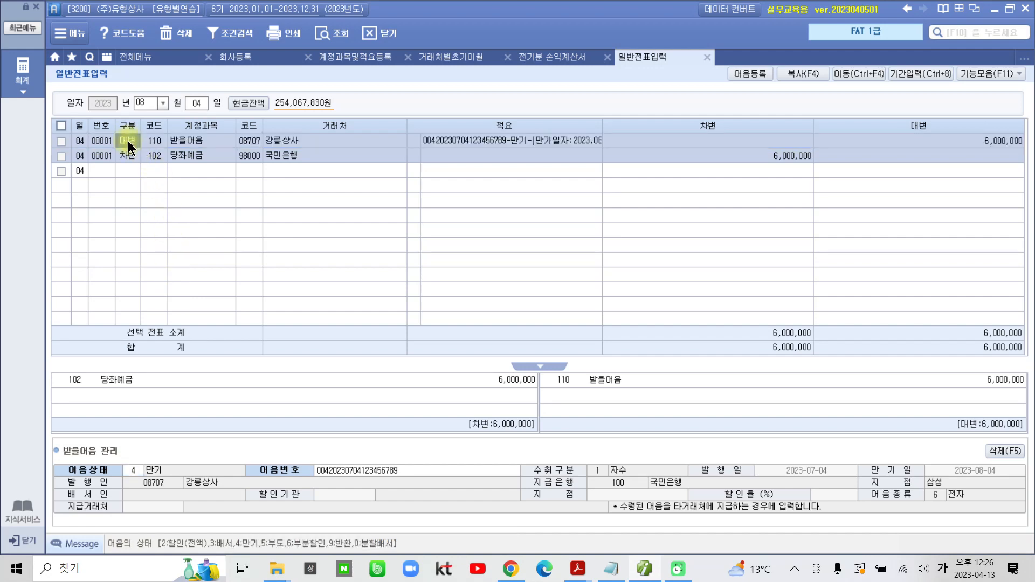
{"action": "key", "text": "F5"}
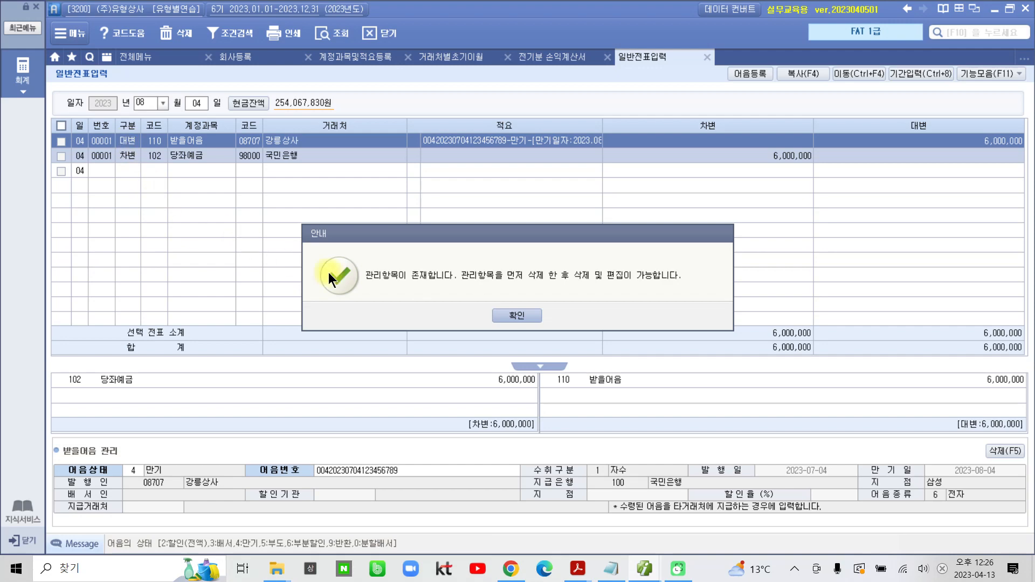
{"action": "left_click", "coordinate": [514, 315]}
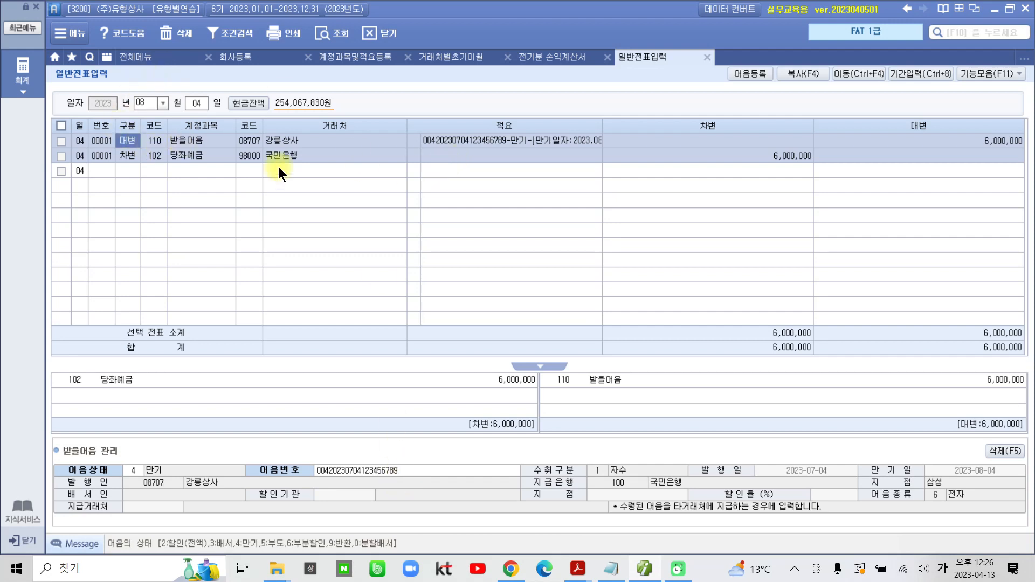
{"action": "left_click", "coordinate": [336, 472]}
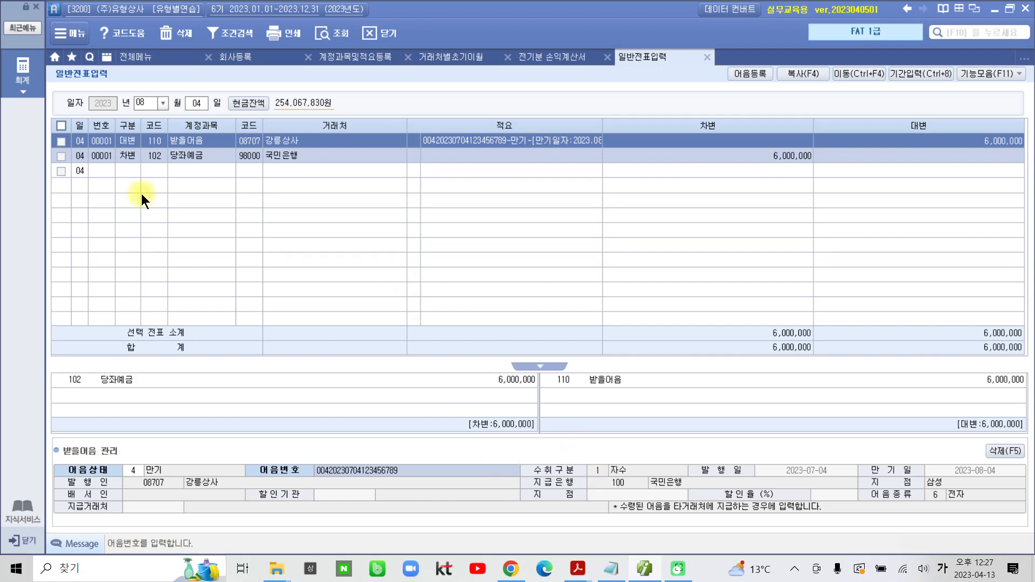
{"action": "left_click", "coordinate": [127, 143]}
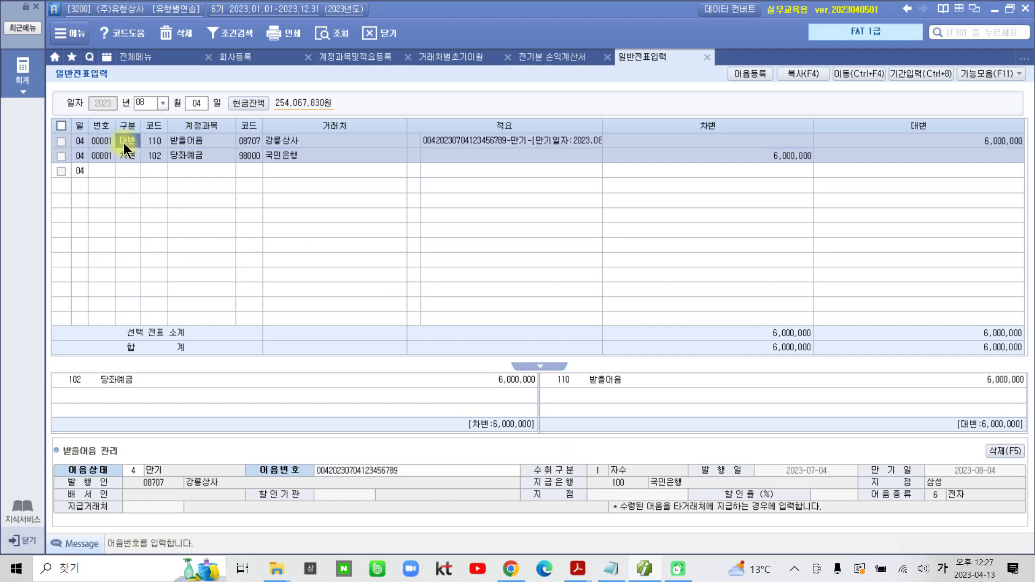
{"action": "left_click", "coordinate": [929, 142]}
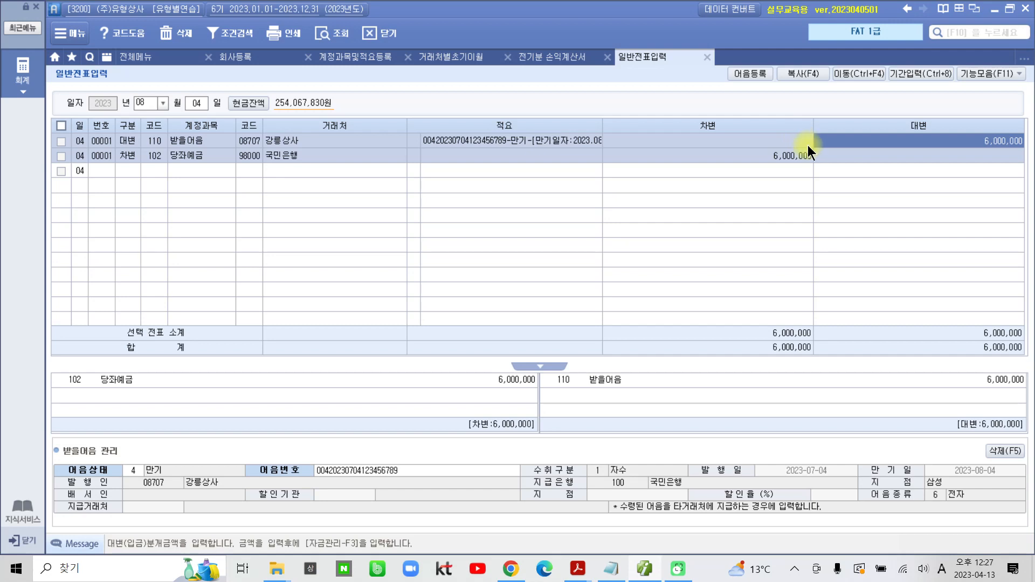
{"action": "left_click", "coordinate": [134, 144]}
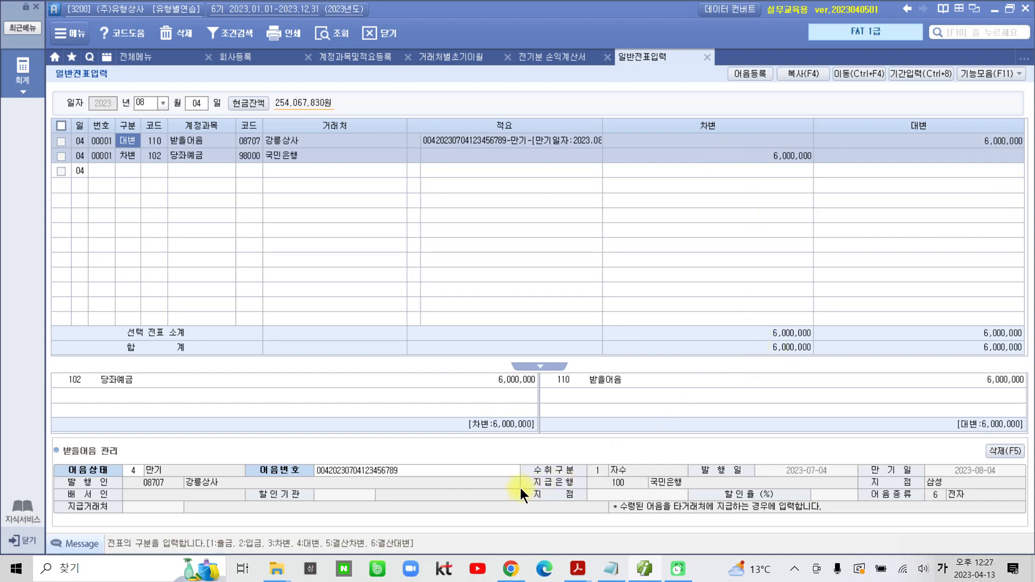
{"action": "left_click", "coordinate": [429, 470]}
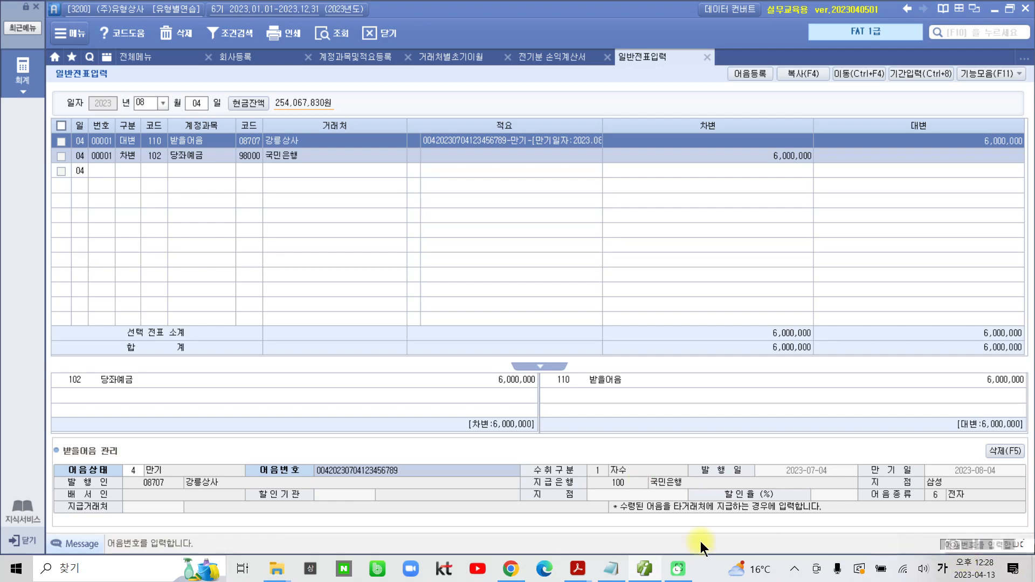
Switch to the exercise PDF in Adobe Acrobat Reader and highlight 08월 05일, 받아 보관중인 전자어음 and the bracketed note details in transaction 5
{"action": "mouse_move", "coordinate": [587, 571]}
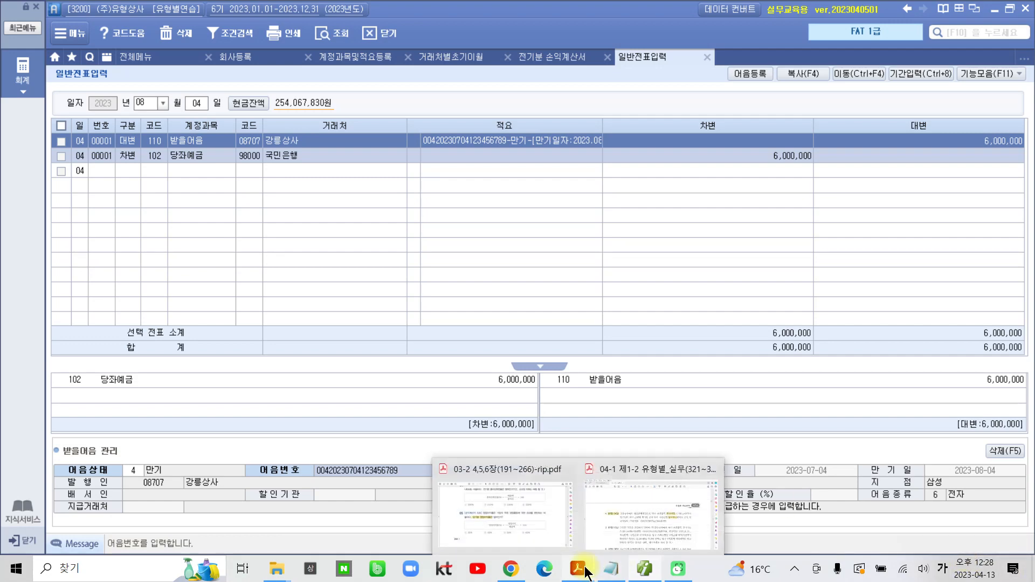
{"action": "left_click", "coordinate": [645, 510]}
{"action": "scroll", "coordinate": [398, 292], "scroll_direction": "down", "scroll_amount": 2}
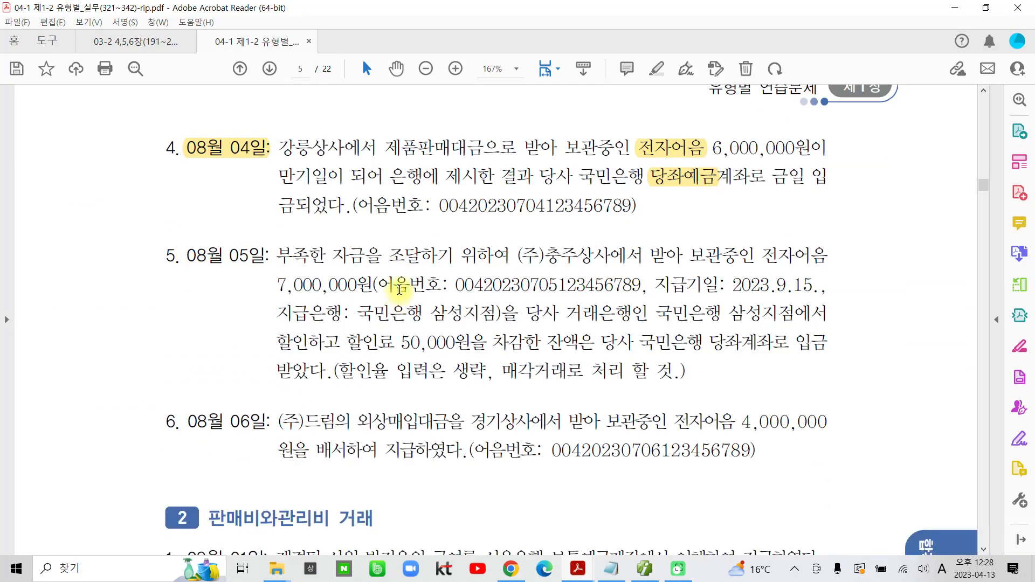
{"action": "left_click", "coordinate": [188, 263]}
{"action": "left_click_drag", "start_coordinate": [189, 264], "coordinate": [267, 259]}
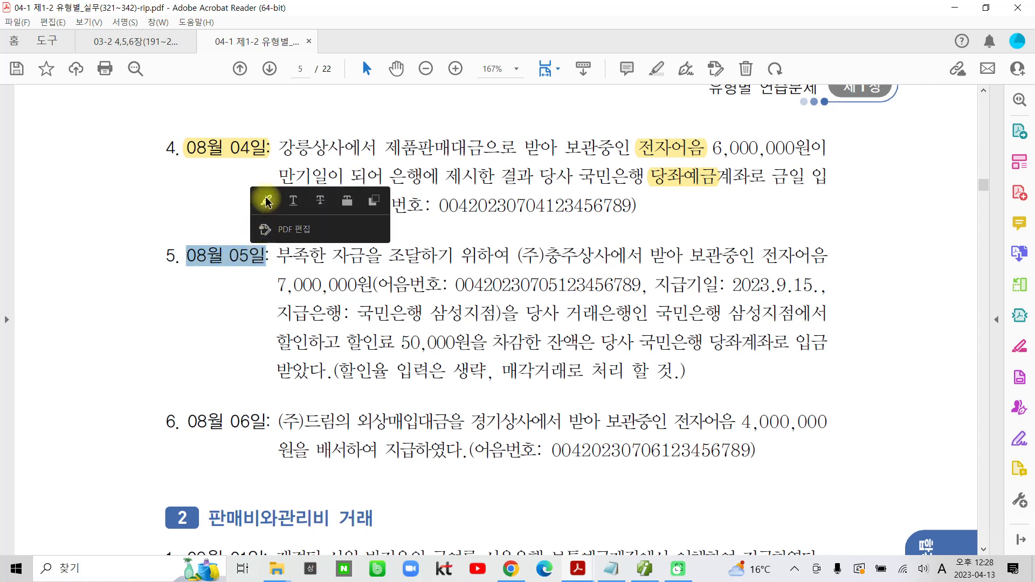
{"action": "left_click", "coordinate": [266, 198]}
{"action": "scroll", "coordinate": [442, 294], "scroll_direction": "down", "scroll_amount": 3}
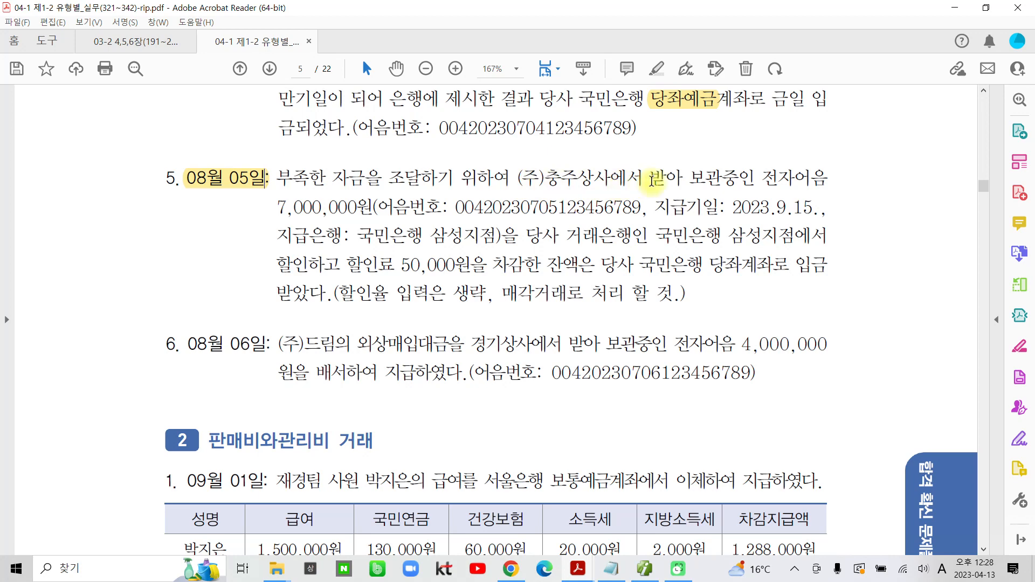
{"action": "left_click_drag", "start_coordinate": [649, 178], "coordinate": [809, 177]}
{"action": "left_click", "coordinate": [843, 121]}
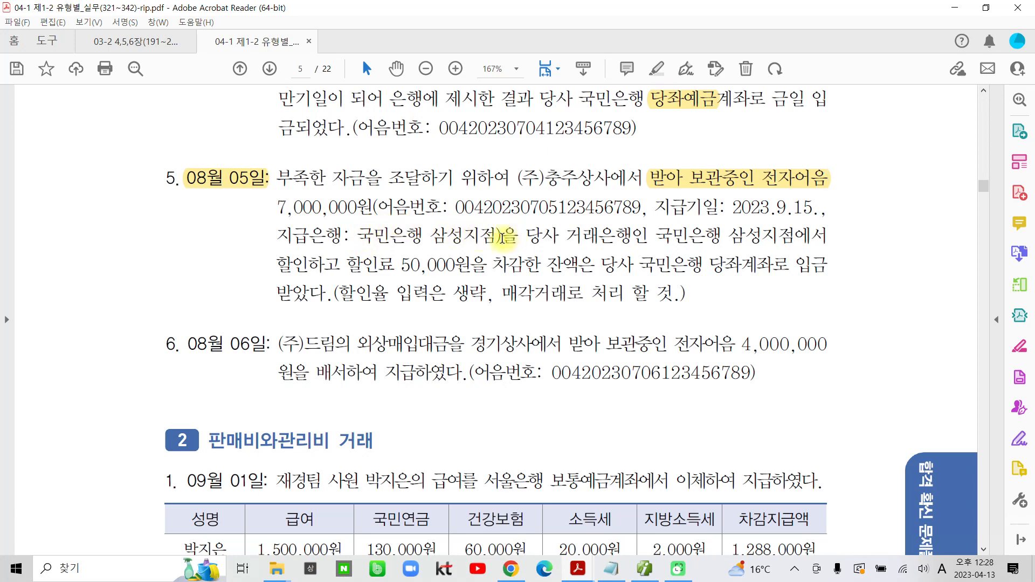
{"action": "left_click_drag", "start_coordinate": [501, 235], "coordinate": [378, 208]}
{"action": "left_click", "coordinate": [387, 154]}
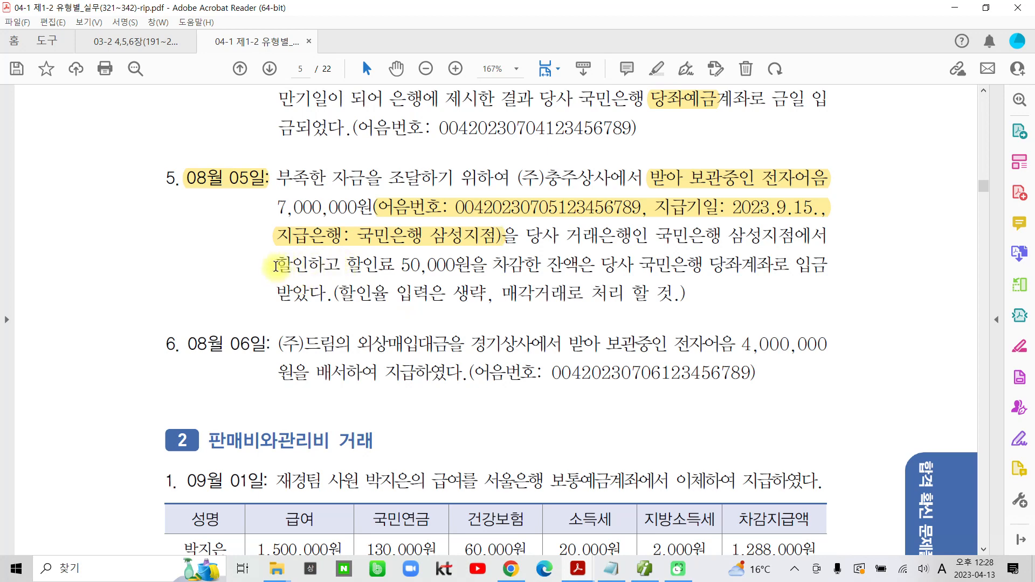
Highlight 할인하고, 당좌계좌 and 매각거래로 처리 할 것 in transaction 5
{"action": "left_click_drag", "start_coordinate": [276, 265], "coordinate": [341, 265]}
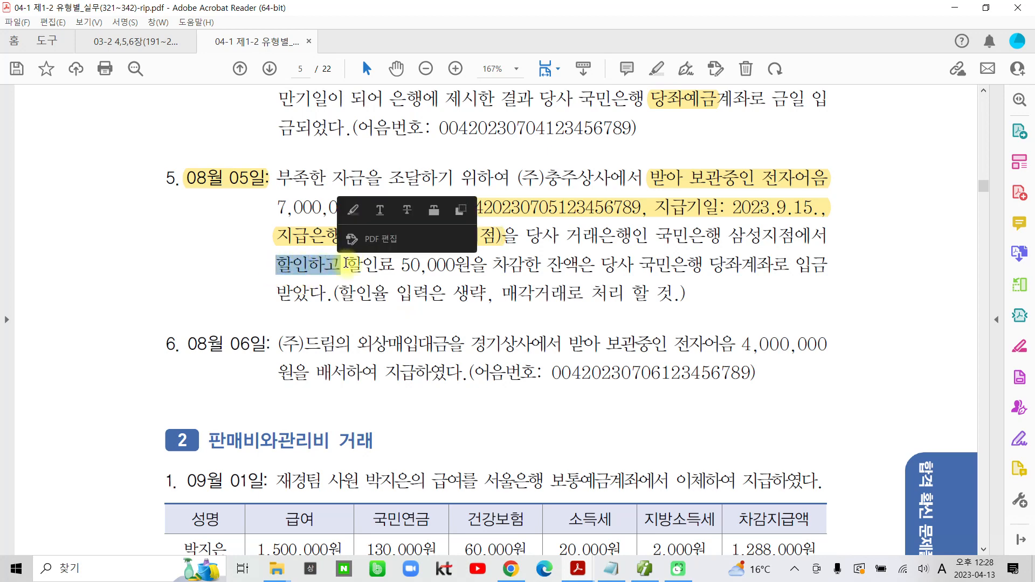
{"action": "left_click", "coordinate": [357, 211]}
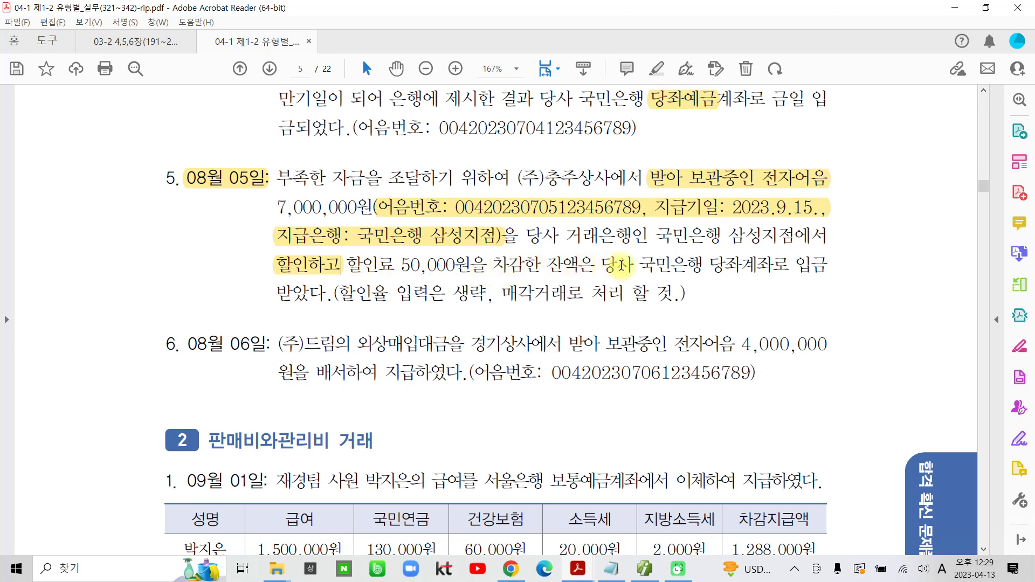
{"action": "left_click_drag", "start_coordinate": [708, 264], "coordinate": [772, 268]}
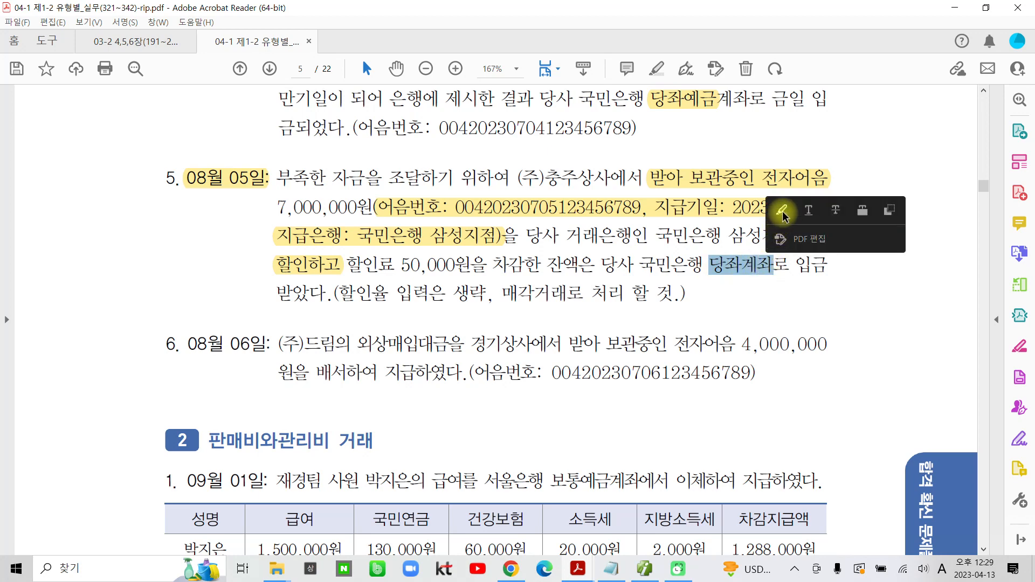
{"action": "left_click", "coordinate": [782, 211]}
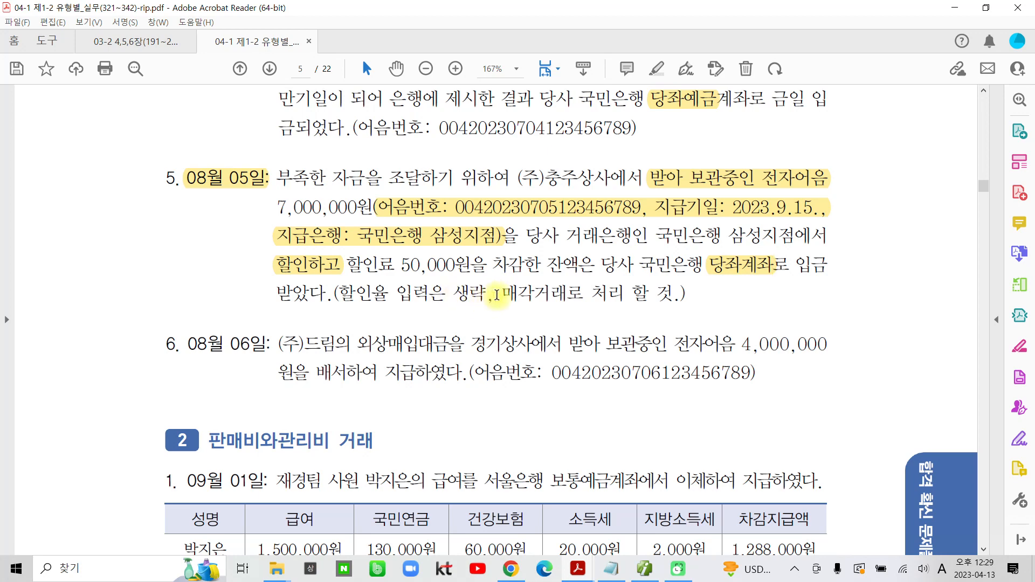
{"action": "left_click_drag", "start_coordinate": [495, 294], "coordinate": [660, 294]}
{"action": "left_click", "coordinate": [671, 238]}
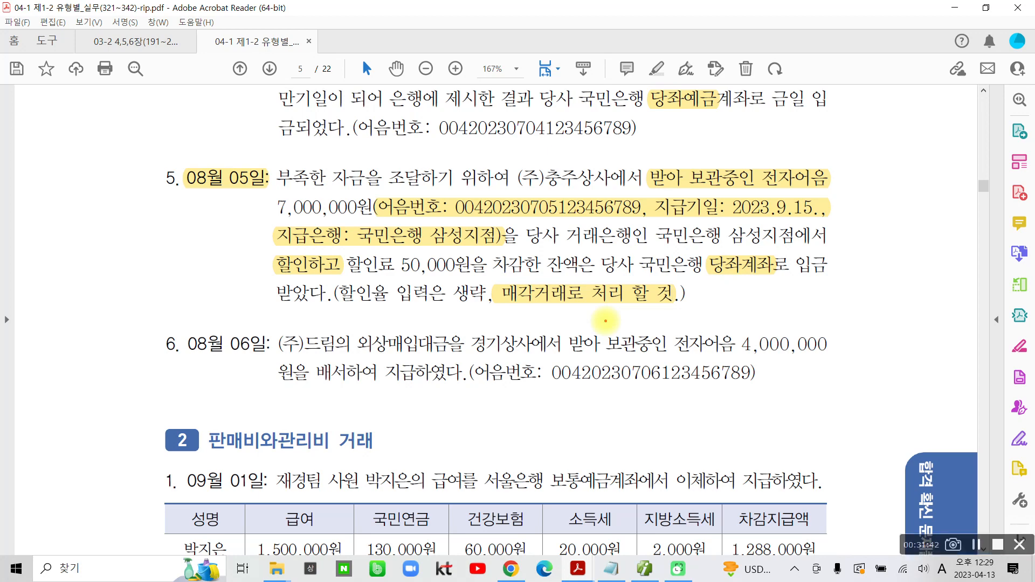
Circle (주)충주상사에서 받아 보관중인 전자어음 with the screen pen and handwrite 대) 받을어음 above it in red
{"action": "left_click_drag", "start_coordinate": [517, 195], "coordinate": [680, 195]}
{"action": "mouse_move", "coordinate": [530, 164]}
{"action": "left_mouse_down"}
{"action": "mouse_move", "coordinate": [835, 158]}
{"action": "mouse_move", "coordinate": [709, 196]}
{"action": "mouse_move", "coordinate": [655, 191]}
{"action": "left_mouse_up"}
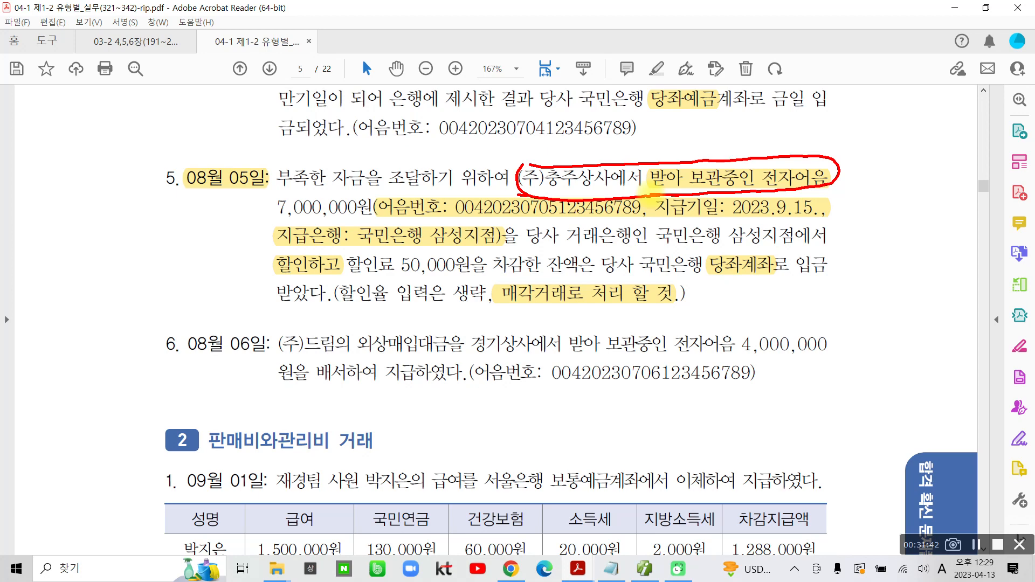
{"action": "mouse_move", "coordinate": [713, 125]}
{"action": "left_mouse_down"}
{"action": "mouse_move", "coordinate": [716, 160]}
{"action": "mouse_move", "coordinate": [735, 135]}
{"action": "left_mouse_up"}
{"action": "mouse_move", "coordinate": [750, 105]}
{"action": "left_mouse_down"}
{"action": "mouse_move", "coordinate": [757, 147]}
{"action": "mouse_move", "coordinate": [777, 127]}
{"action": "mouse_move", "coordinate": [780, 165]}
{"action": "left_mouse_up"}
{"action": "left_click_drag", "start_coordinate": [787, 105], "coordinate": [785, 108]}
{"action": "left_click_drag", "start_coordinate": [763, 147], "coordinate": [810, 140]}
{"action": "left_click_drag", "start_coordinate": [788, 151], "coordinate": [834, 162]}
{"action": "left_click_drag", "start_coordinate": [820, 139], "coordinate": [830, 139]}
{"action": "mouse_move", "coordinate": [854, 123]}
{"action": "left_mouse_down"}
{"action": "mouse_move", "coordinate": [856, 162]}
{"action": "mouse_move", "coordinate": [858, 144]}
{"action": "left_mouse_up"}
{"action": "left_click_drag", "start_coordinate": [889, 102], "coordinate": [922, 130]}
{"action": "mouse_move", "coordinate": [879, 149]}
{"action": "left_mouse_down"}
{"action": "mouse_move", "coordinate": [884, 167]}
{"action": "mouse_move", "coordinate": [912, 166]}
{"action": "left_mouse_up"}
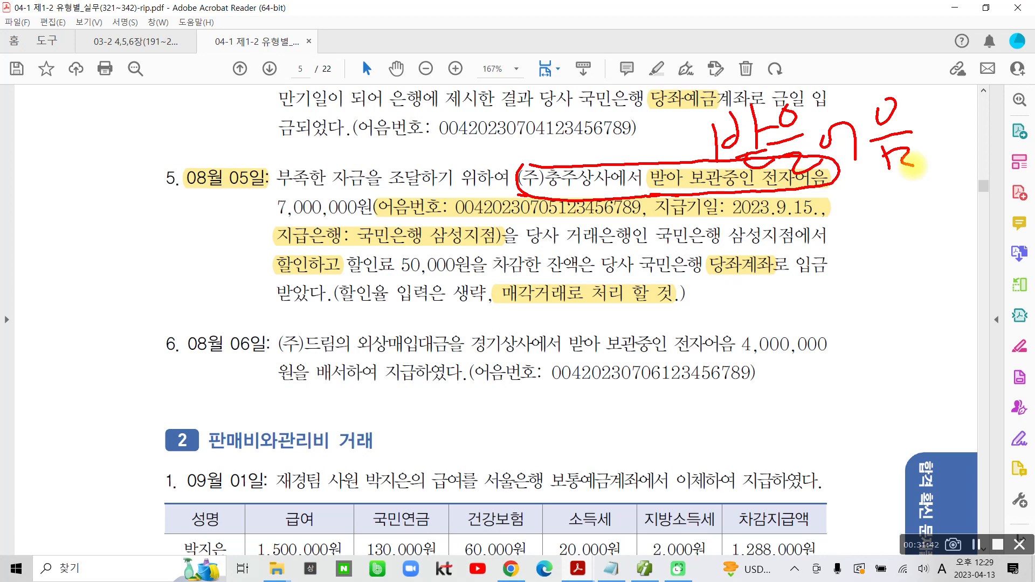
{"action": "left_click_drag", "start_coordinate": [609, 135], "coordinate": [675, 168]}
{"action": "left_click_drag", "start_coordinate": [673, 107], "coordinate": [650, 204]}
Draw a red box around 당좌계좌 in transaction 5 and handwrite 차) beneath it
{"action": "left_click_drag", "start_coordinate": [700, 277], "coordinate": [782, 280]}
{"action": "mouse_move", "coordinate": [698, 286]}
{"action": "left_mouse_down"}
{"action": "mouse_move", "coordinate": [787, 248]}
{"action": "mouse_move", "coordinate": [787, 282]}
{"action": "left_mouse_up"}
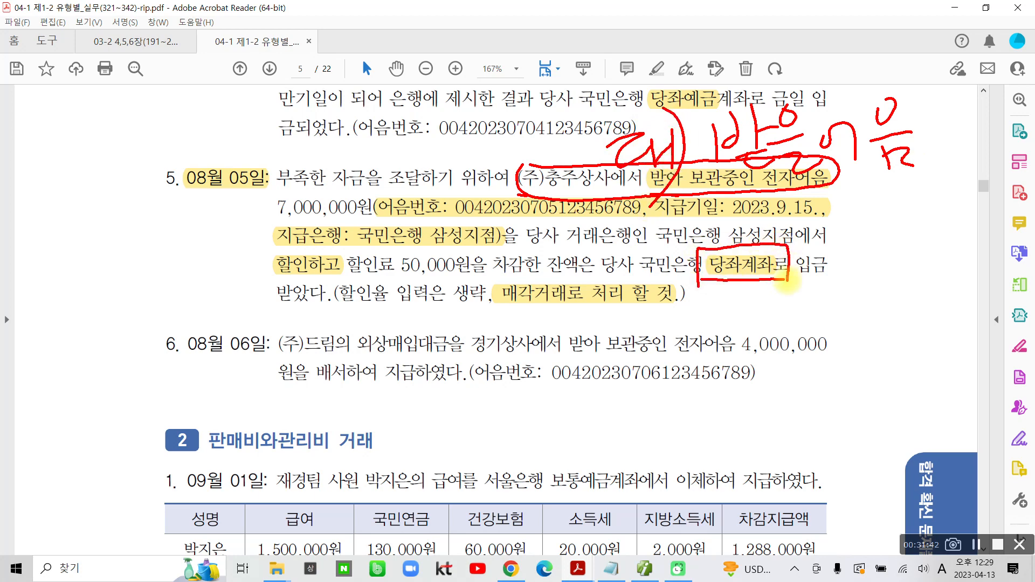
{"action": "left_click_drag", "start_coordinate": [700, 295], "coordinate": [729, 292]}
{"action": "mouse_move", "coordinate": [726, 294]}
{"action": "left_mouse_down"}
{"action": "mouse_move", "coordinate": [692, 341]}
{"action": "mouse_move", "coordinate": [728, 328]}
{"action": "left_mouse_up"}
{"action": "left_click_drag", "start_coordinate": [737, 279], "coordinate": [737, 331]}
{"action": "left_click_drag", "start_coordinate": [740, 322], "coordinate": [754, 318]}
{"action": "left_click_drag", "start_coordinate": [742, 274], "coordinate": [728, 372]}
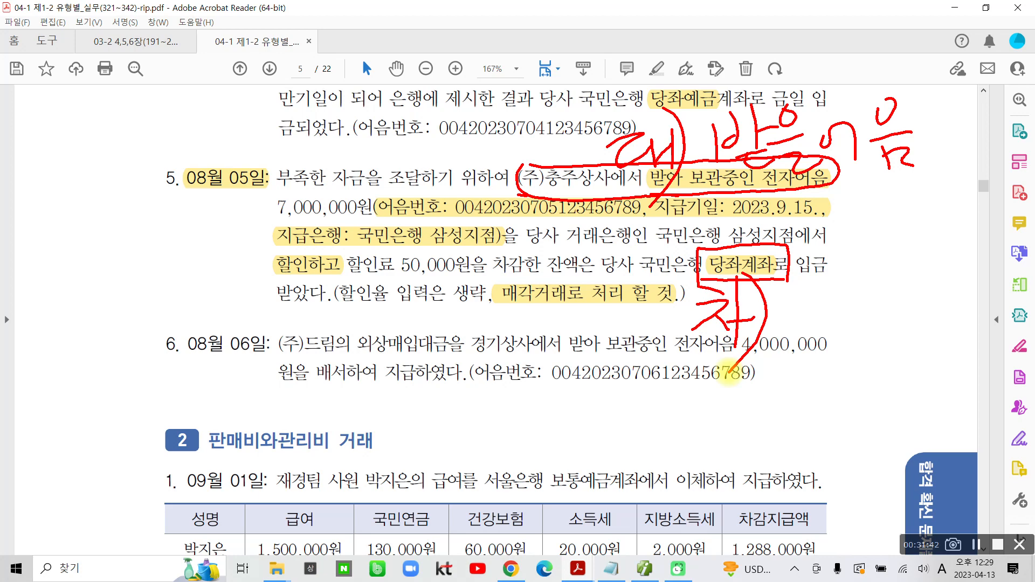
Box 할인료 50,000원 in red and label it by hand as 차) 매출채권처분손실
{"action": "mouse_move", "coordinate": [348, 249]}
{"action": "left_mouse_down"}
{"action": "mouse_move", "coordinate": [350, 272]}
{"action": "mouse_move", "coordinate": [450, 285]}
{"action": "mouse_move", "coordinate": [475, 251]}
{"action": "mouse_move", "coordinate": [362, 249]}
{"action": "left_mouse_up"}
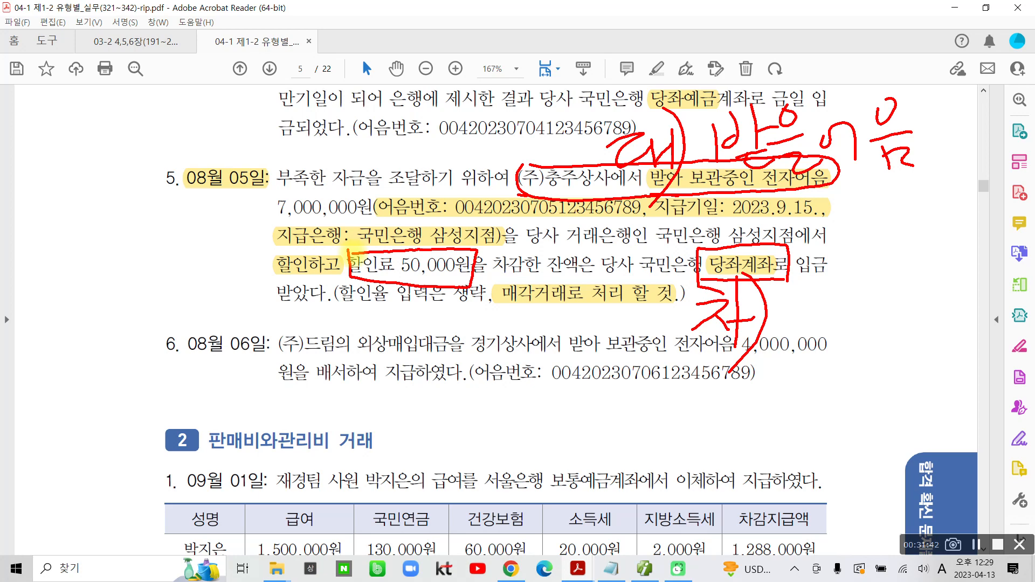
{"action": "left_click_drag", "start_coordinate": [247, 230], "coordinate": [277, 249]}
{"action": "mouse_move", "coordinate": [238, 264]}
{"action": "left_mouse_down"}
{"action": "mouse_move", "coordinate": [283, 249]}
{"action": "mouse_move", "coordinate": [243, 293]}
{"action": "left_mouse_up"}
{"action": "left_click_drag", "start_coordinate": [264, 276], "coordinate": [285, 294]}
{"action": "mouse_move", "coordinate": [288, 229]}
{"action": "left_mouse_down"}
{"action": "mouse_move", "coordinate": [291, 310]}
{"action": "mouse_move", "coordinate": [318, 276]}
{"action": "mouse_move", "coordinate": [300, 312]}
{"action": "left_mouse_up"}
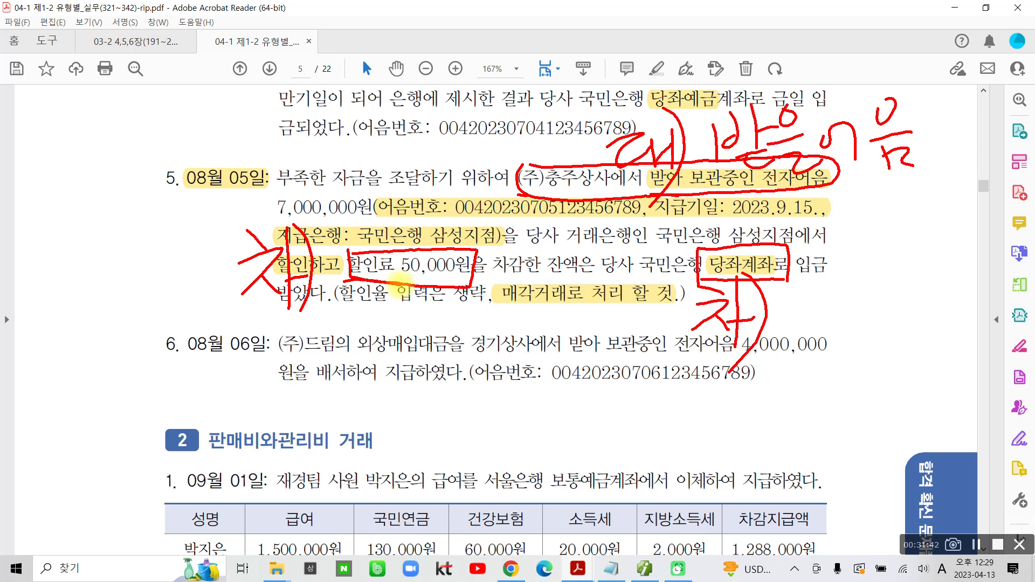
{"action": "mouse_move", "coordinate": [294, 310]}
{"action": "left_mouse_down"}
{"action": "mouse_move", "coordinate": [294, 371]}
{"action": "mouse_move", "coordinate": [343, 351]}
{"action": "left_mouse_up"}
{"action": "mouse_move", "coordinate": [345, 264]}
{"action": "left_mouse_down"}
{"action": "mouse_move", "coordinate": [352, 399]}
{"action": "mouse_move", "coordinate": [388, 302]}
{"action": "mouse_move", "coordinate": [361, 329]}
{"action": "mouse_move", "coordinate": [417, 311]}
{"action": "left_mouse_up"}
{"action": "mouse_move", "coordinate": [391, 359]}
{"action": "left_mouse_down"}
{"action": "mouse_move", "coordinate": [421, 333]}
{"action": "mouse_move", "coordinate": [384, 377]}
{"action": "left_mouse_up"}
{"action": "mouse_move", "coordinate": [445, 271]}
{"action": "left_mouse_down"}
{"action": "mouse_move", "coordinate": [402, 371]}
{"action": "mouse_move", "coordinate": [418, 328]}
{"action": "mouse_move", "coordinate": [455, 293]}
{"action": "mouse_move", "coordinate": [458, 324]}
{"action": "mouse_move", "coordinate": [480, 253]}
{"action": "mouse_move", "coordinate": [470, 322]}
{"action": "mouse_move", "coordinate": [504, 246]}
{"action": "mouse_move", "coordinate": [504, 321]}
{"action": "mouse_move", "coordinate": [522, 308]}
{"action": "left_mouse_up"}
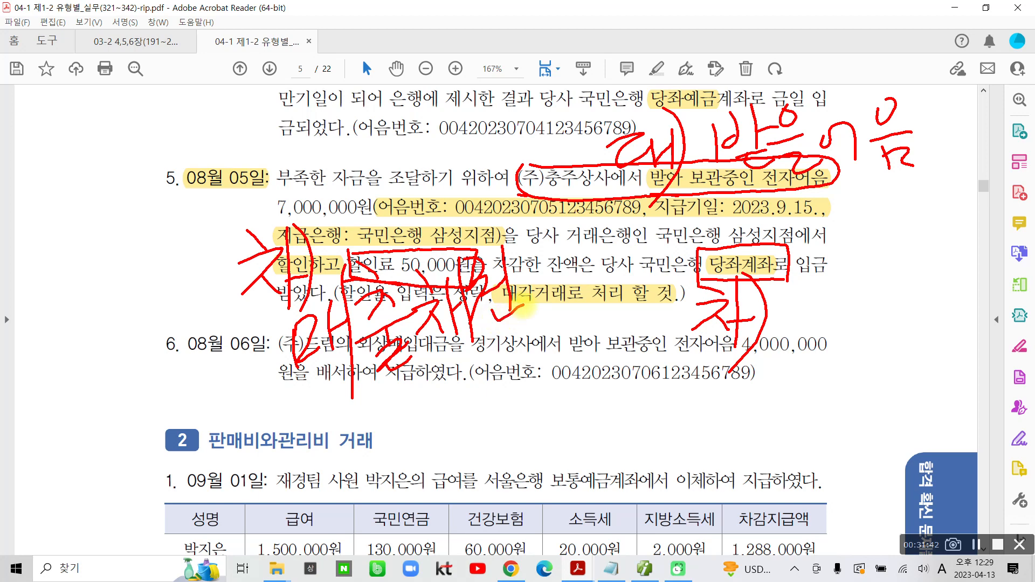
{"action": "mouse_move", "coordinate": [439, 356]}
{"action": "left_mouse_down"}
{"action": "mouse_move", "coordinate": [428, 380]}
{"action": "mouse_move", "coordinate": [445, 389]}
{"action": "mouse_move", "coordinate": [475, 372]}
{"action": "mouse_move", "coordinate": [509, 324]}
{"action": "mouse_move", "coordinate": [531, 337]}
{"action": "mouse_move", "coordinate": [520, 372]}
{"action": "mouse_move", "coordinate": [550, 312]}
{"action": "mouse_move", "coordinate": [582, 310]}
{"action": "mouse_move", "coordinate": [584, 372]}
{"action": "mouse_move", "coordinate": [620, 313]}
{"action": "mouse_move", "coordinate": [642, 324]}
{"action": "mouse_move", "coordinate": [629, 331]}
{"action": "mouse_move", "coordinate": [645, 351]}
{"action": "left_mouse_up"}
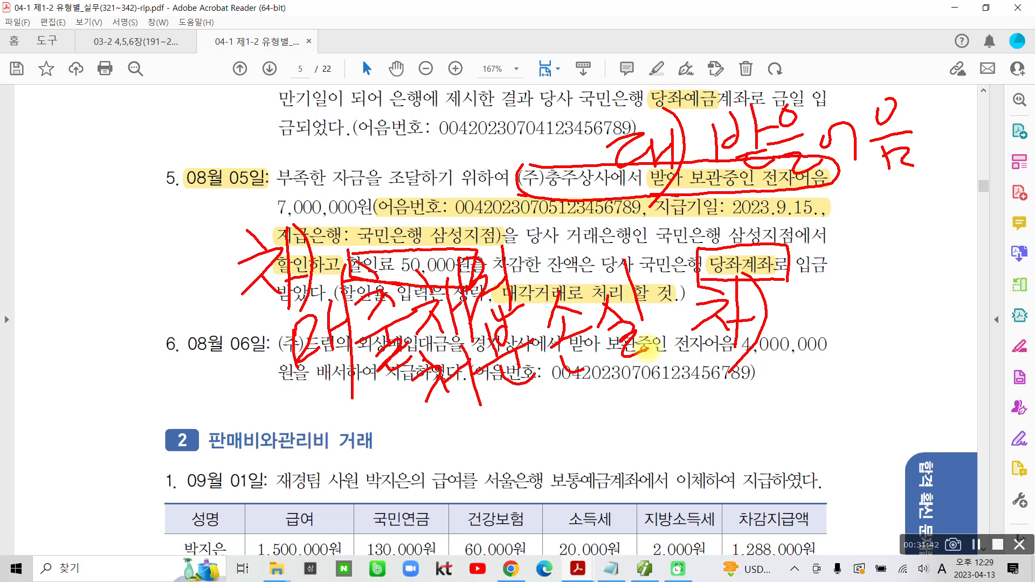
Circle the due date 2023.9.15. and the transaction date 08월 05일 in red in transaction 5
{"action": "mouse_move", "coordinate": [830, 238]}
{"action": "left_mouse_down"}
{"action": "mouse_move", "coordinate": [749, 237]}
{"action": "mouse_move", "coordinate": [770, 193]}
{"action": "mouse_move", "coordinate": [841, 231]}
{"action": "mouse_move", "coordinate": [827, 239]}
{"action": "left_mouse_up"}
{"action": "mouse_move", "coordinate": [251, 190]}
{"action": "left_mouse_down"}
{"action": "mouse_move", "coordinate": [165, 187]}
{"action": "mouse_move", "coordinate": [268, 182]}
{"action": "mouse_move", "coordinate": [242, 200]}
{"action": "left_mouse_up"}
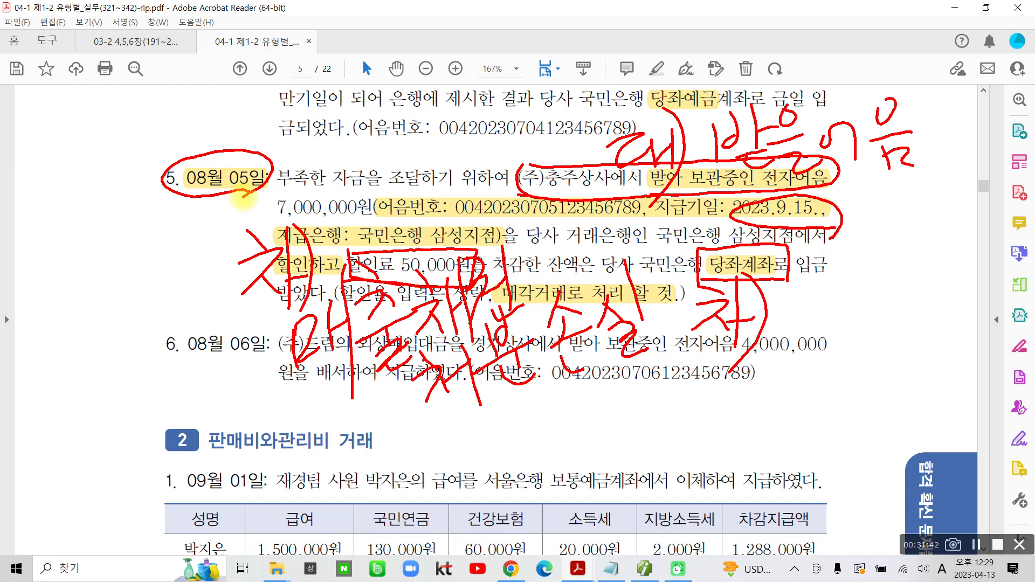
{"action": "left_click_drag", "start_coordinate": [307, 416], "coordinate": [531, 317]}
{"action": "left_click_drag", "start_coordinate": [433, 440], "coordinate": [678, 351]}
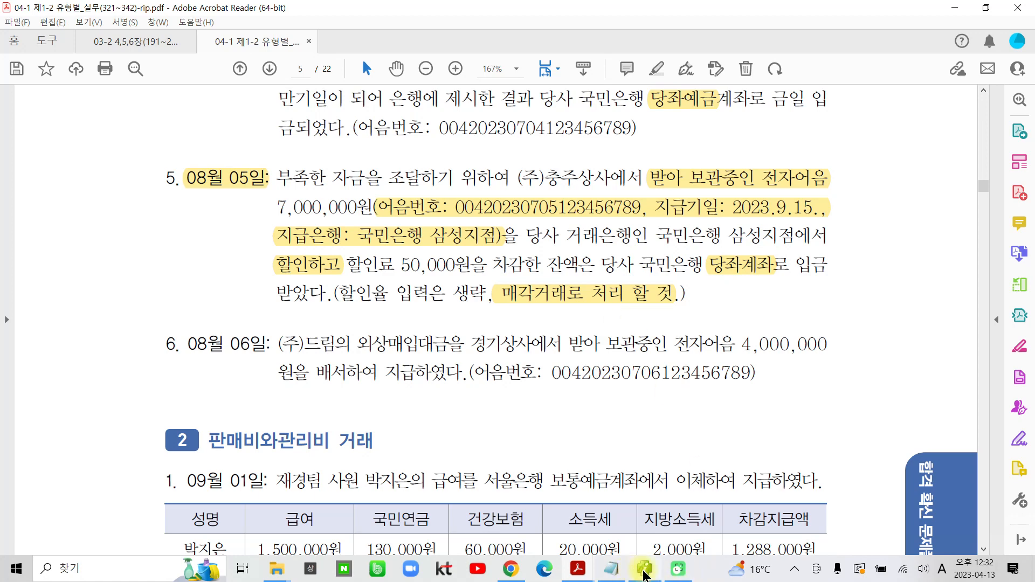
Switch to the accounting program's 일반전표입력 screen and set the voucher date to August 05
{"action": "left_click", "coordinate": [645, 569]}
{"action": "left_click", "coordinate": [194, 102]}
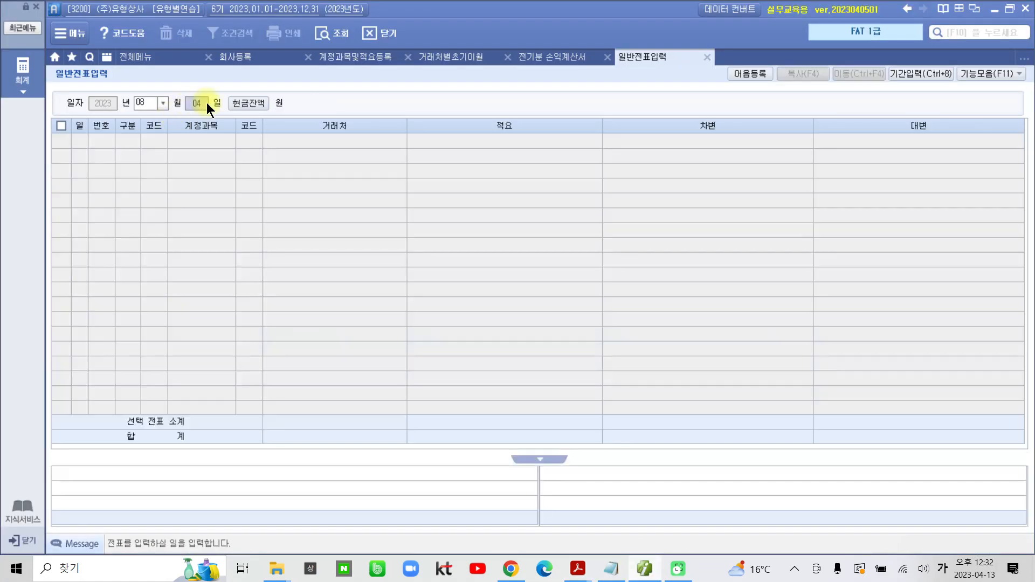
{"action": "type", "text": "5"}
{"action": "key", "text": "Return"}
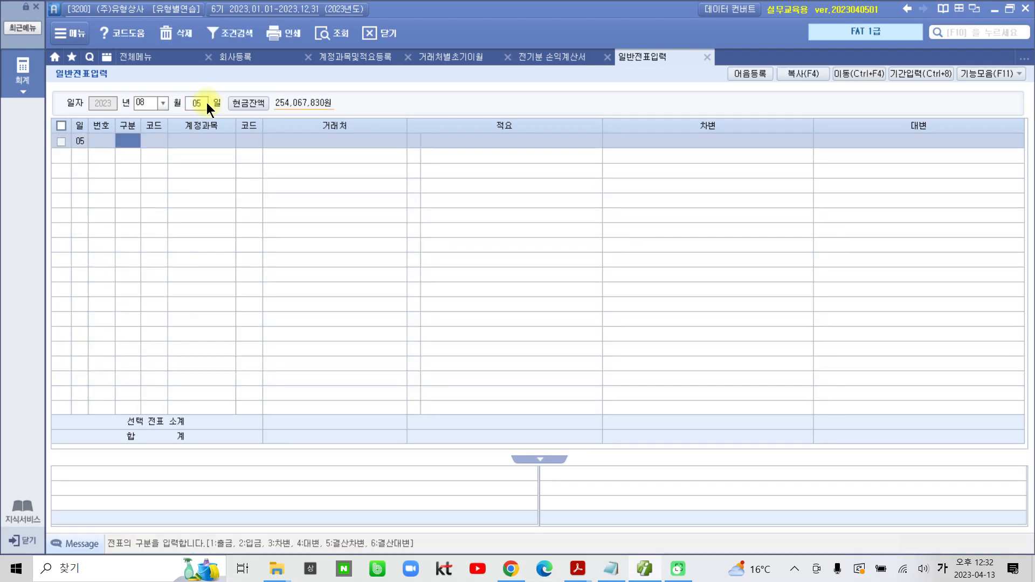
Enter a 대변 line for account 110 받을어음 with 거래처 (주)충주상사 and amount 7,000,000
{"action": "type", "text": "4"}
{"action": "key", "text": "Return"}
{"action": "type", "text": "110"}
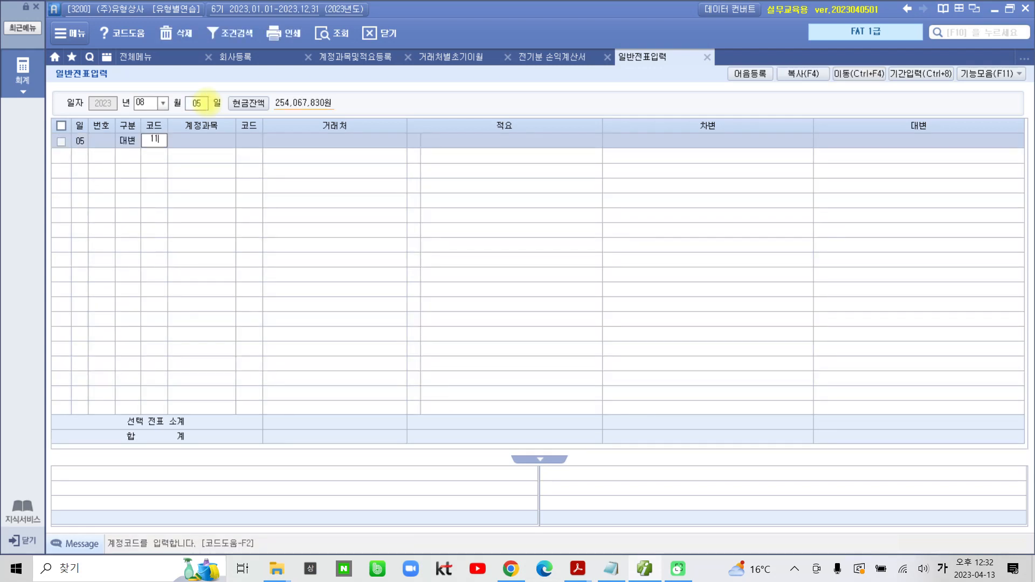
{"action": "key", "text": "Return"}
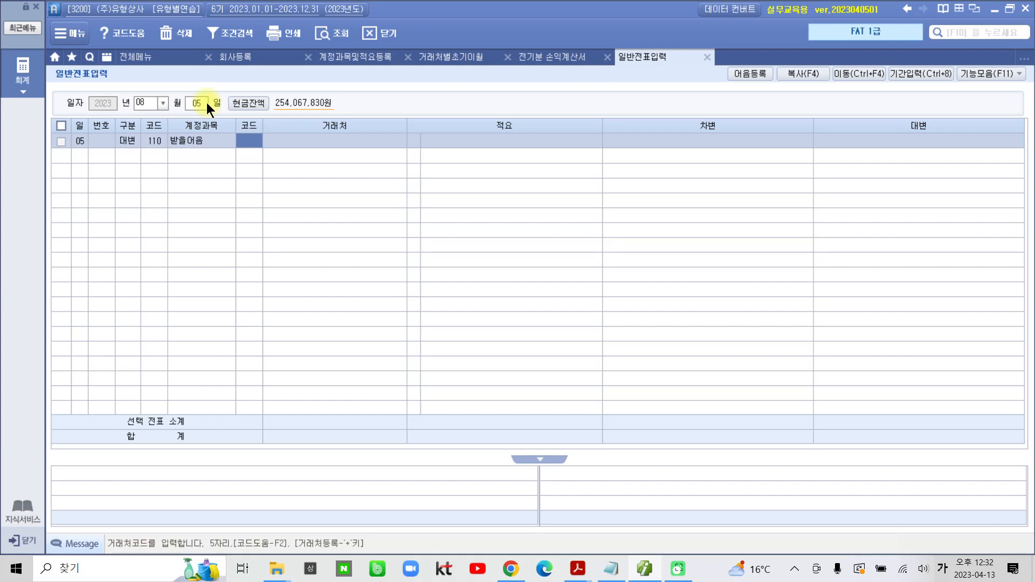
{"action": "type", "text": "충남"}
{"action": "key", "text": "Return"}
{"action": "key", "text": "Return"}
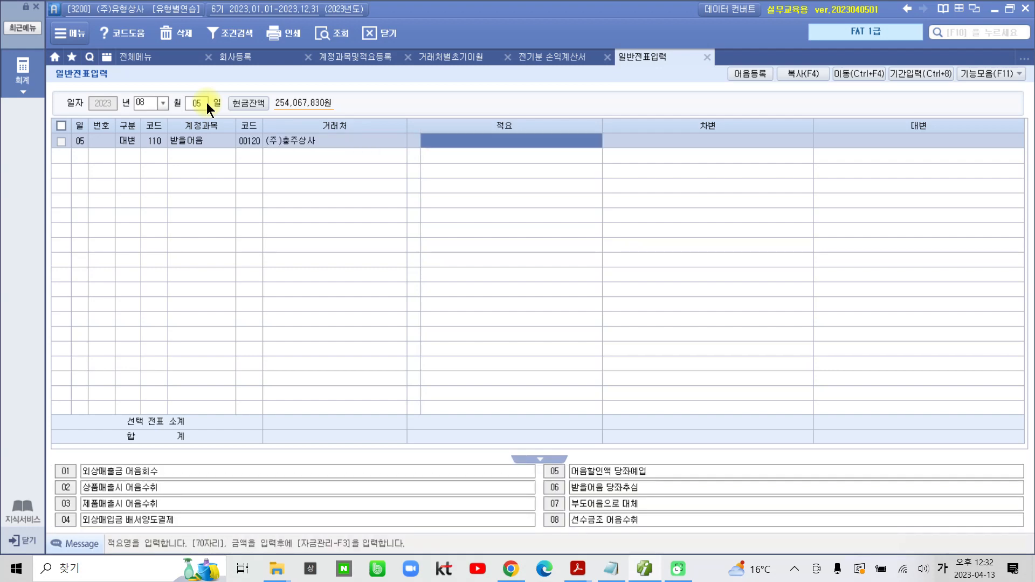
{"action": "key", "text": "Return"}
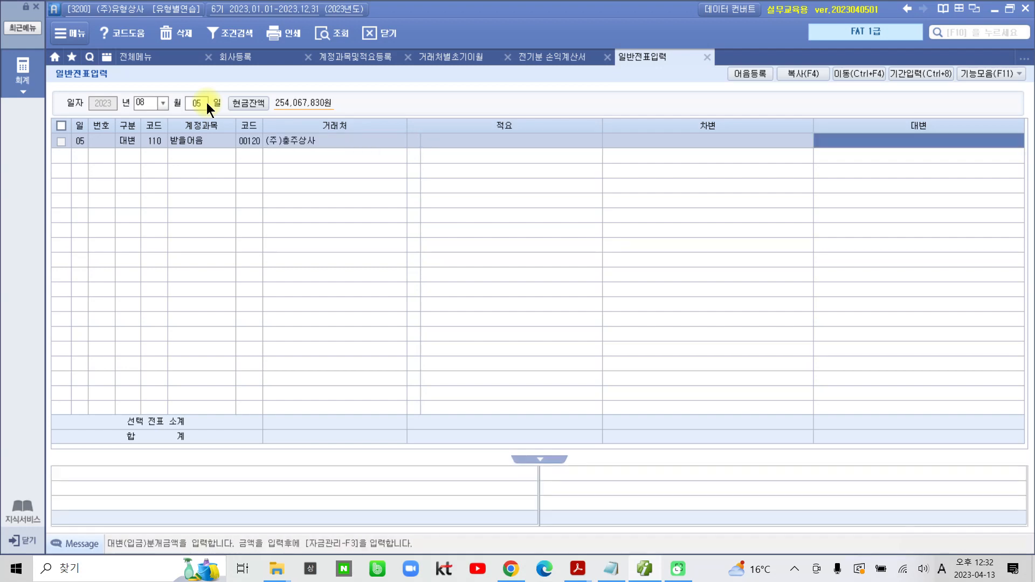
{"action": "type", "text": "7000000"}
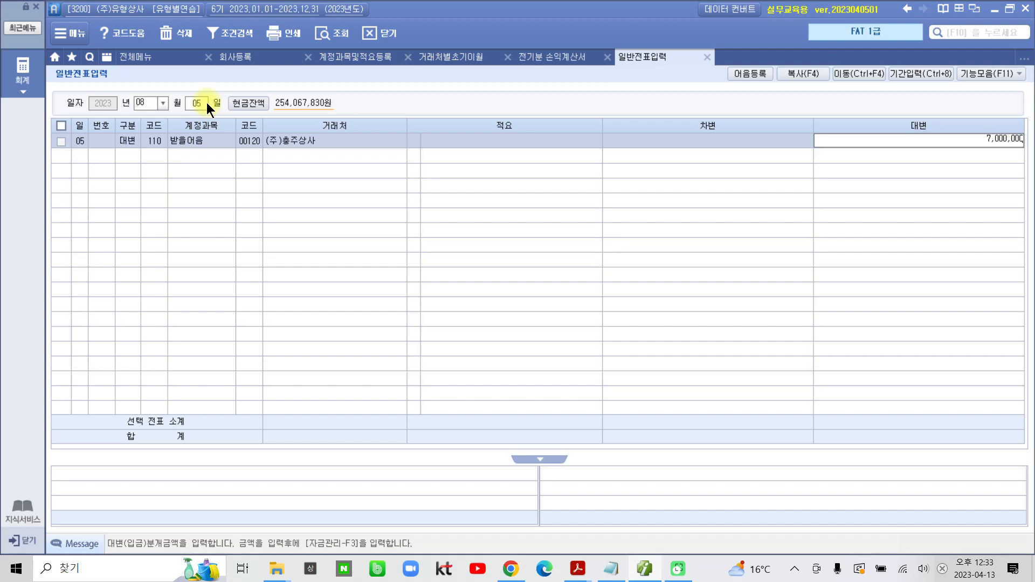
{"action": "key", "text": "Return"}
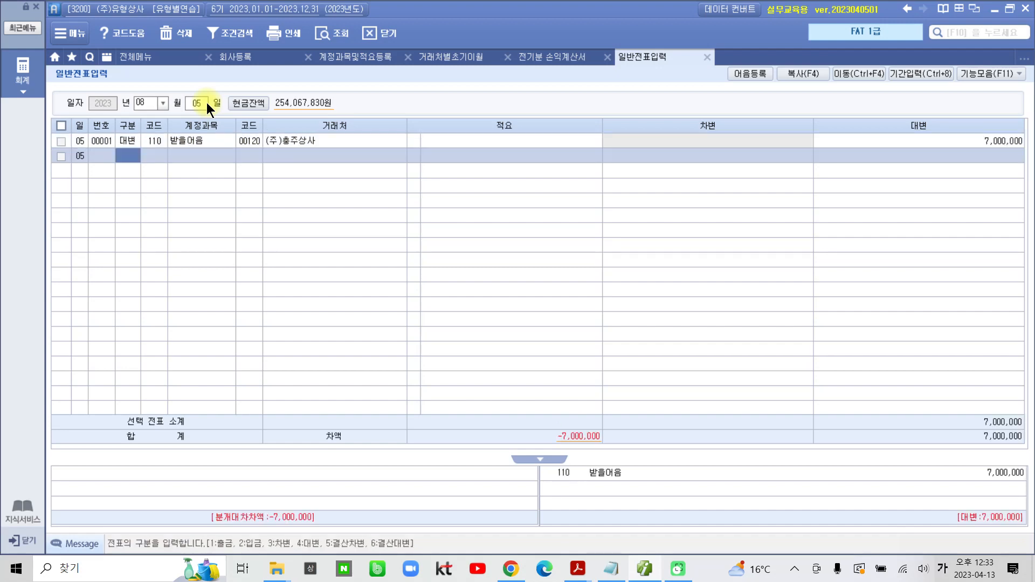
Enter a 차변 line for account 102 당좌예금 with 거래처 국민은행 and amount 6,950,000
{"action": "type", "text": "3"}
{"action": "type", "text": "102"}
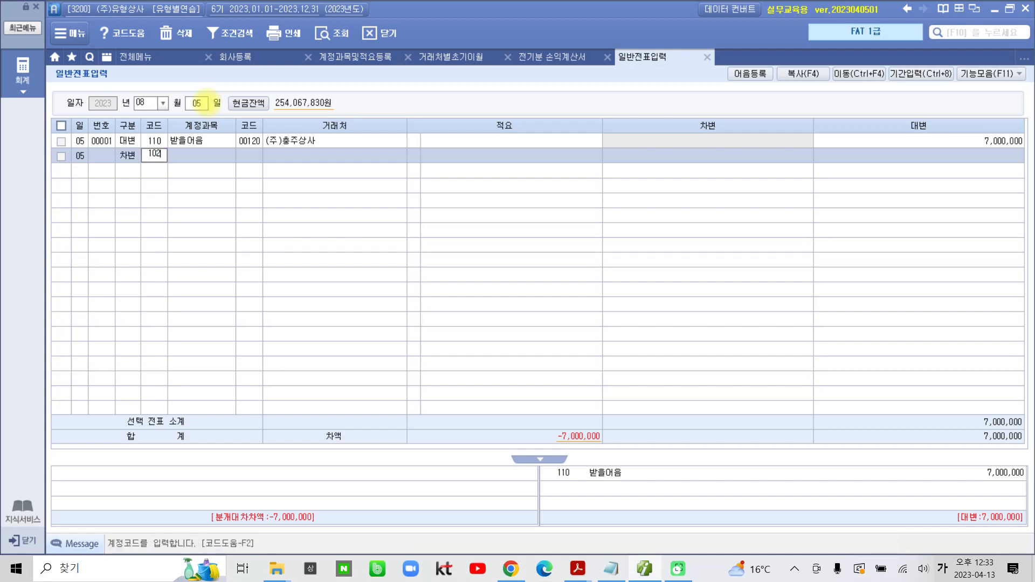
{"action": "key", "text": "Return"}
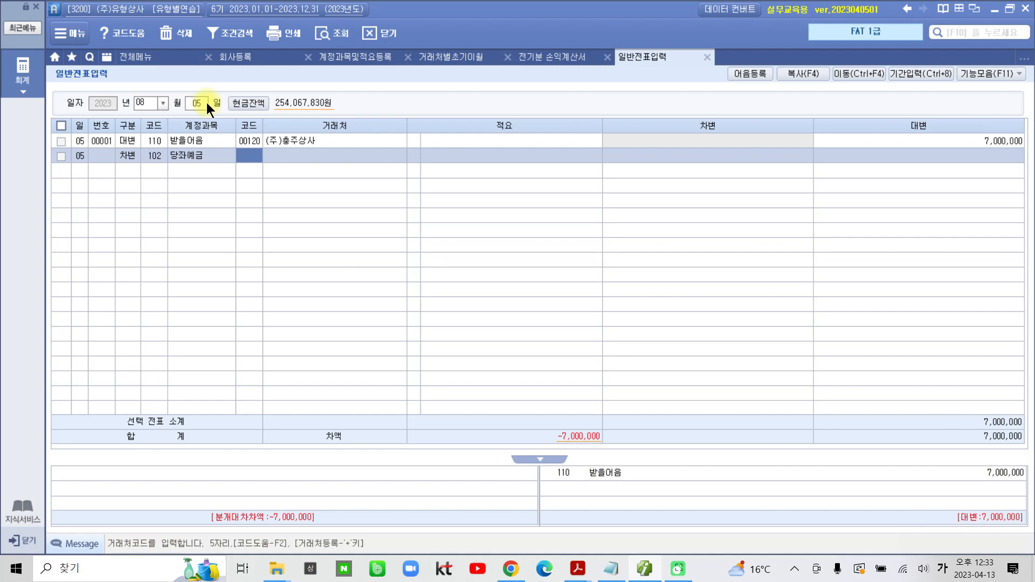
{"action": "type", "text": "국민"}
{"action": "key", "text": "Return"}
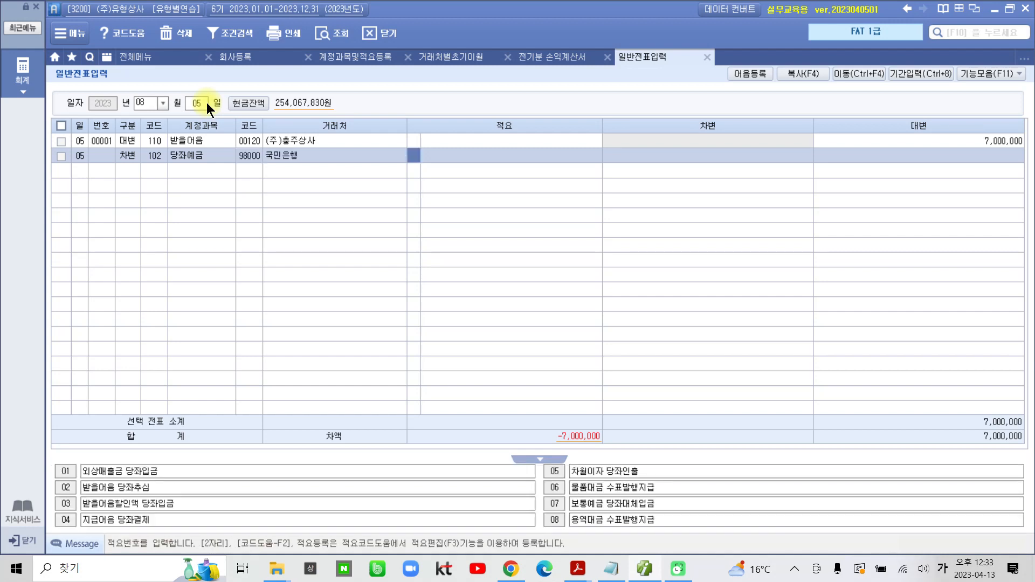
{"action": "key", "text": "Return"}
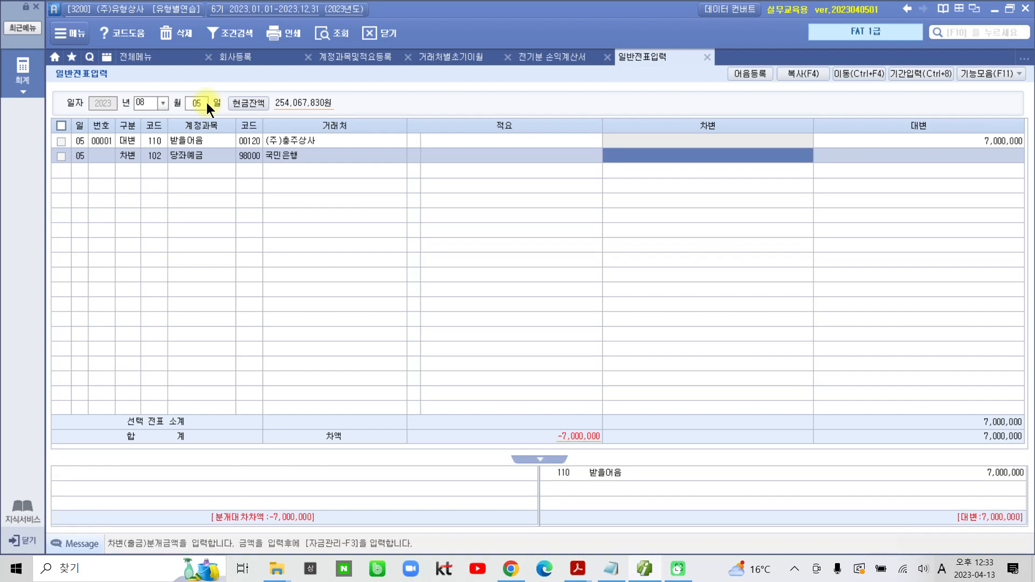
{"action": "type", "text": "6"}
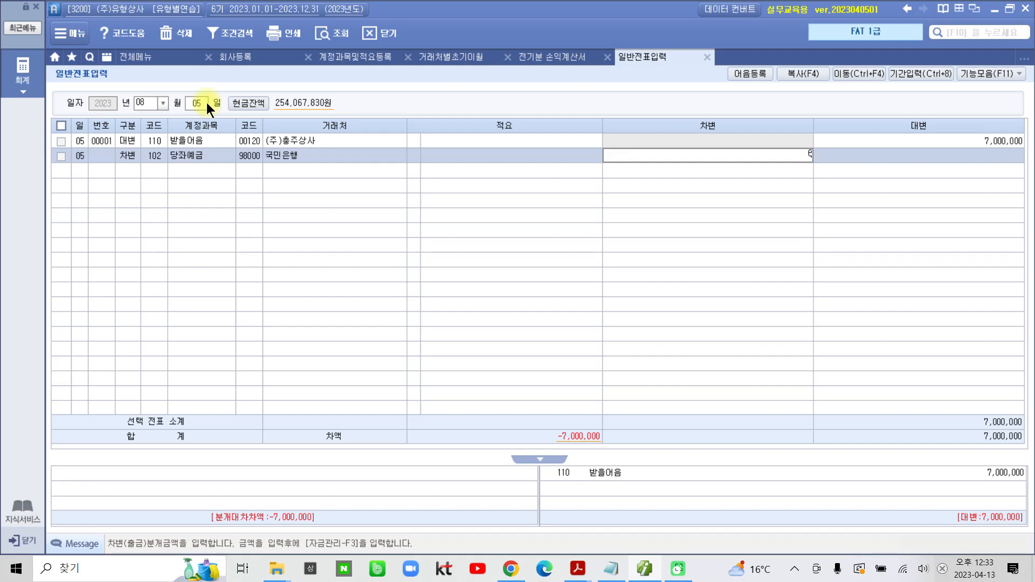
{"action": "type", "text": "550,000"}
{"action": "key", "text": "Return"}
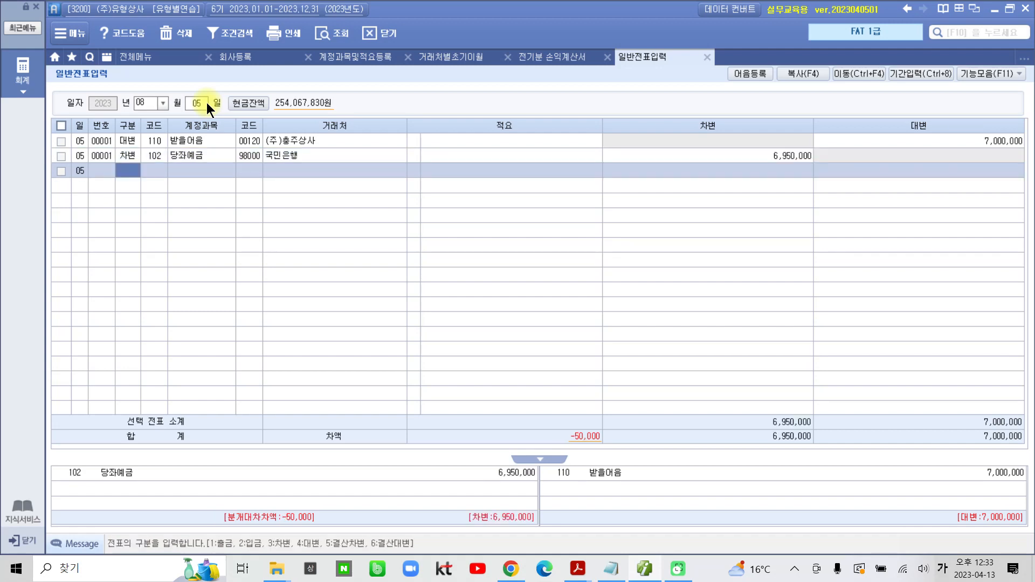
Start another 차변 line, search the accounts for 매출 and choose 936 매출채권처분손실
{"action": "type", "text": "3매출"}
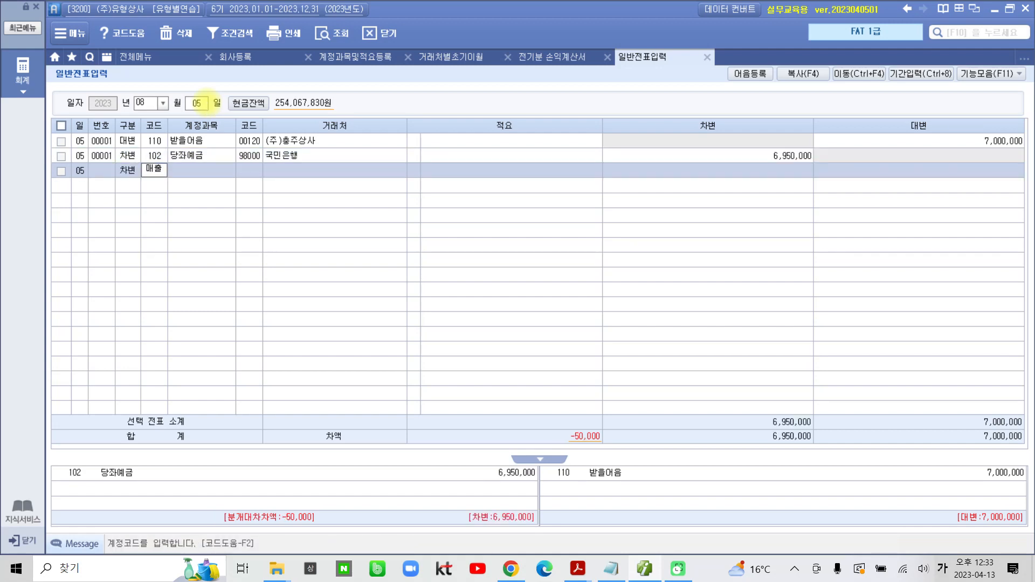
{"action": "key", "text": "Return"}
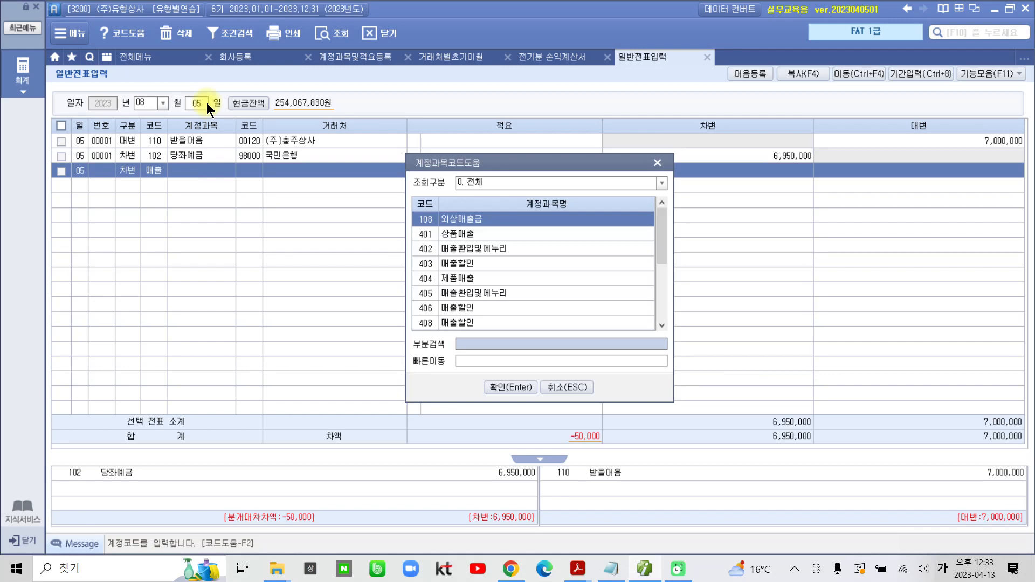
{"action": "key", "text": "Down"}
{"action": "key", "text": "Down"}
{"action": "key", "text": "Down"}
{"action": "key", "text": "Down"}
{"action": "key", "text": "Down"}
{"action": "key", "text": "Down"}
{"action": "key", "text": "Down"}
{"action": "key", "text": "Down"}
{"action": "key", "text": "Down"}
{"action": "key", "text": "Down"}
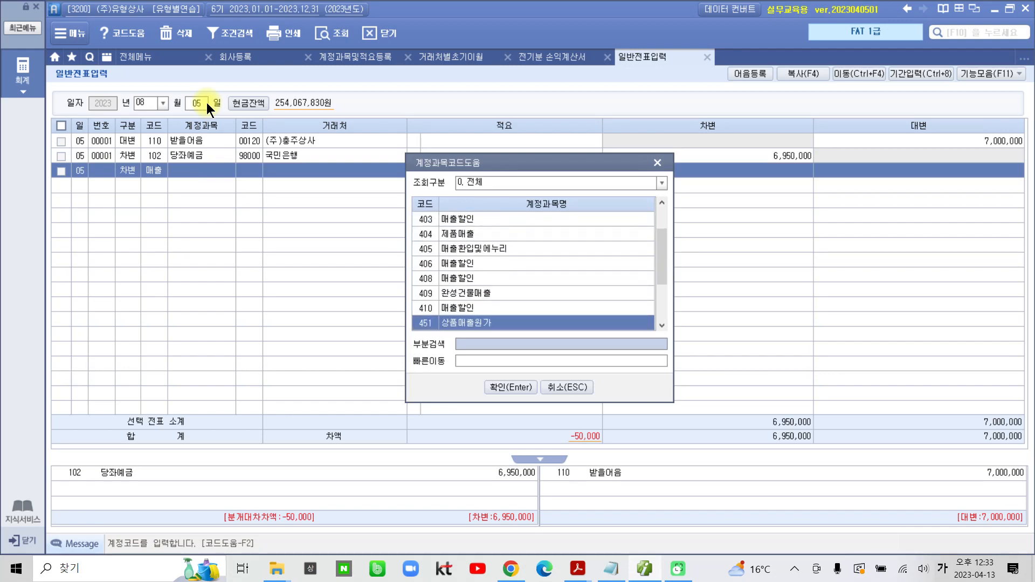
{"action": "key", "text": "Down"}
{"action": "key", "text": "Down"}
{"action": "key", "text": "Down"}
{"action": "key", "text": "Down"}
{"action": "key", "text": "Down"}
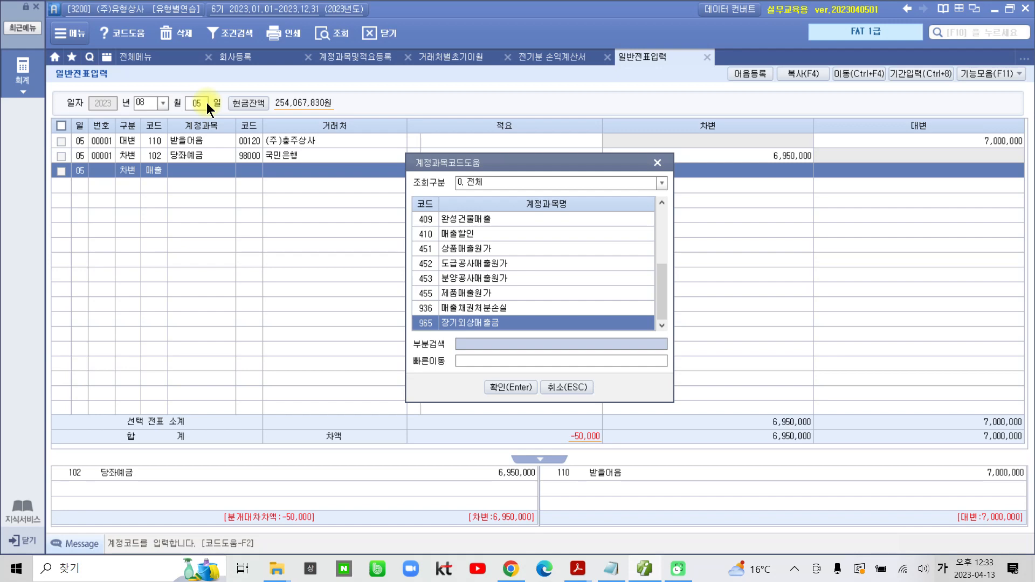
{"action": "key", "text": "Up"}
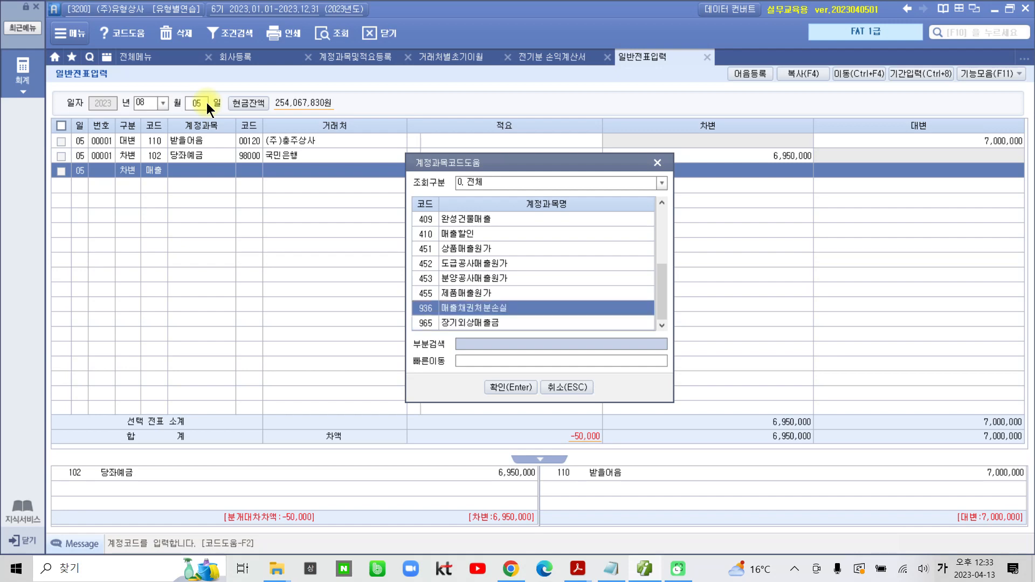
{"action": "key", "text": "Return"}
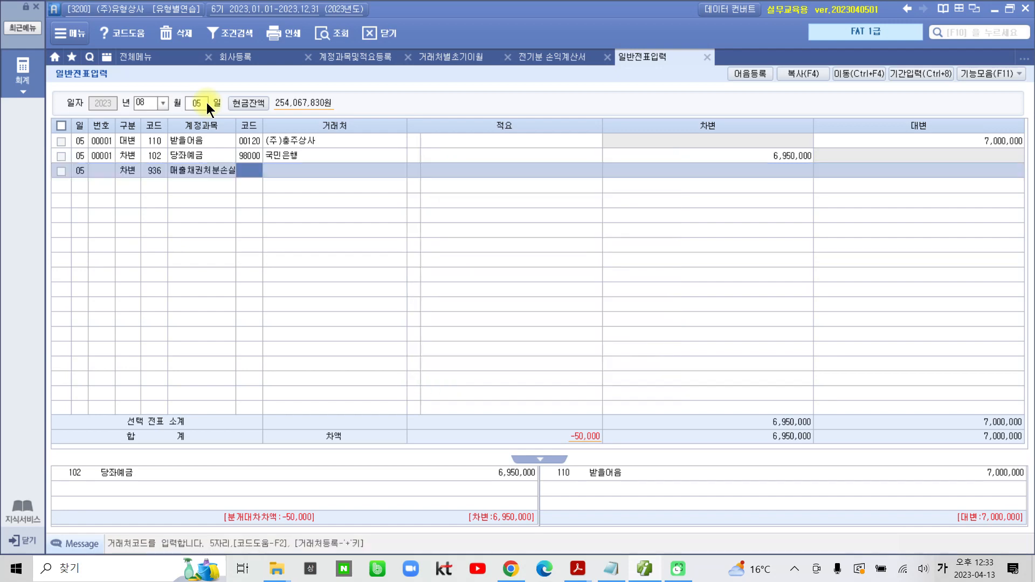
Leave 거래처 and 적요 blank on the 매출채권처분손실 line and enter 50,000 as its 차변 amount
{"action": "key", "text": "Return"}
{"action": "key", "text": "Return"}
{"action": "key", "text": "Return"}
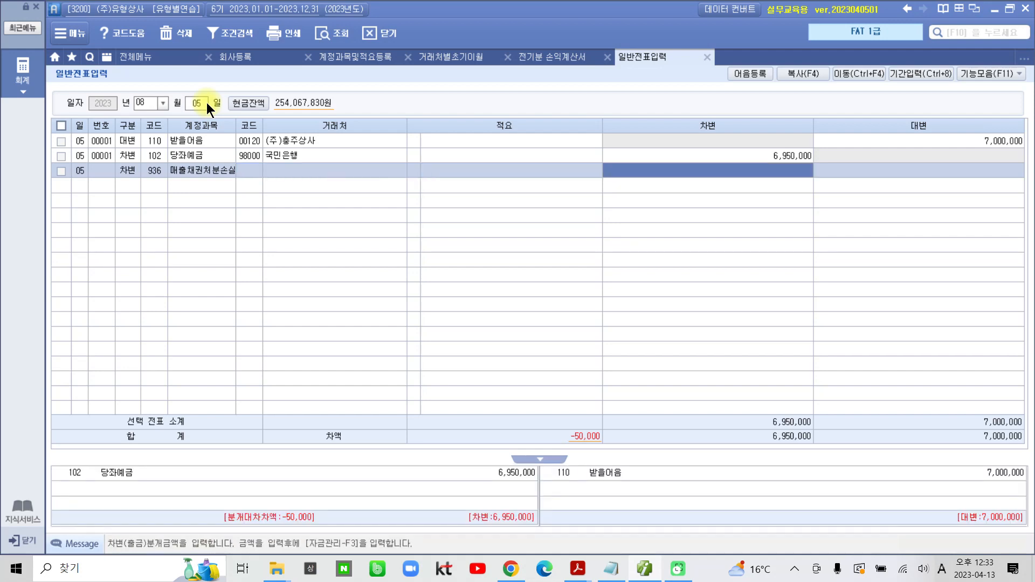
{"action": "type", "text": "500000"}
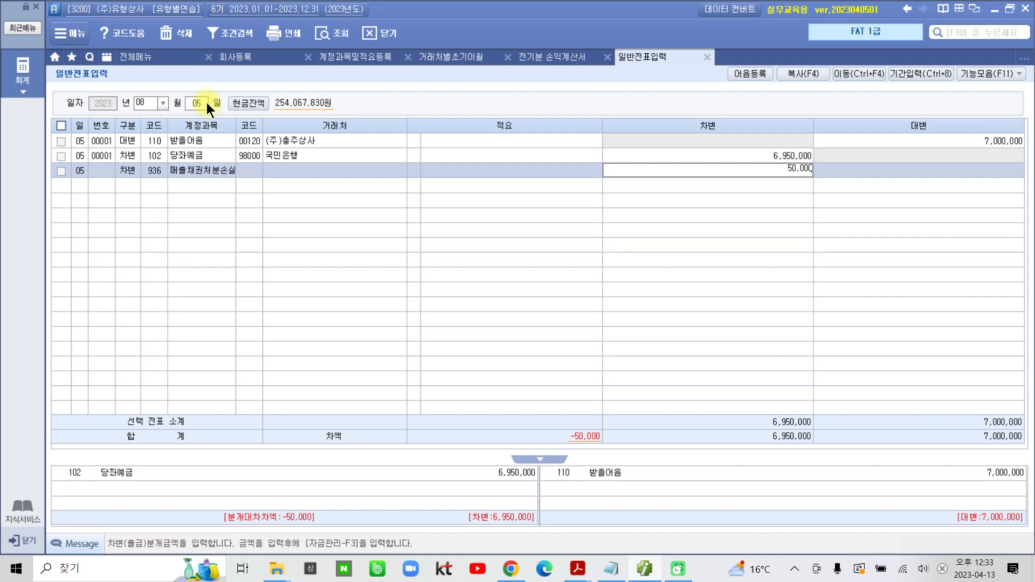
{"action": "key", "text": "Return"}
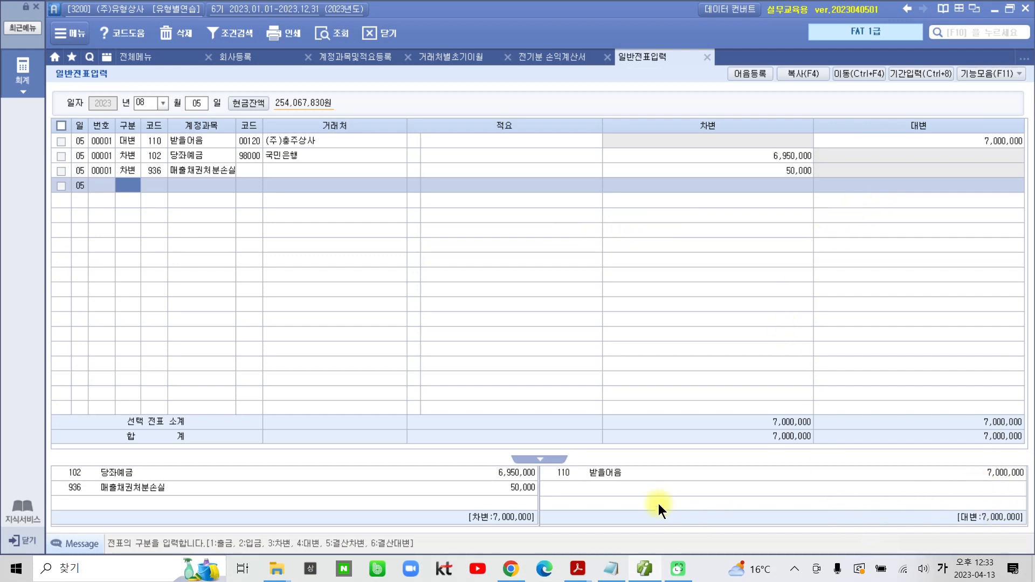
Circle the 받을어음, 당좌예금 and 매출채권처분손실 entries in the journal summary in blue, then clear the marks
{"action": "mouse_move", "coordinate": [577, 447]}
{"action": "left_mouse_down"}
{"action": "mouse_move", "coordinate": [825, 481]}
{"action": "mouse_move", "coordinate": [890, 422]}
{"action": "mouse_move", "coordinate": [628, 462]}
{"action": "left_mouse_up"}
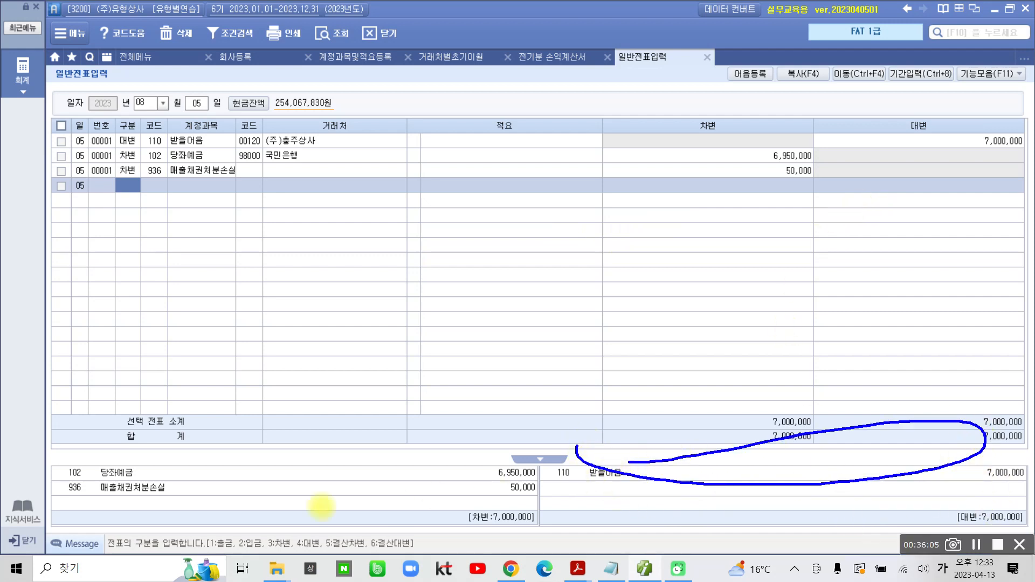
{"action": "mouse_move", "coordinate": [58, 457]}
{"action": "left_mouse_down"}
{"action": "mouse_move", "coordinate": [46, 474]}
{"action": "mouse_move", "coordinate": [76, 487]}
{"action": "mouse_move", "coordinate": [138, 479]}
{"action": "mouse_move", "coordinate": [50, 460]}
{"action": "mouse_move", "coordinate": [63, 482]}
{"action": "mouse_move", "coordinate": [51, 501]}
{"action": "mouse_move", "coordinate": [157, 505]}
{"action": "mouse_move", "coordinate": [186, 483]}
{"action": "mouse_move", "coordinate": [143, 478]}
{"action": "left_mouse_up"}
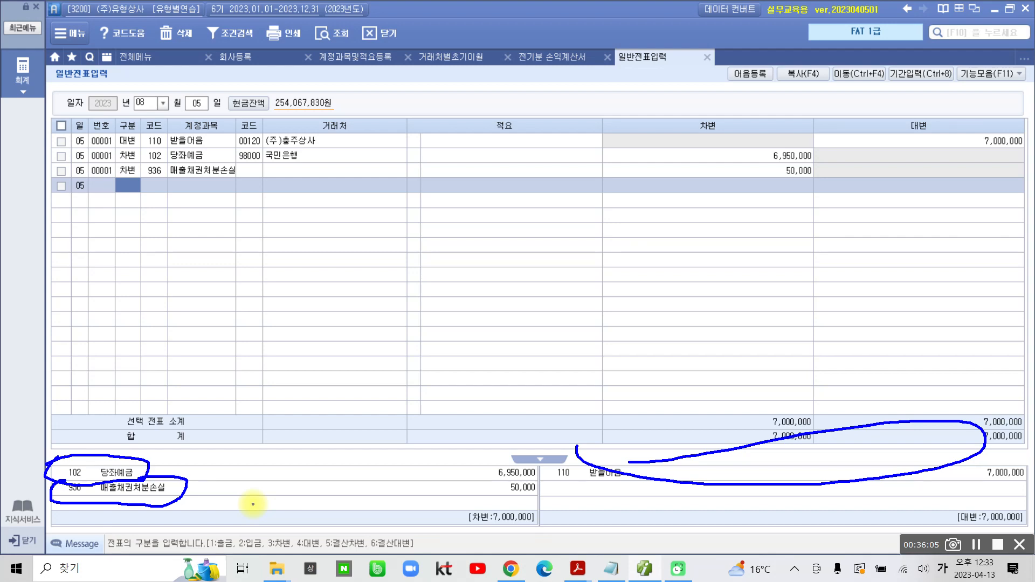
{"action": "key", "text": "Escape"}
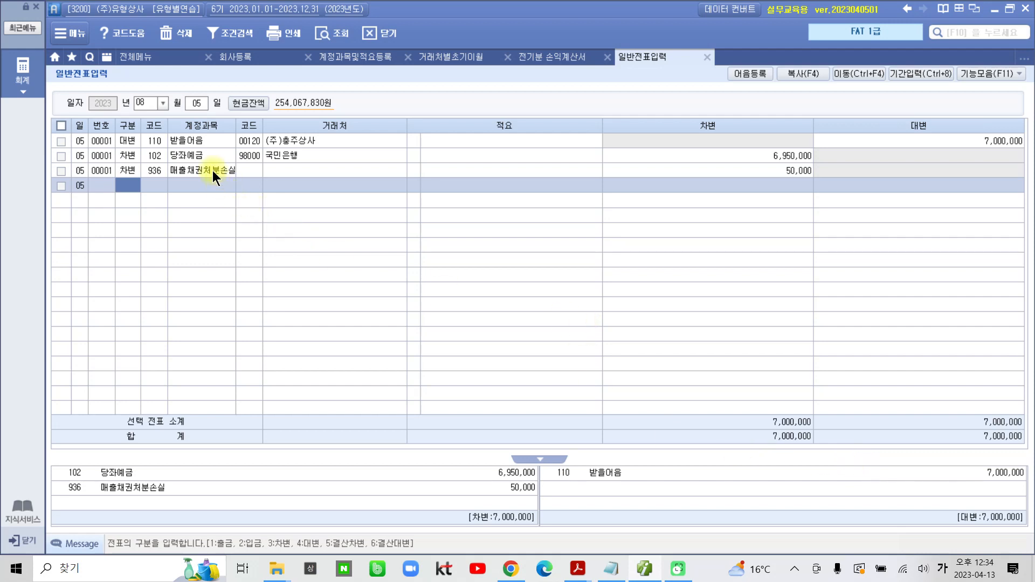
Open 받을어음 관리 for the (주)충주상사 line with 어음상태 할인(전액) and select its 7,000,000 note due 2023-09-15
{"action": "key", "text": "Up"}
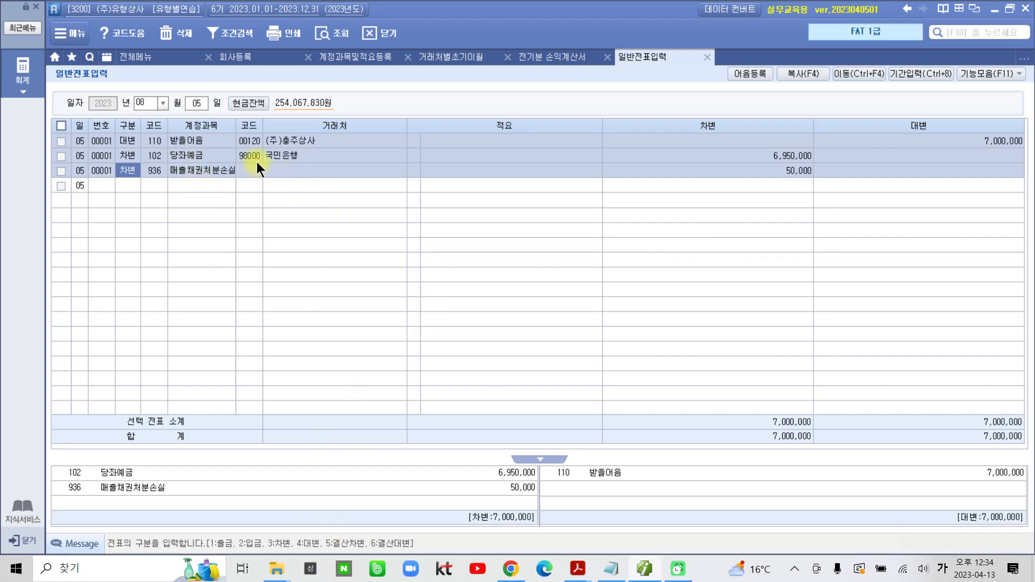
{"action": "left_click", "coordinate": [250, 144]}
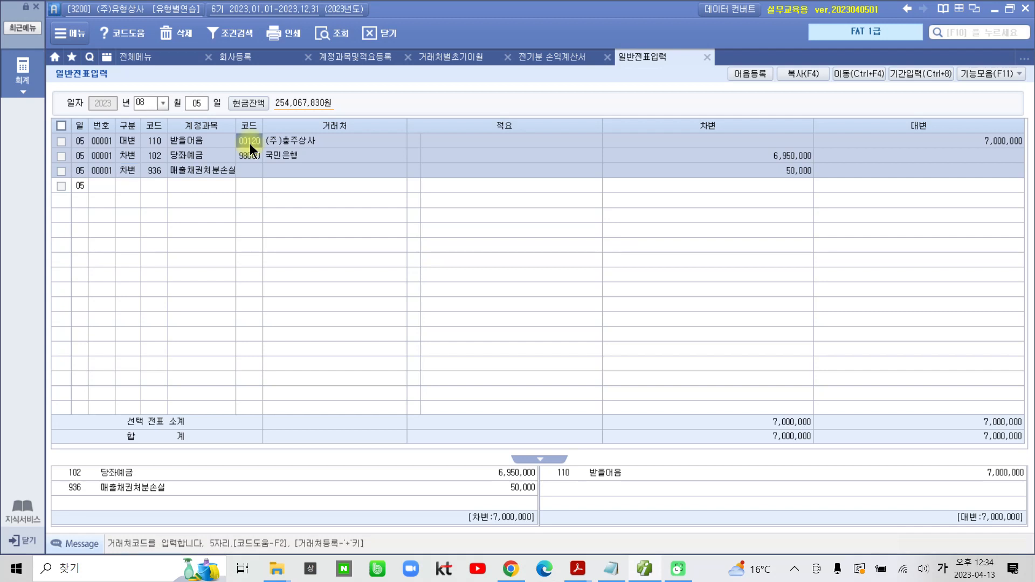
{"action": "left_click", "coordinate": [251, 157]}
{"action": "key", "text": "Return"}
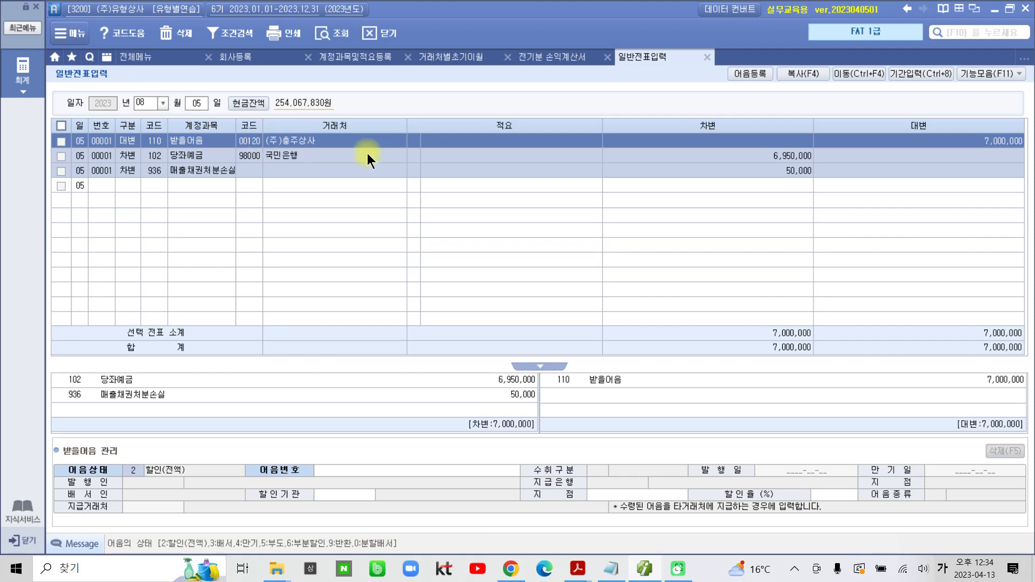
{"action": "left_click", "coordinate": [380, 467]}
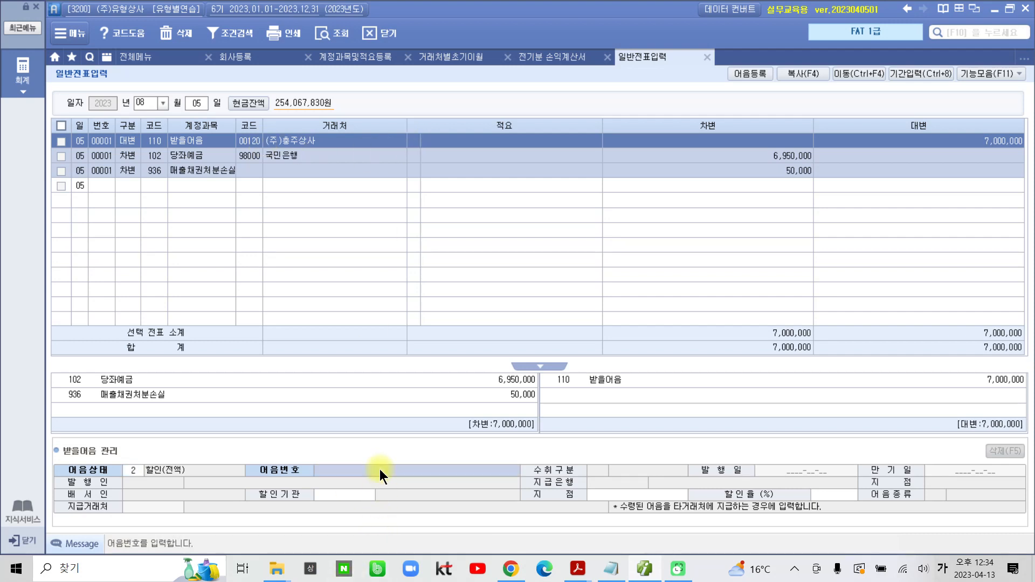
{"action": "key", "text": "F2"}
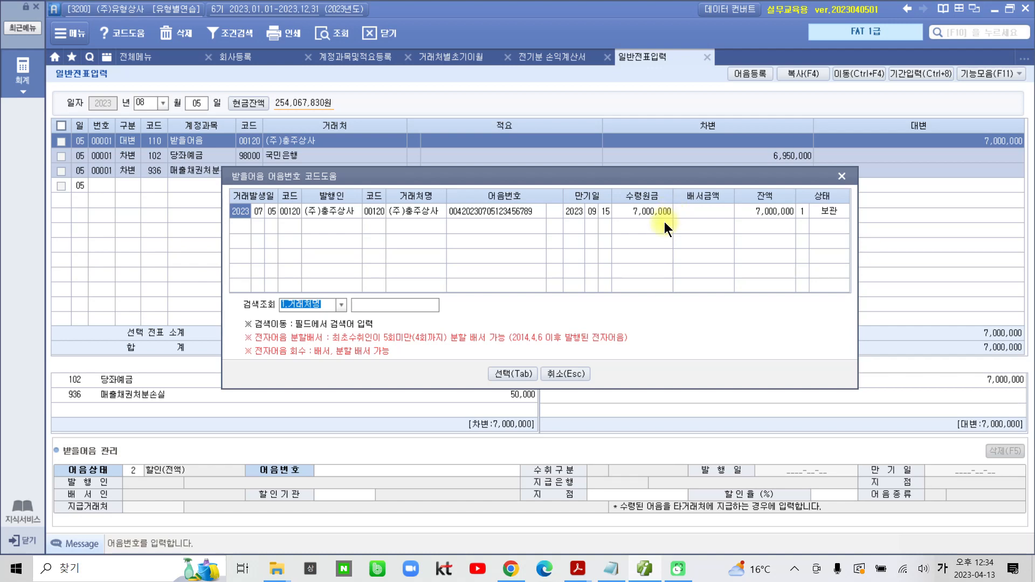
{"action": "left_click", "coordinate": [509, 373]}
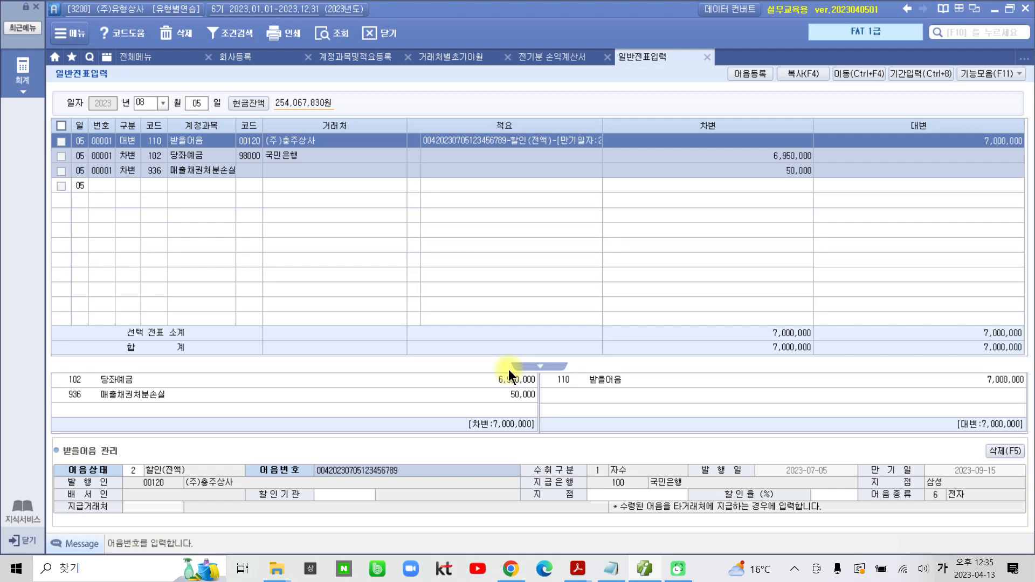
Set the discounted note's 할인기관 to 98000 국민은행 and its 지점 to 삼성지점, leaving 할인율 blank
{"action": "key", "text": "Return"}
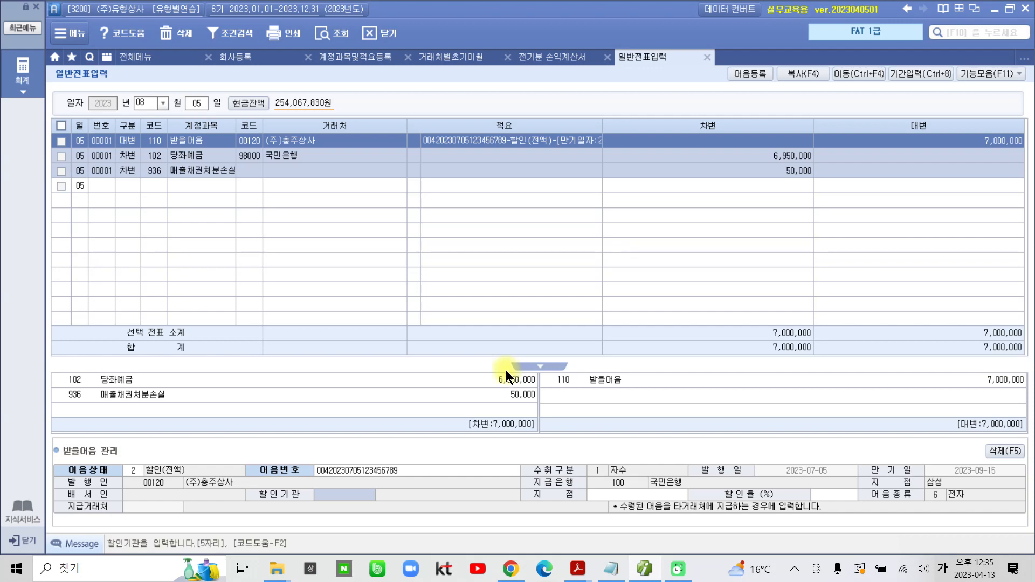
{"action": "key", "text": "F2"}
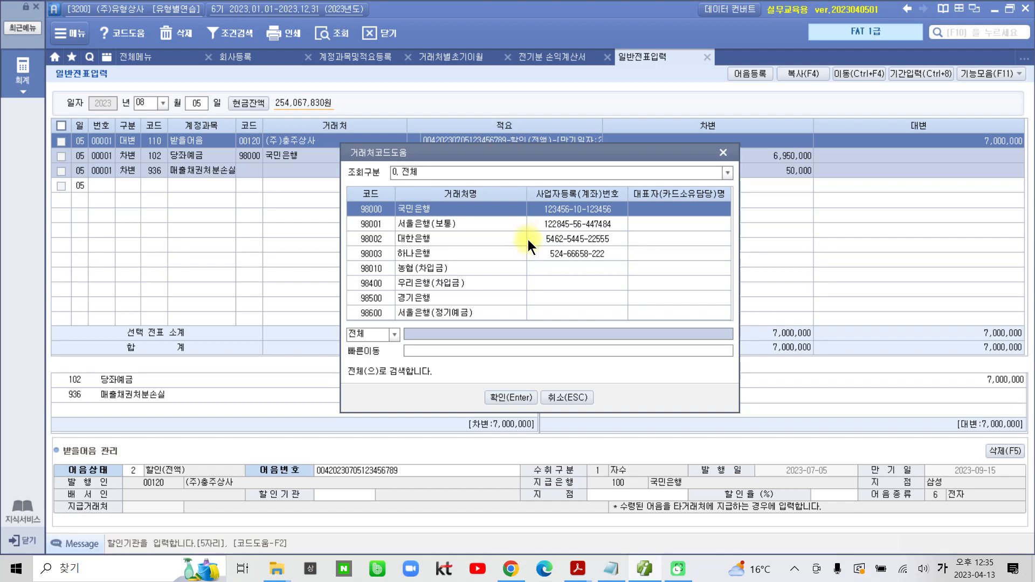
{"action": "left_click", "coordinate": [511, 397]}
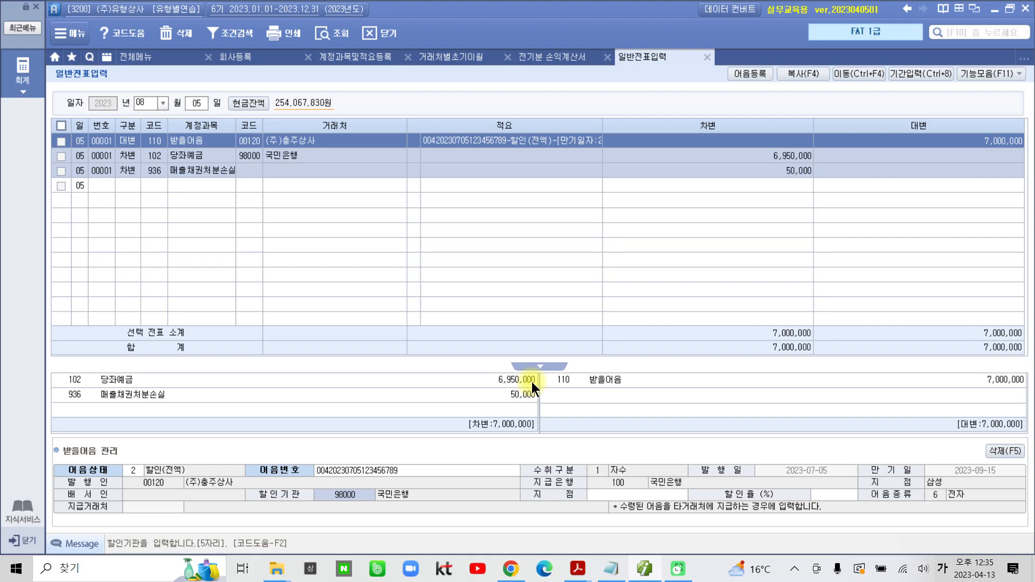
{"action": "key", "text": "Return"}
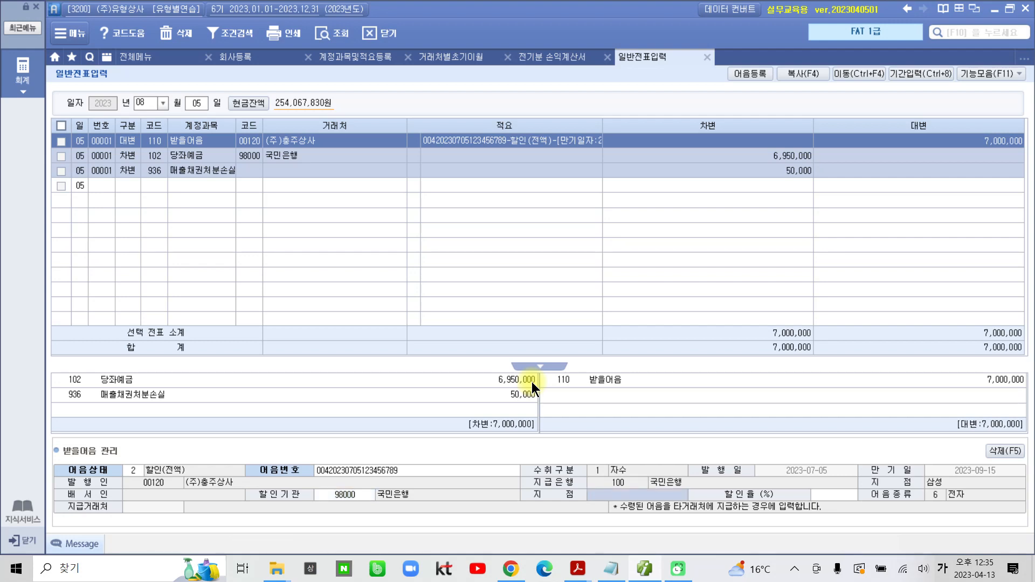
{"action": "type", "text": "삼"}
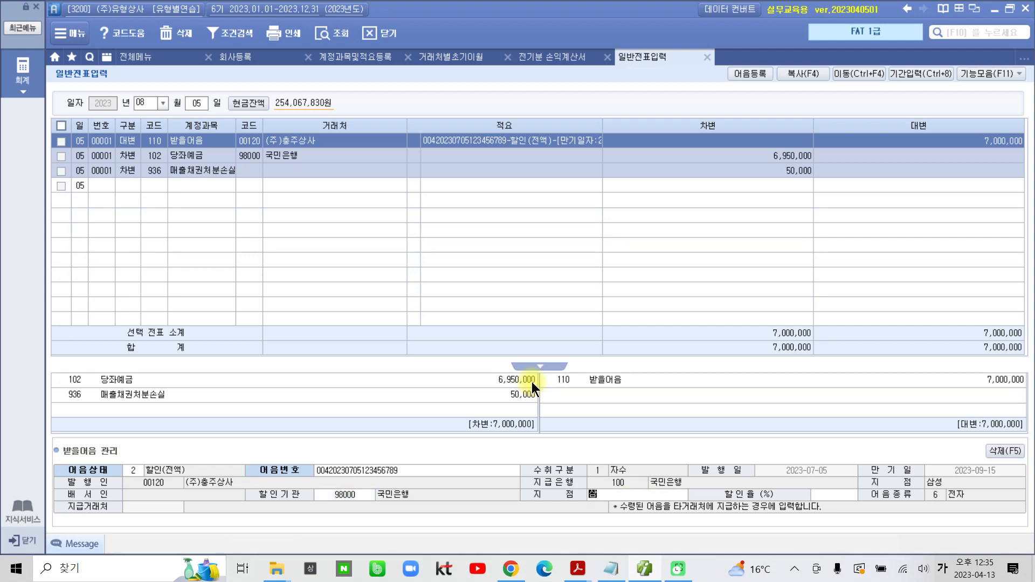
{"action": "type", "text": "성지점"}
{"action": "key", "text": "Return"}
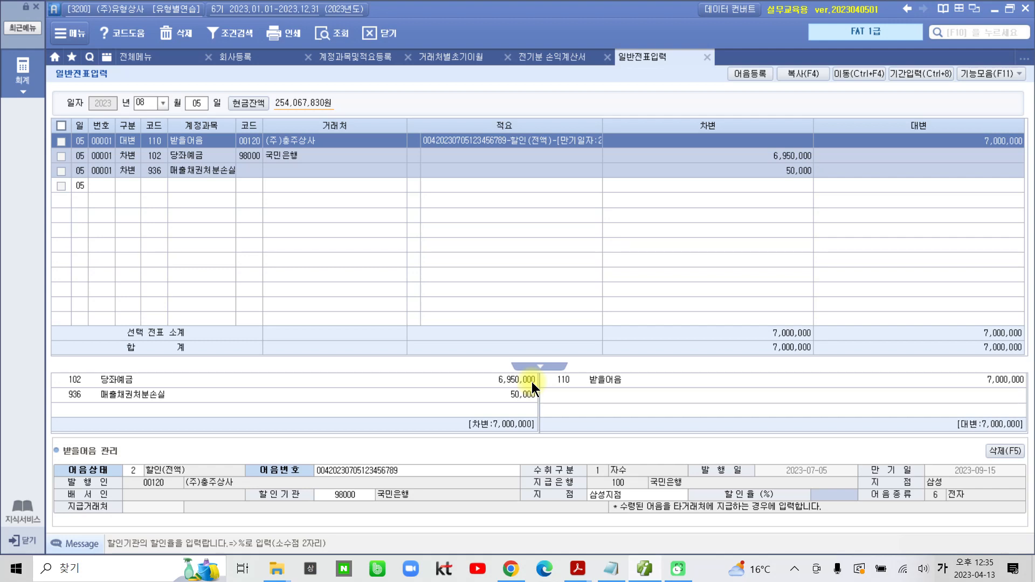
{"action": "key", "text": "Return"}
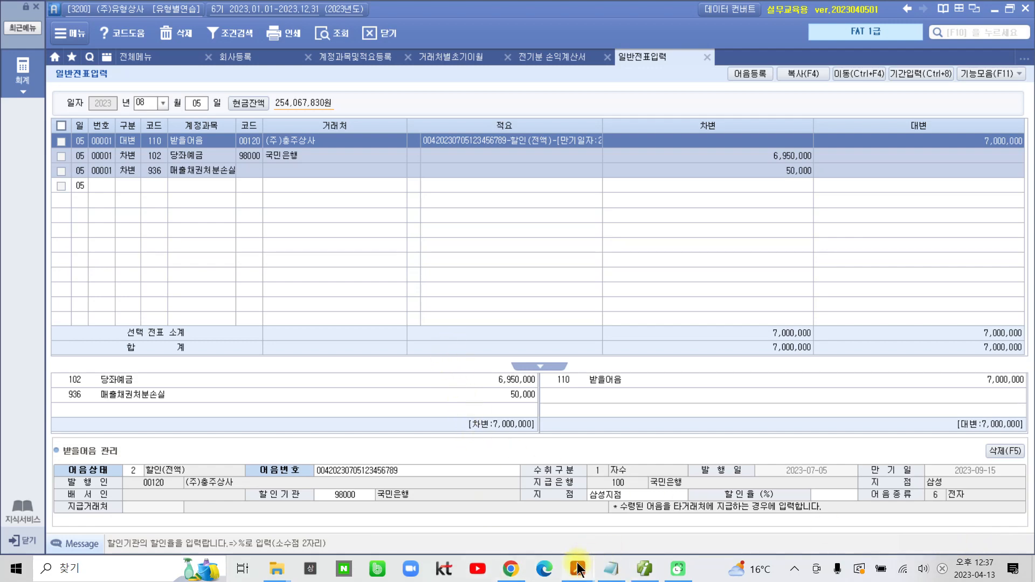
Switch to the 04-1 제1-2 유형별_실무 PDF in Acrobat Reader and highlight 08월 06일, 외상매입대금 and 받아 보관중인 전자어음 in item 6
{"action": "mouse_move", "coordinate": [577, 569]}
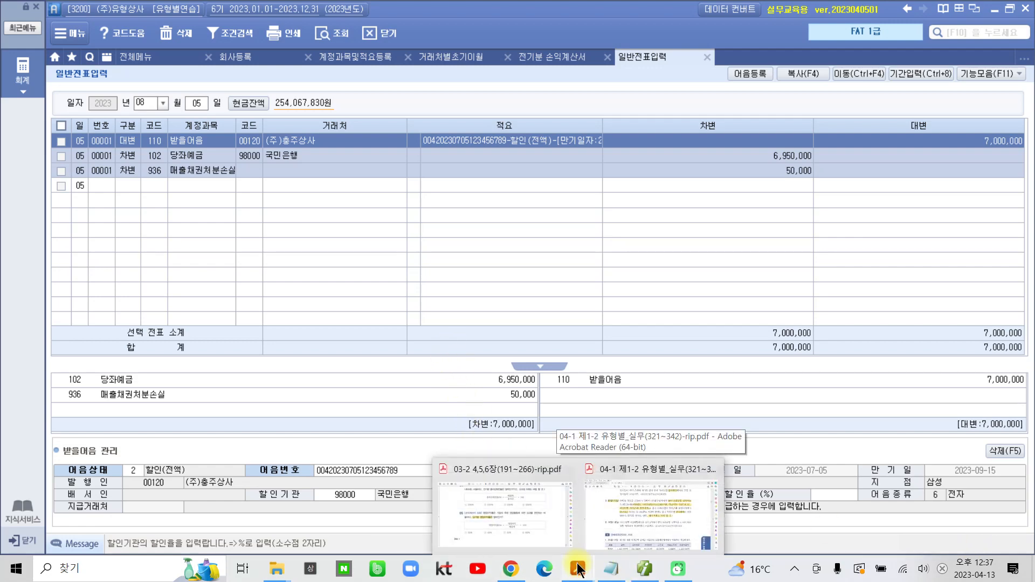
{"action": "left_click", "coordinate": [591, 519]}
{"action": "scroll", "coordinate": [392, 423], "scroll_direction": "down", "scroll_amount": 2}
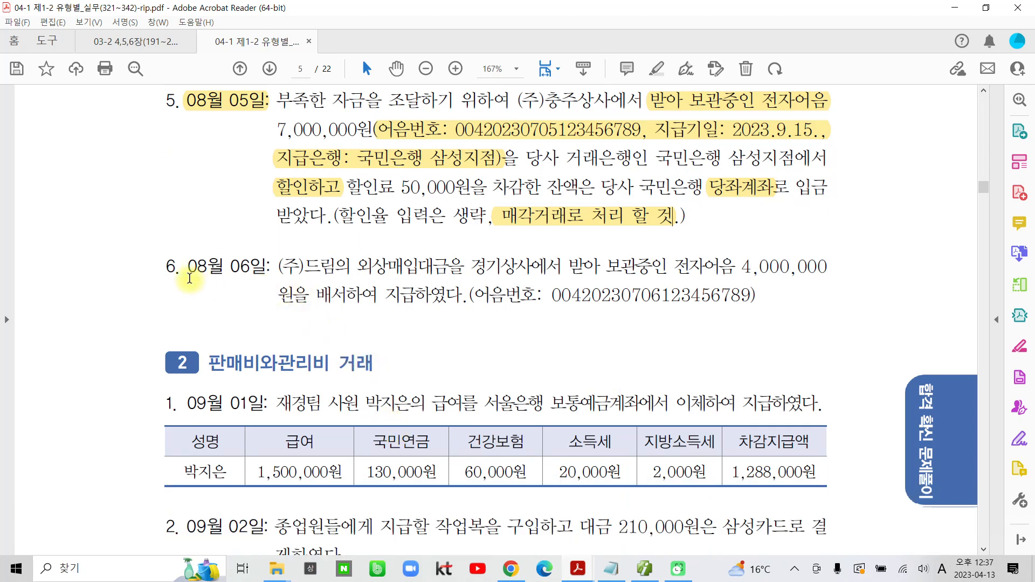
{"action": "left_click_drag", "start_coordinate": [187, 268], "coordinate": [267, 267]}
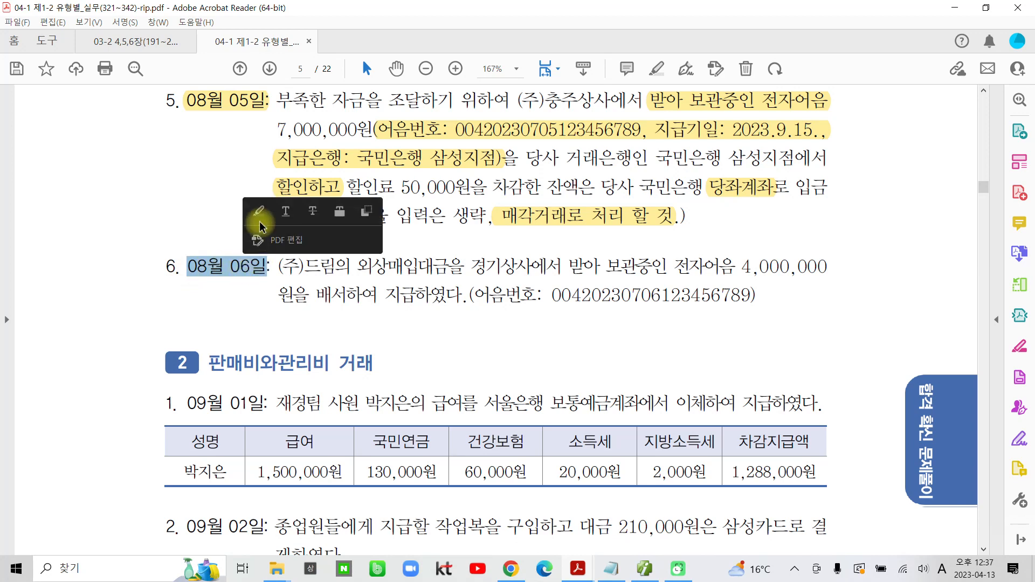
{"action": "left_click", "coordinate": [259, 215]}
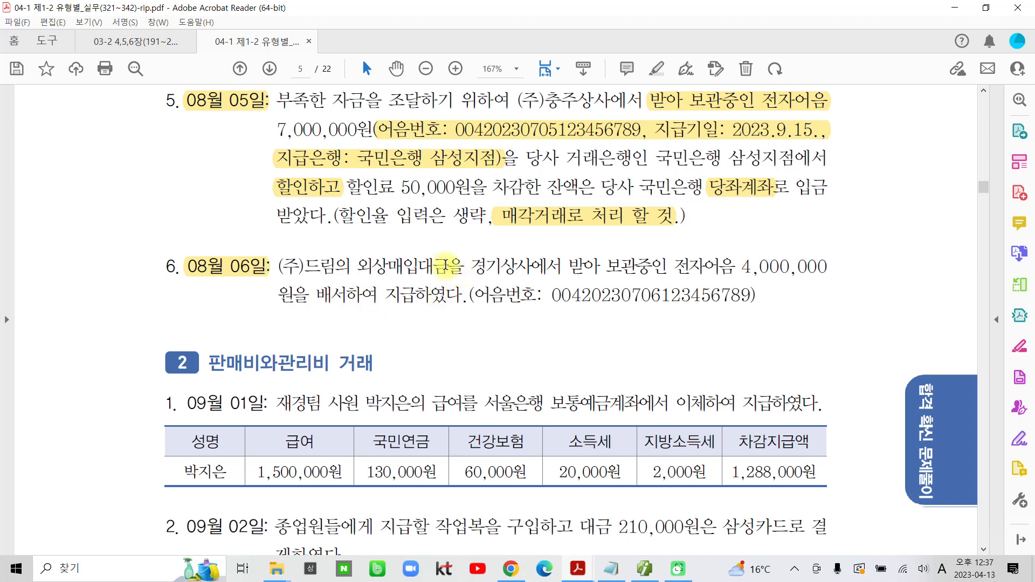
{"action": "left_click_drag", "start_coordinate": [447, 266], "coordinate": [358, 268]}
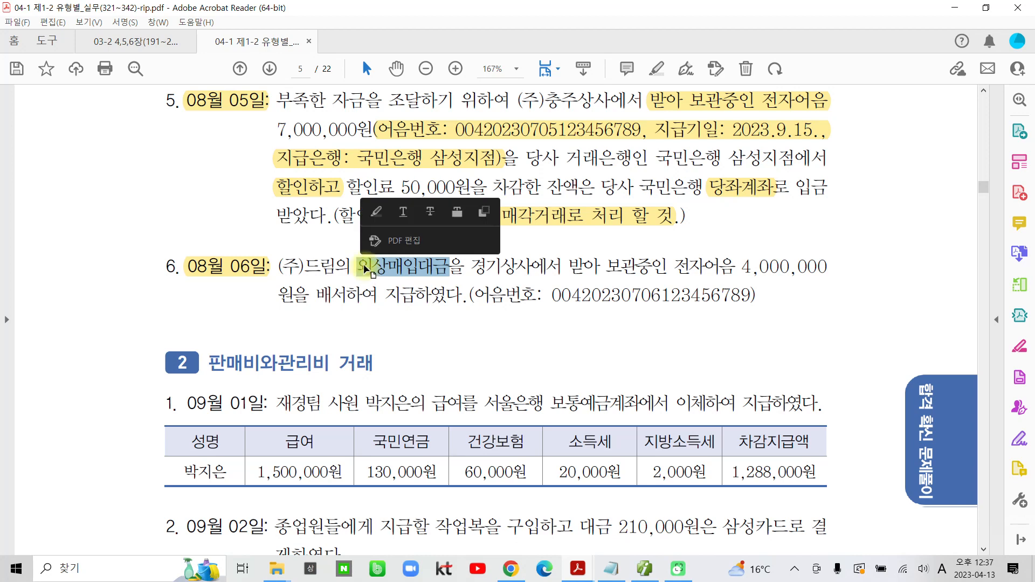
{"action": "left_click", "coordinate": [382, 215]}
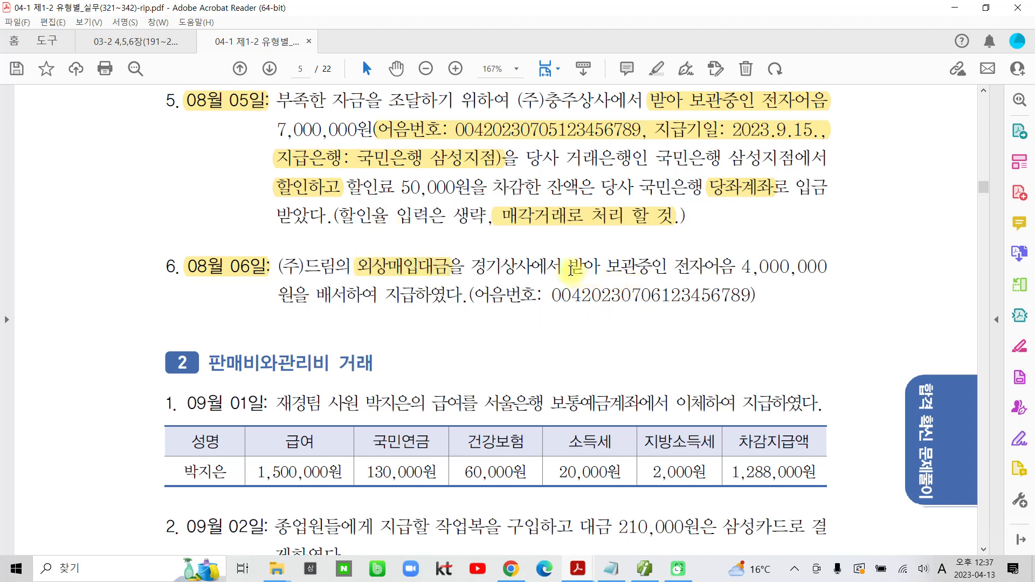
{"action": "left_click_drag", "start_coordinate": [570, 268], "coordinate": [734, 268]}
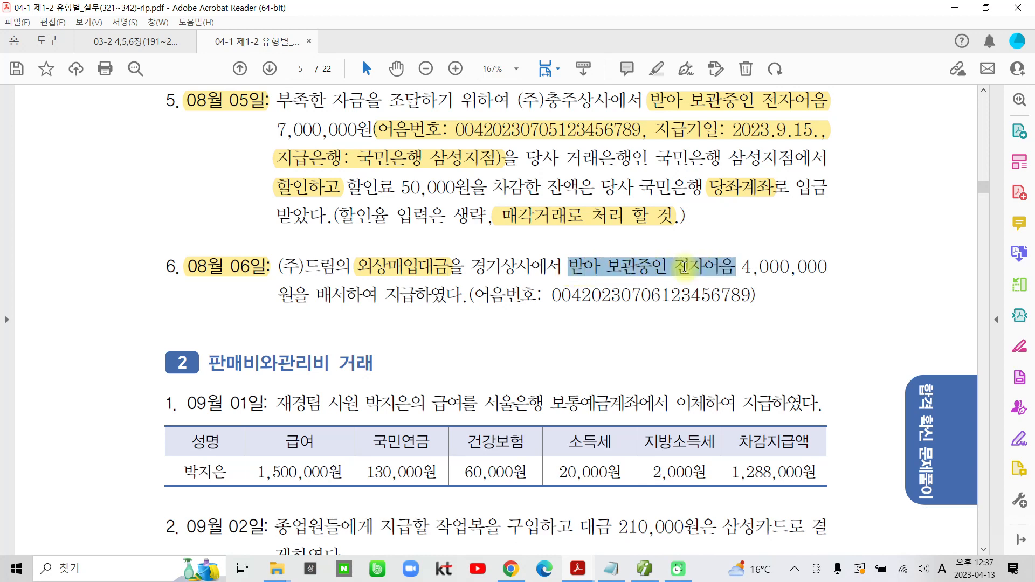
{"action": "left_click", "coordinate": [695, 214]}
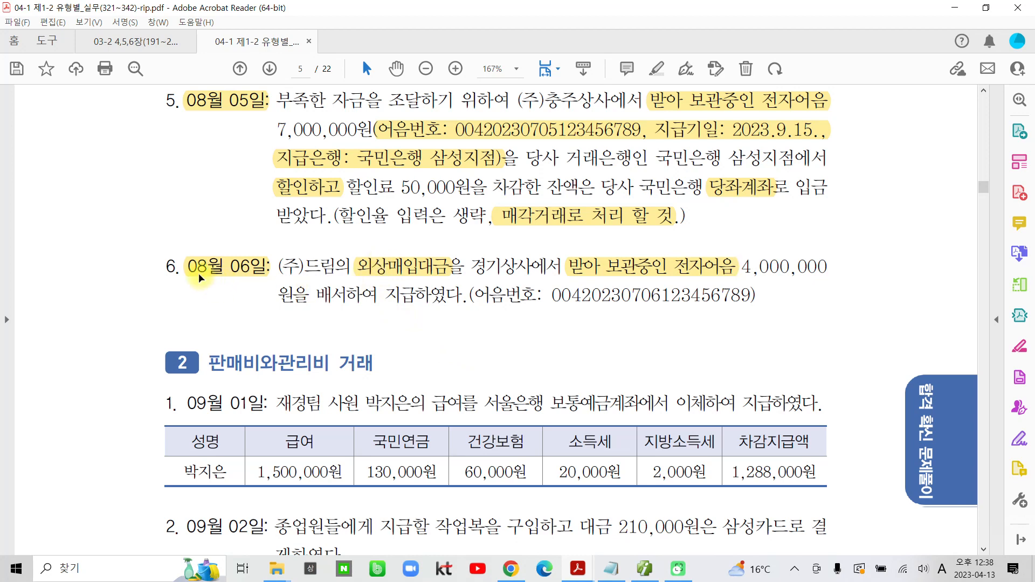
Switch back to the accounting program's 일반전표입력 and open the voucher for day 06 of month 08
{"action": "left_click", "coordinate": [645, 568]}
{"action": "left_click", "coordinate": [199, 103]}
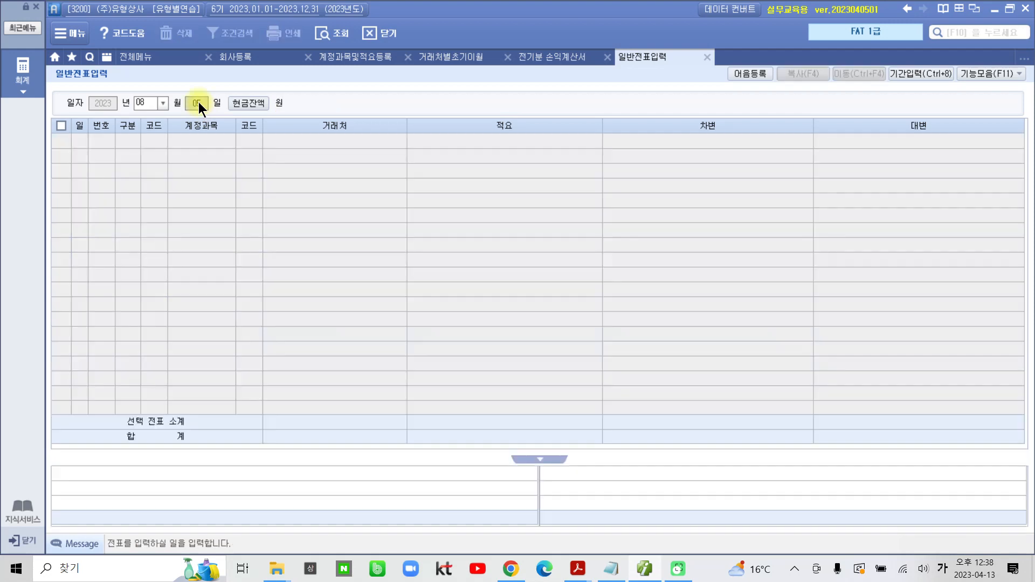
{"action": "type", "text": "06"}
{"action": "key", "text": "Return"}
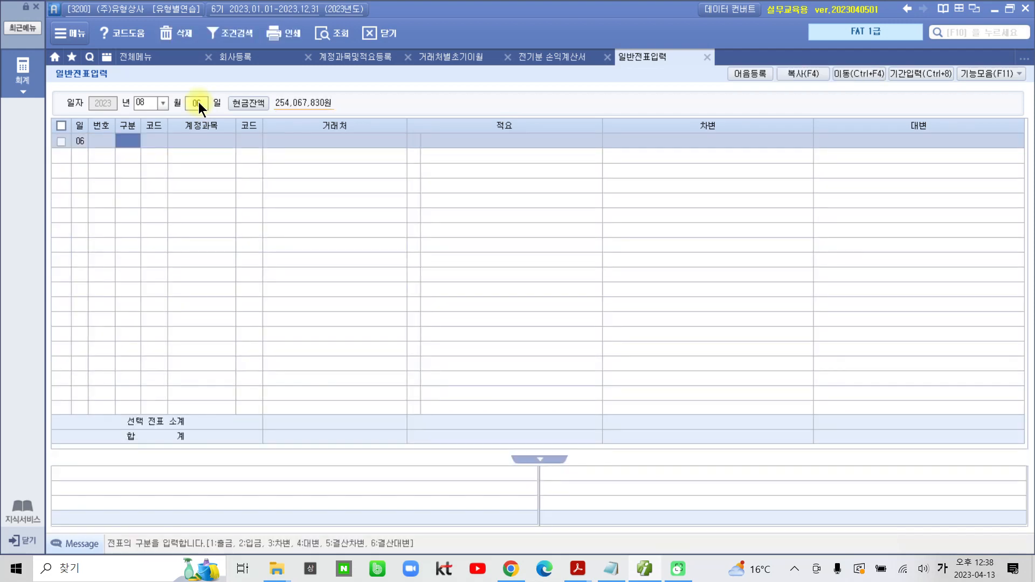
{"action": "type", "text": "3"}
{"action": "key", "text": "Return"}
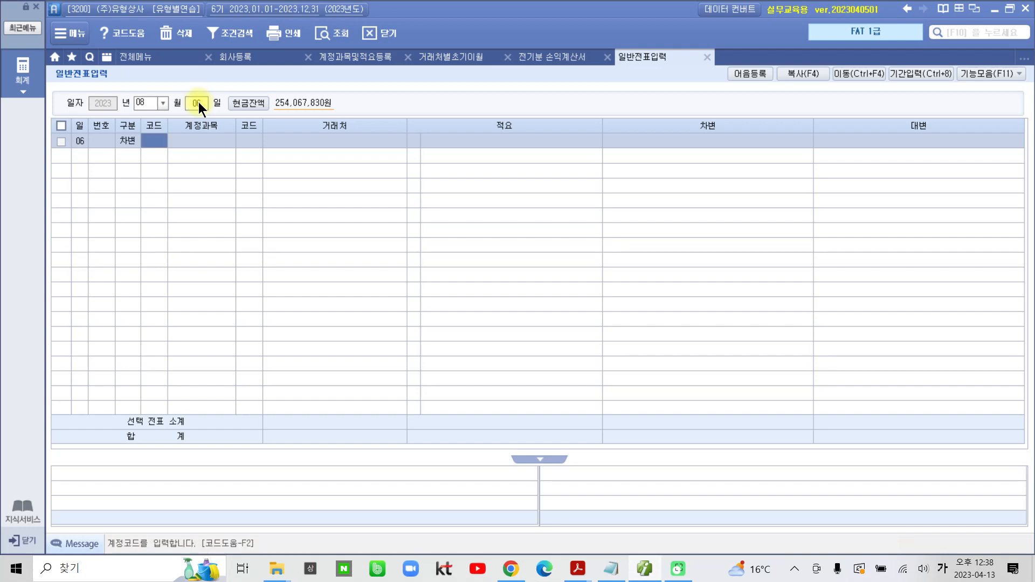
{"action": "left_click", "coordinate": [198, 103]}
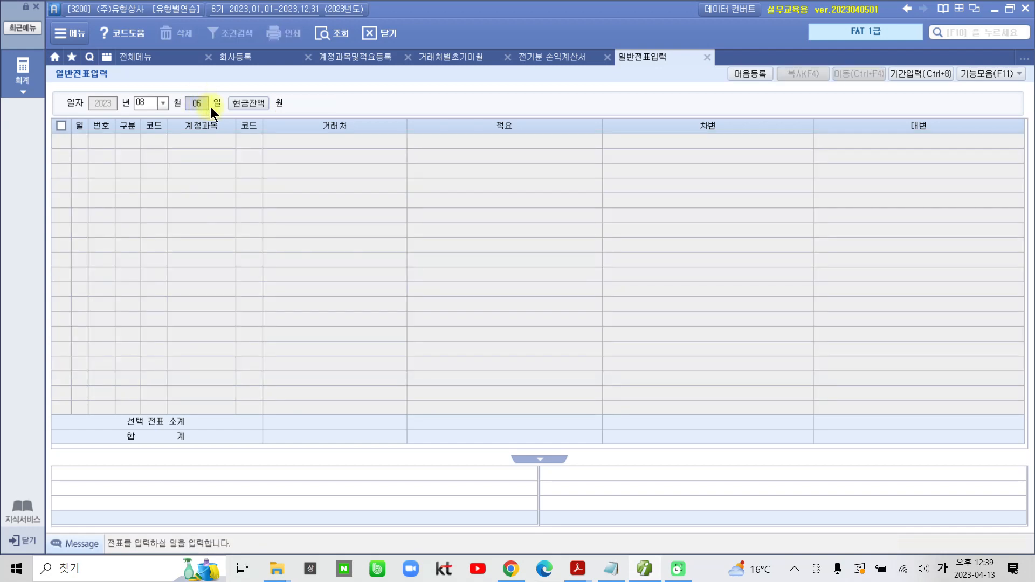
{"action": "key", "text": "Return"}
Start a 차변 line with account 251 외상매입금 and set its 거래처 to (주)드림
{"action": "type", "text": "3"}
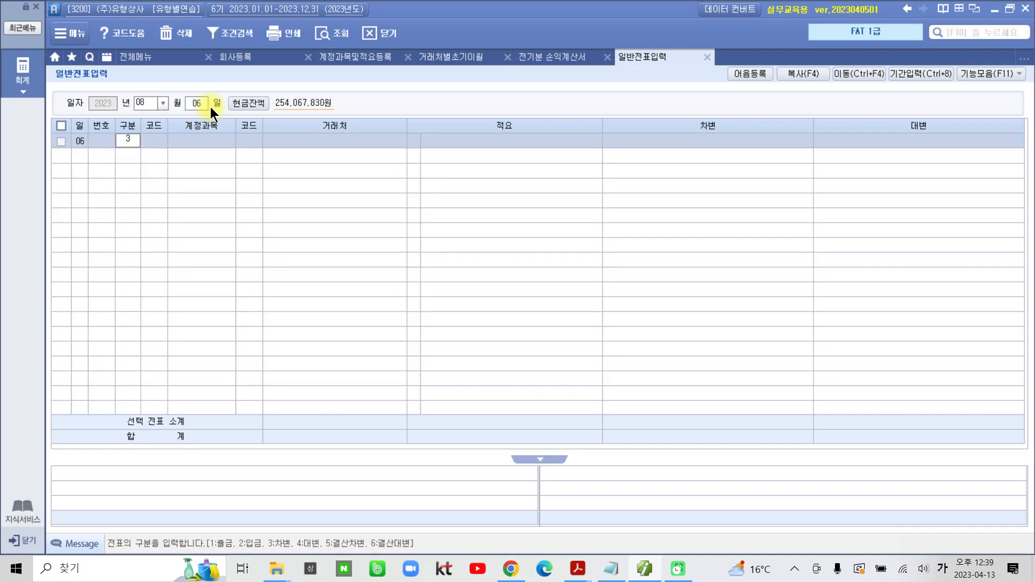
{"action": "key", "text": "Return"}
{"action": "type", "text": "251"}
{"action": "key", "text": "Return"}
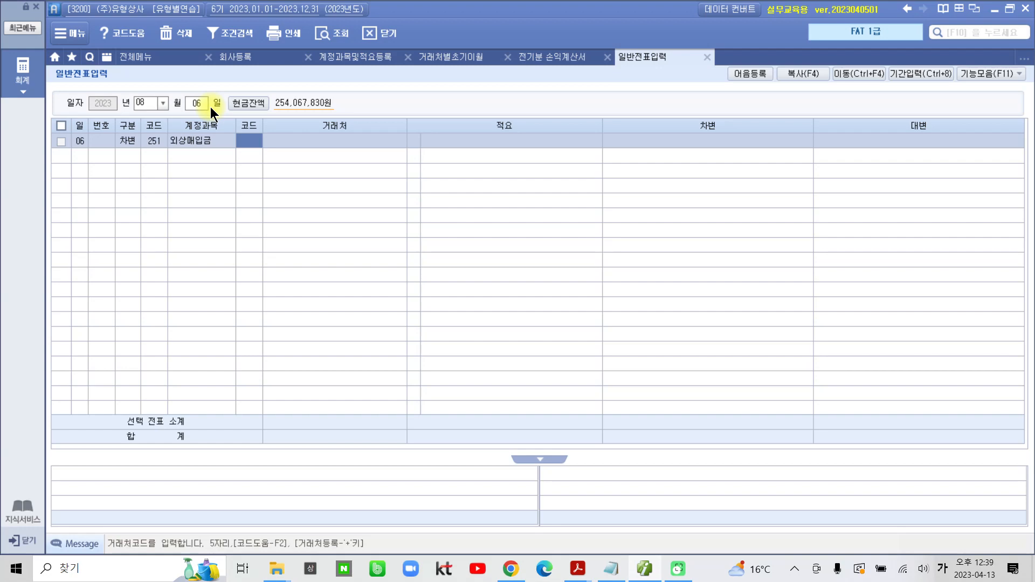
{"action": "type", "text": "ㄷ레"}
{"action": "key", "text": "BackSpace"}
{"action": "key", "text": "BackSpace"}
{"action": "key", "text": "BackSpace"}
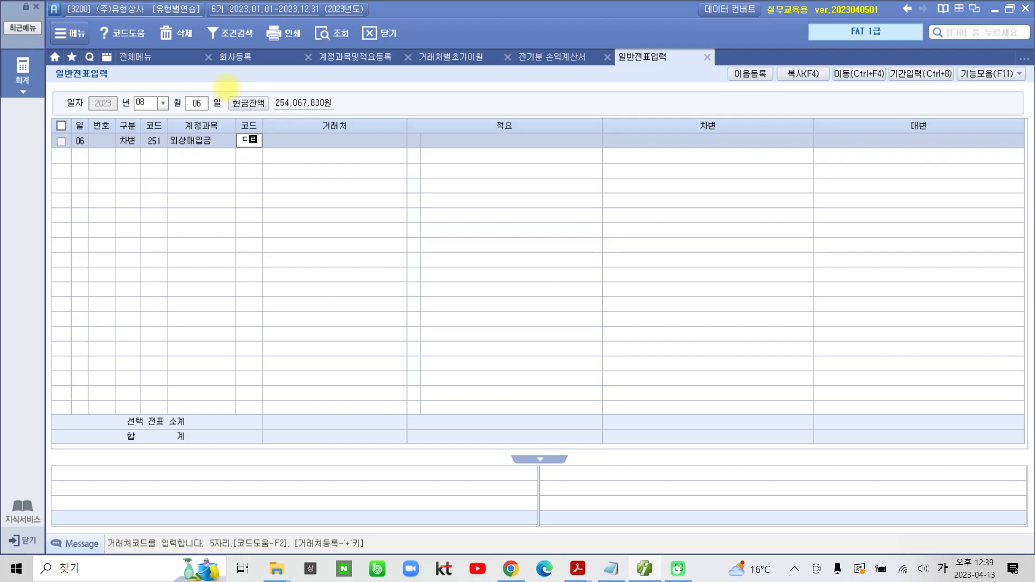
{"action": "type", "text": "드림"}
{"action": "key", "text": "Return"}
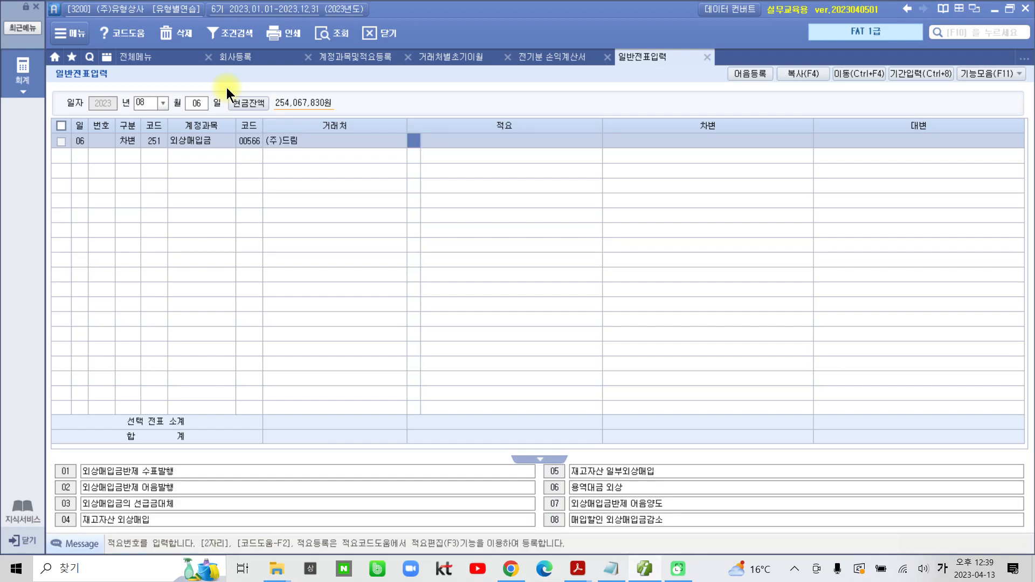
Leave 적요 blank on the 외상매입금 line and enter 4,000,000 as its 차변 amount
{"action": "key", "text": "Return"}
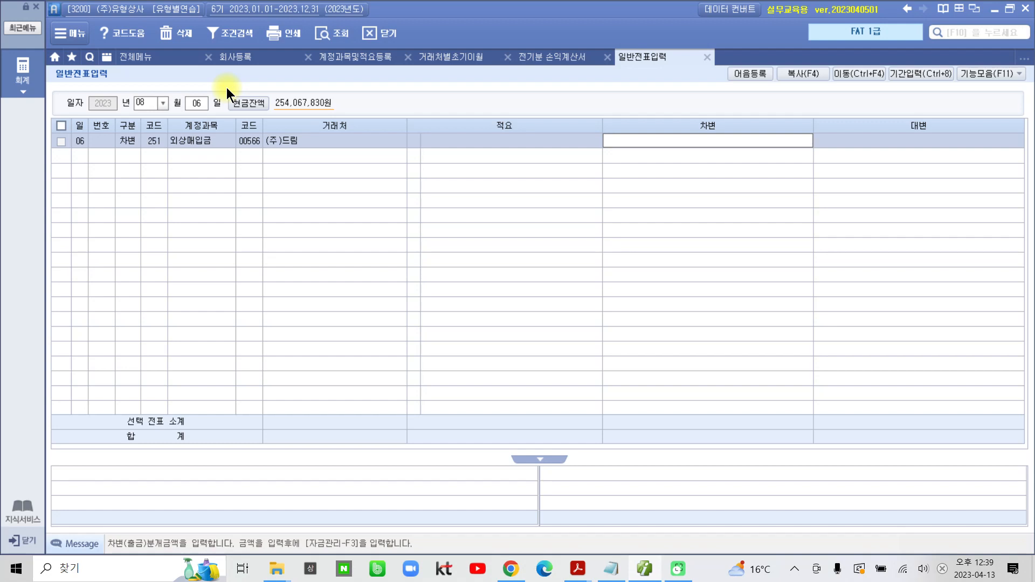
{"action": "type", "text": "0000000"}
{"action": "key", "text": "Return"}
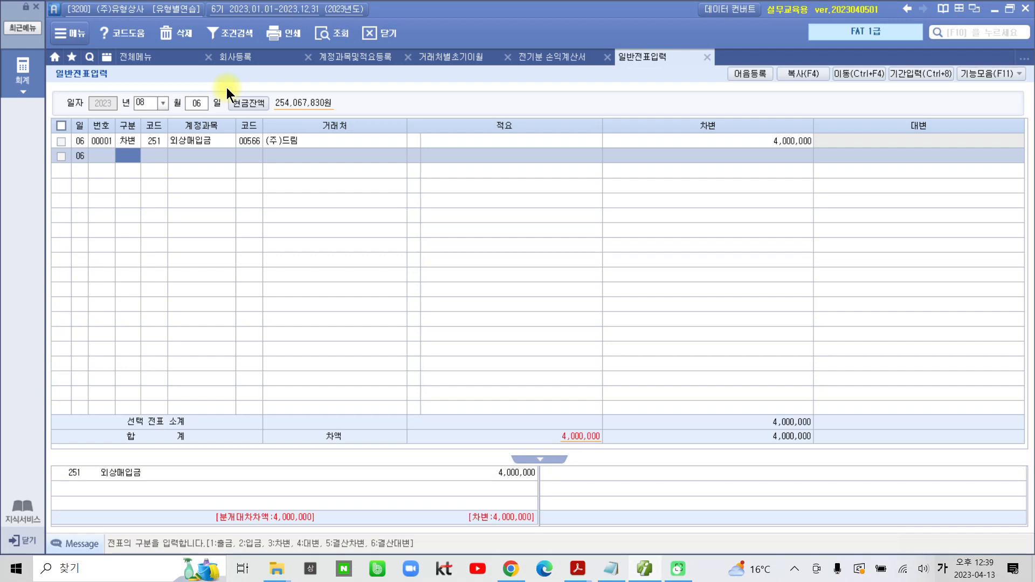
Start a 대변 line with account 110 받을어음, search 거래처 for 경기 and choose 00131 경기상사
{"action": "type", "text": "4"}
{"action": "key", "text": "Return"}
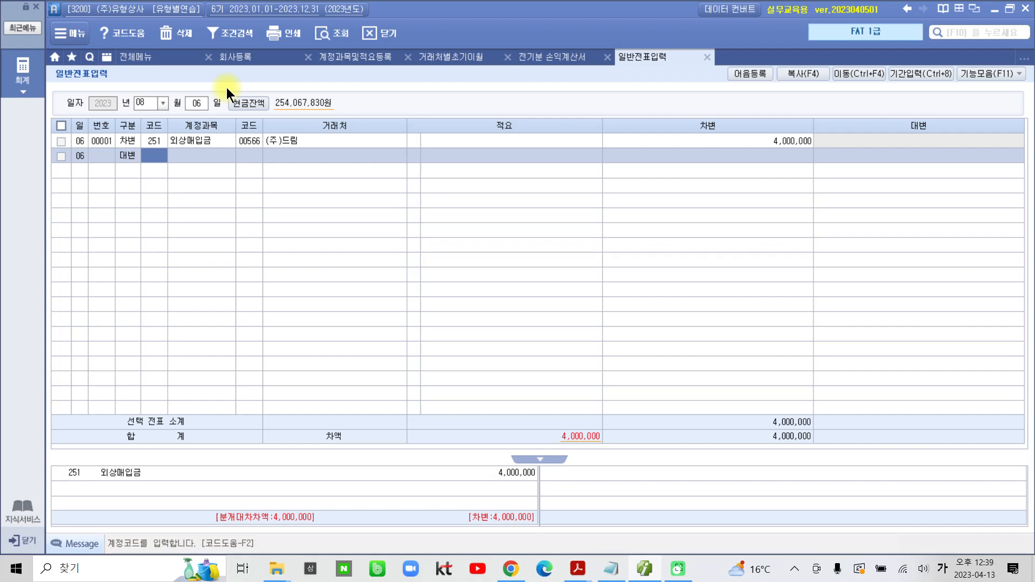
{"action": "type", "text": "110"}
{"action": "key", "text": "Return"}
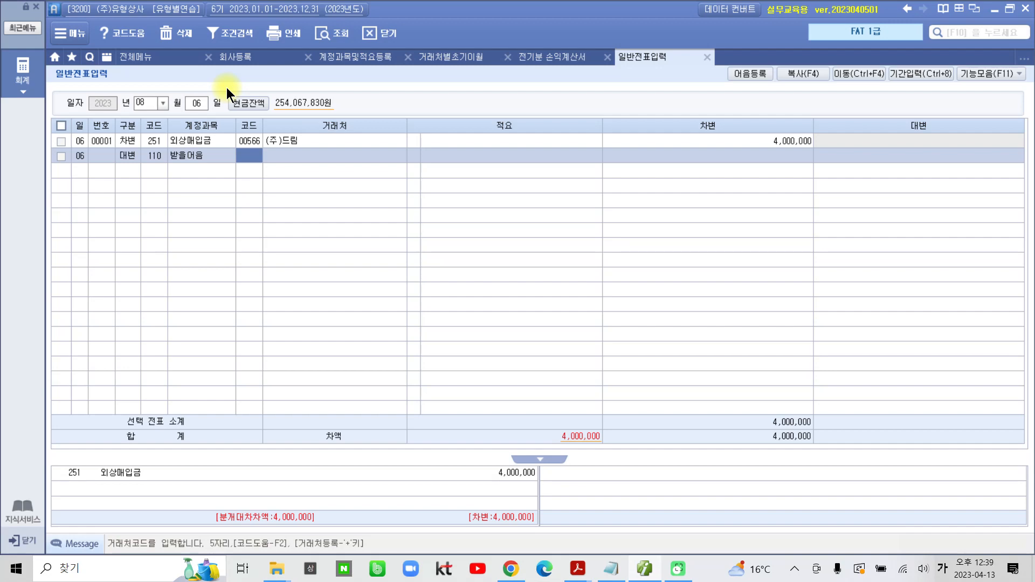
{"action": "type", "text": "경기"}
{"action": "key", "text": "Return"}
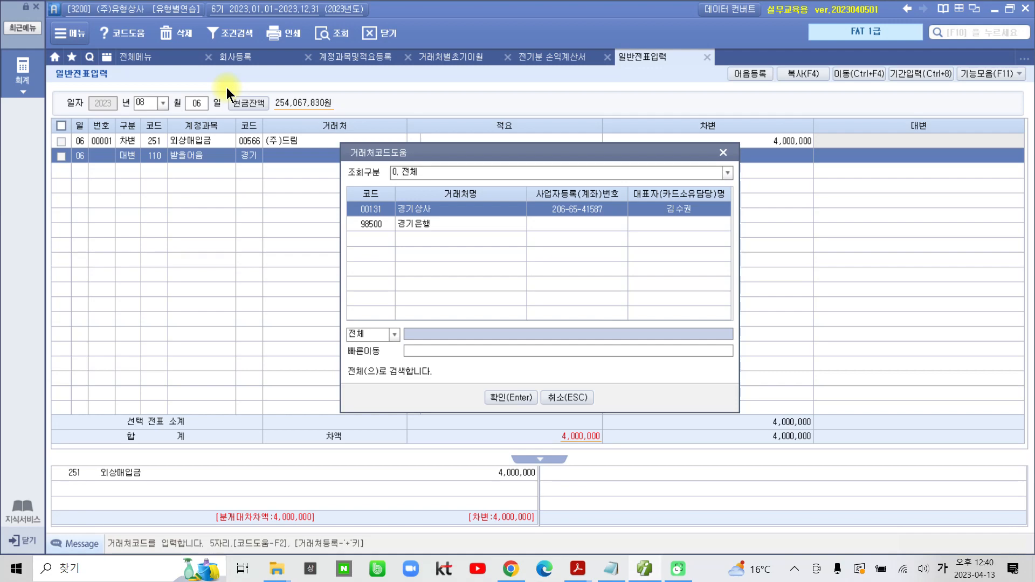
{"action": "key", "text": "Return"}
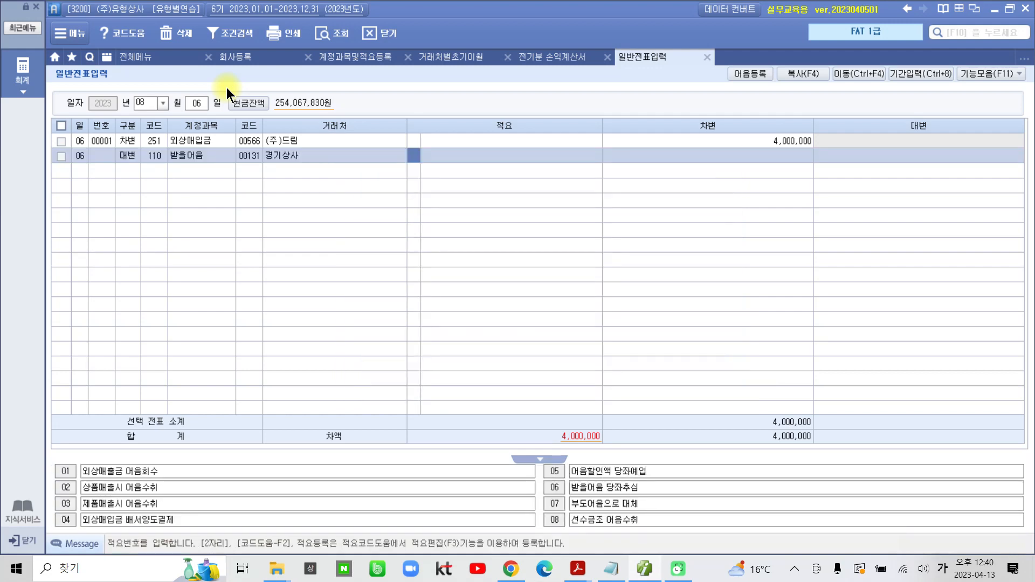
Leave 적요 blank on the 받을어음 line and enter 4,000,000 as its 대변 amount
{"action": "key", "text": "Return"}
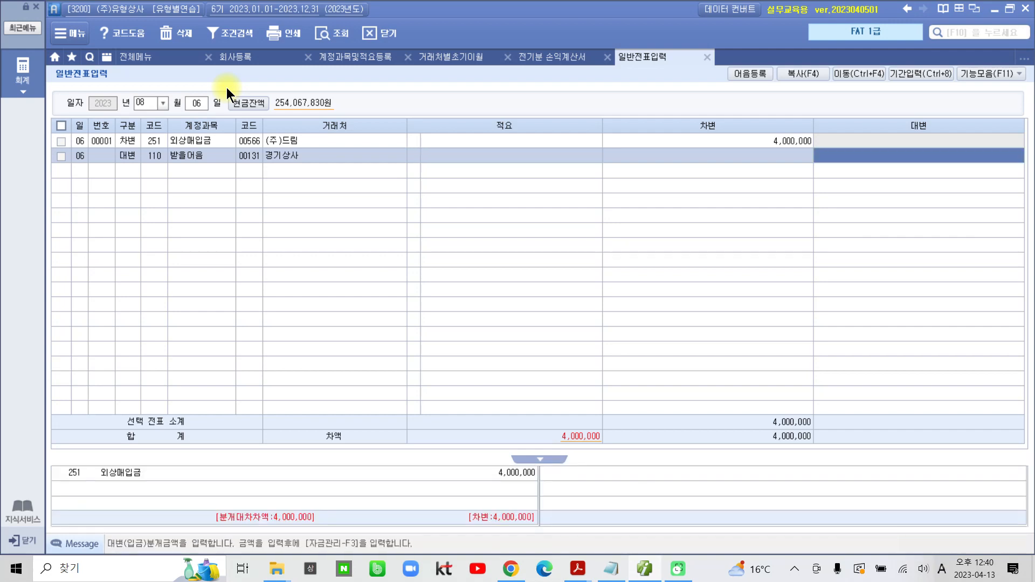
{"action": "type", "text": "4000000"}
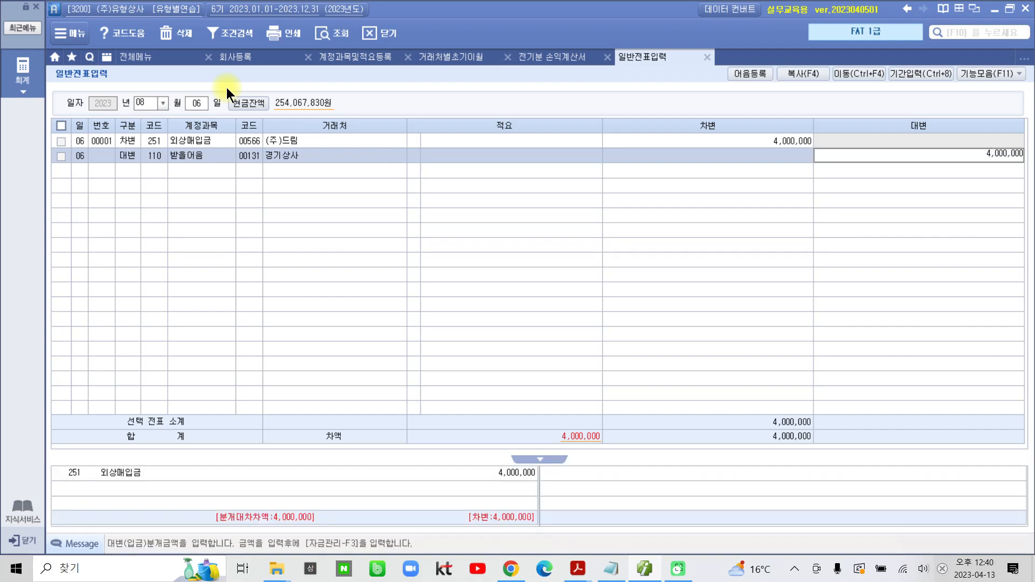
{"action": "key", "text": "Return"}
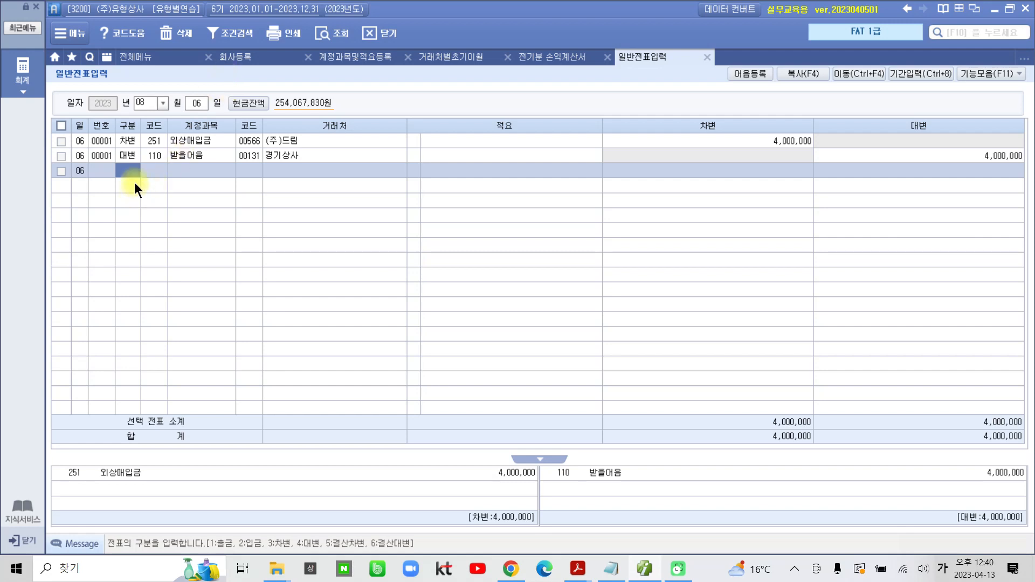
Open 받을어음 관리 for the 경기상사 line and set 어음상태 to 3 배서
{"action": "left_click", "coordinate": [125, 156]}
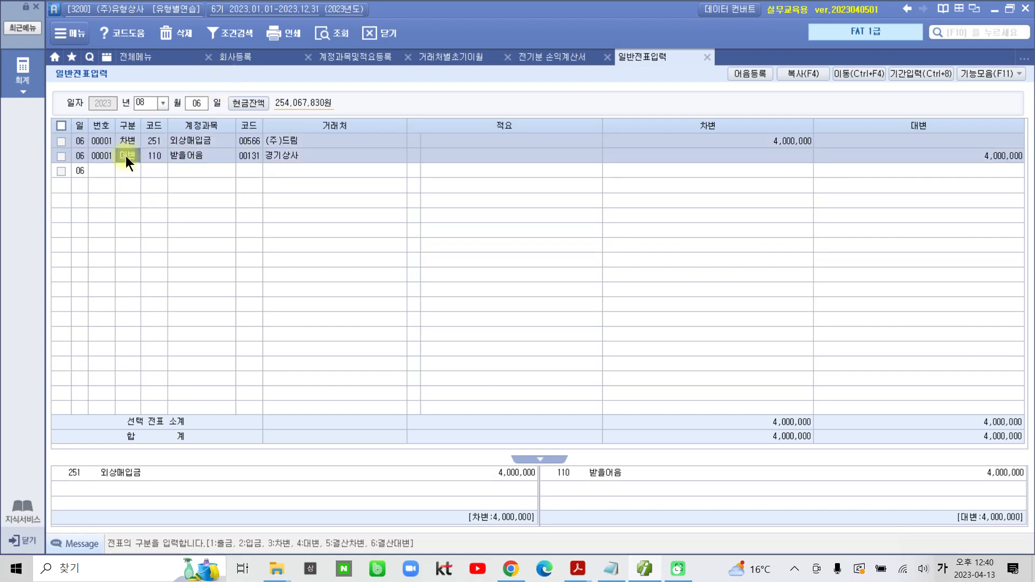
{"action": "key", "text": "F3"}
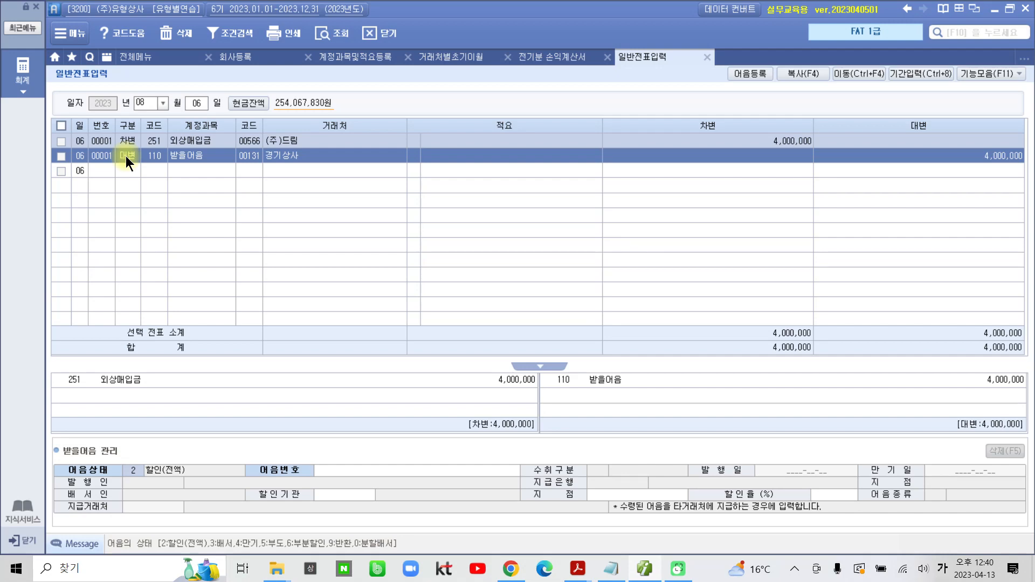
{"action": "type", "text": "3"}
{"action": "key", "text": "Return"}
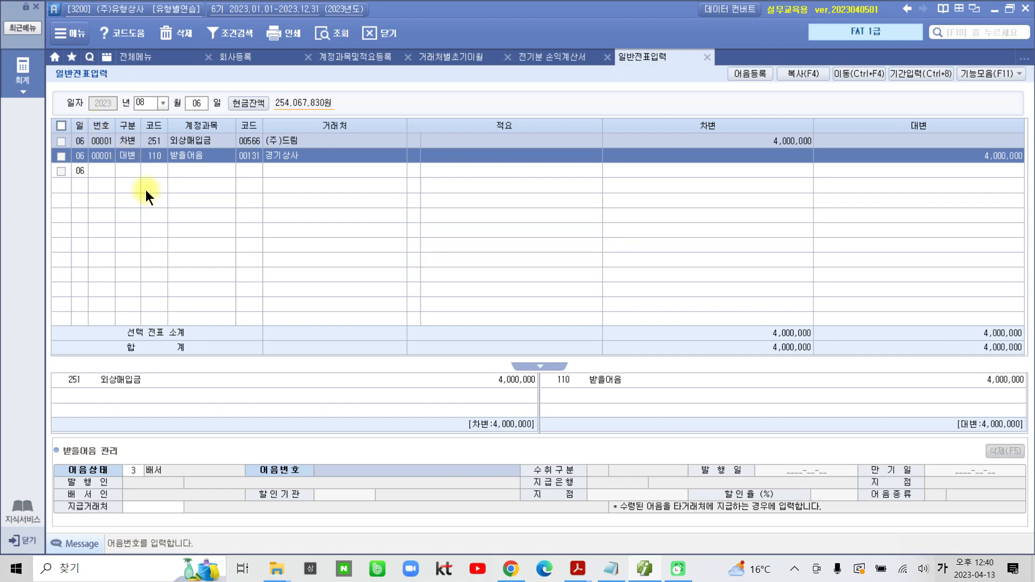
Look up 어음번호 in 받을어음 관리 and select the 4,000,000 경기상사 note due 2023-11-30
{"action": "key", "text": "F2"}
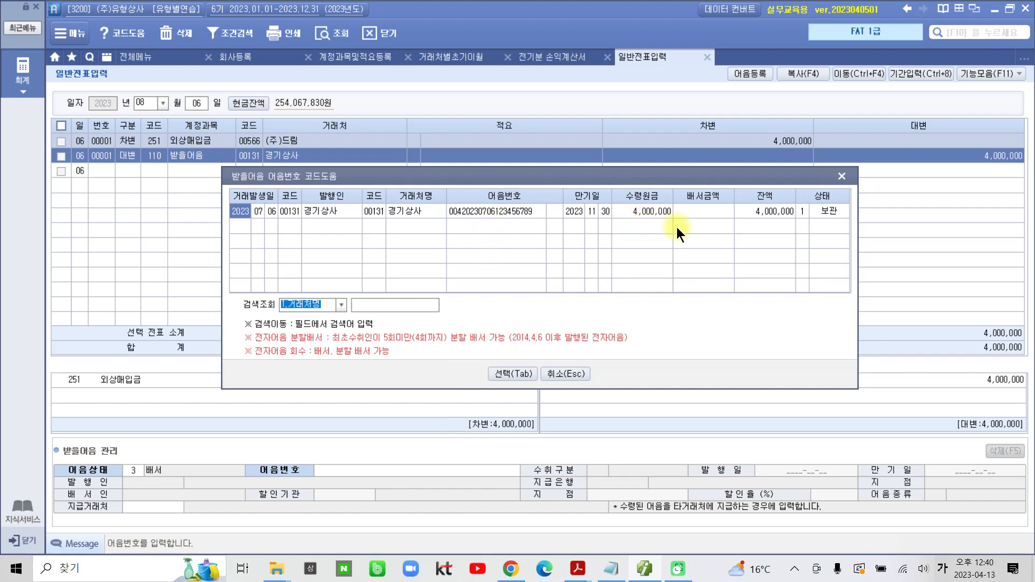
{"action": "left_click", "coordinate": [517, 373]}
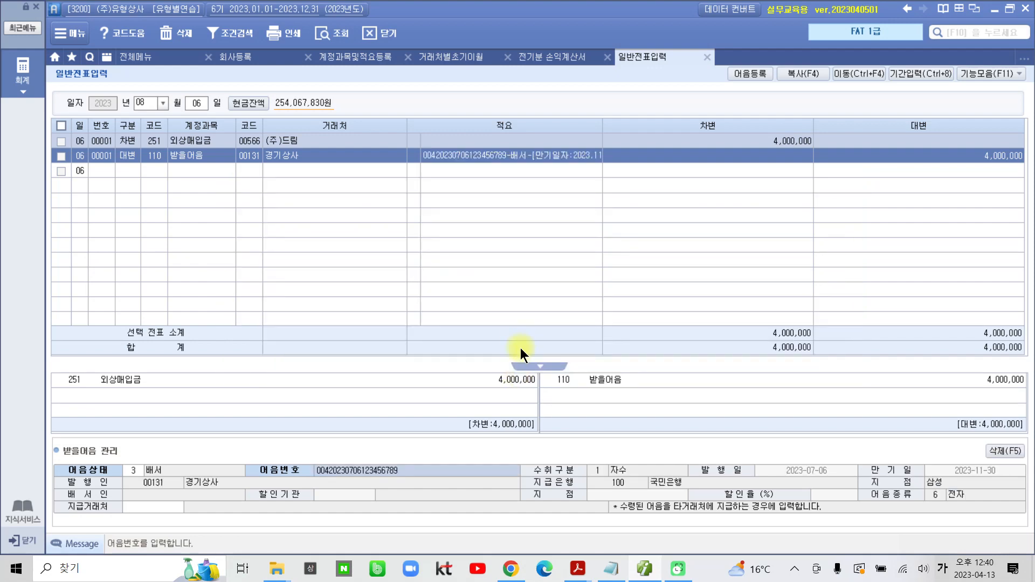
{"action": "key", "text": "Return"}
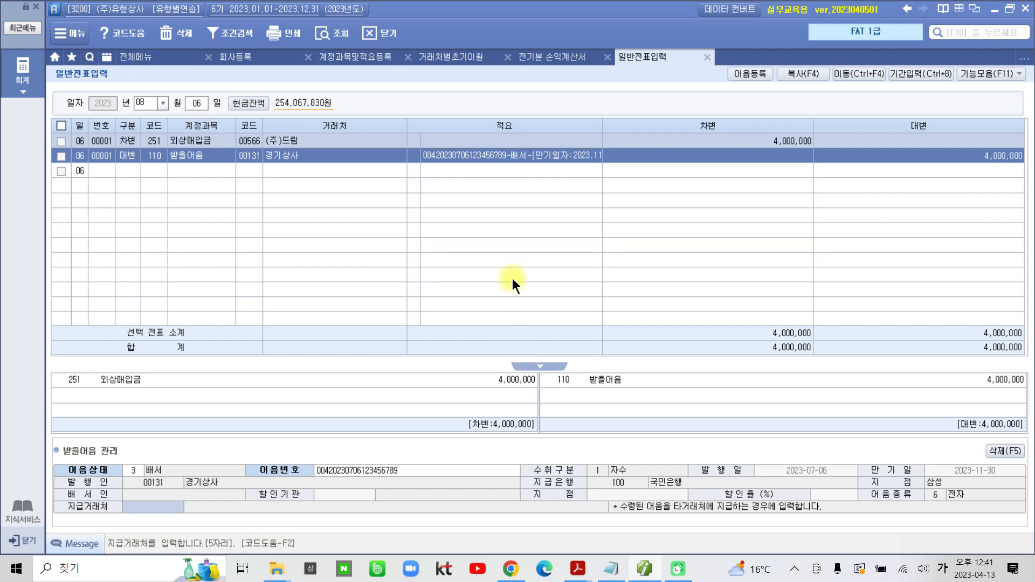
Search 지급거래처 for 드림 and set it to 00566 (주)드림 for the endorsed note
{"action": "key", "text": "F2"}
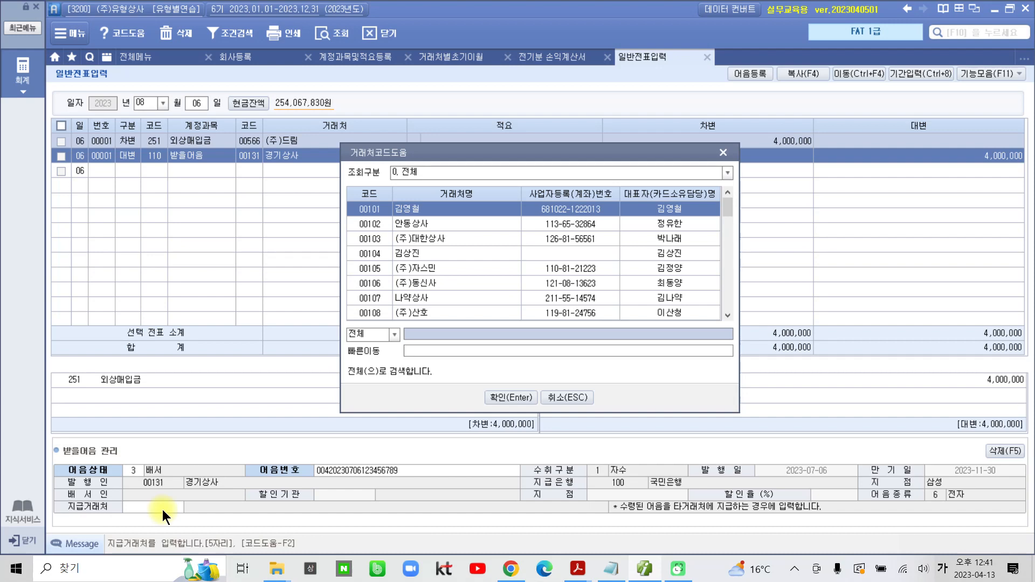
{"action": "type", "text": "드림"}
{"action": "key", "text": "Return"}
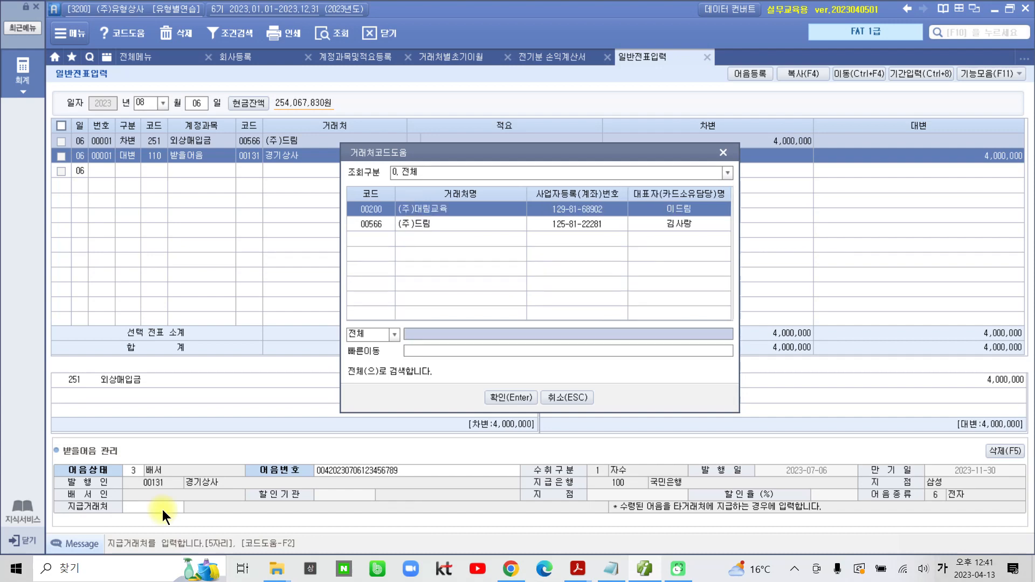
{"action": "key", "text": "Down"}
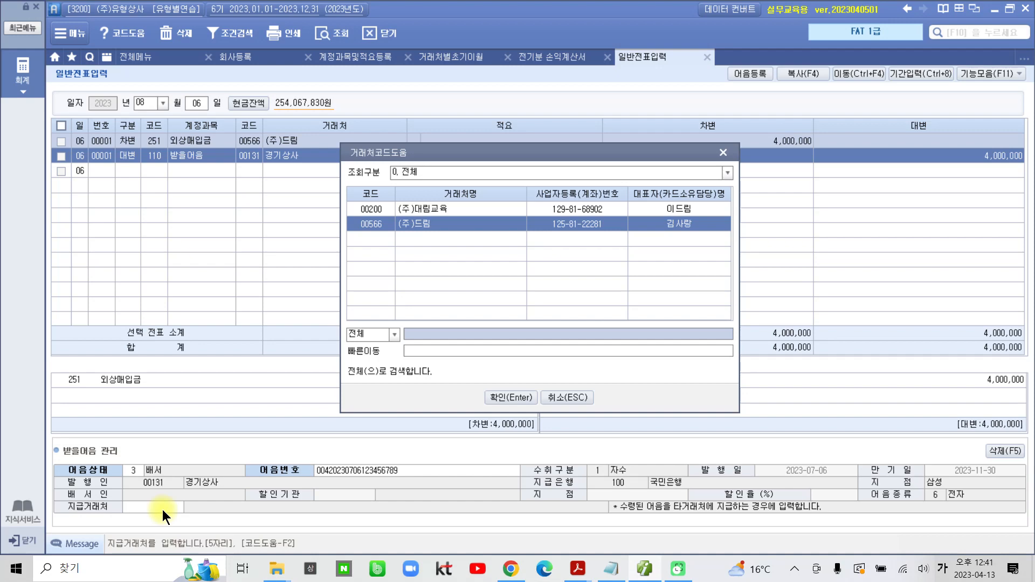
{"action": "key", "text": "Return"}
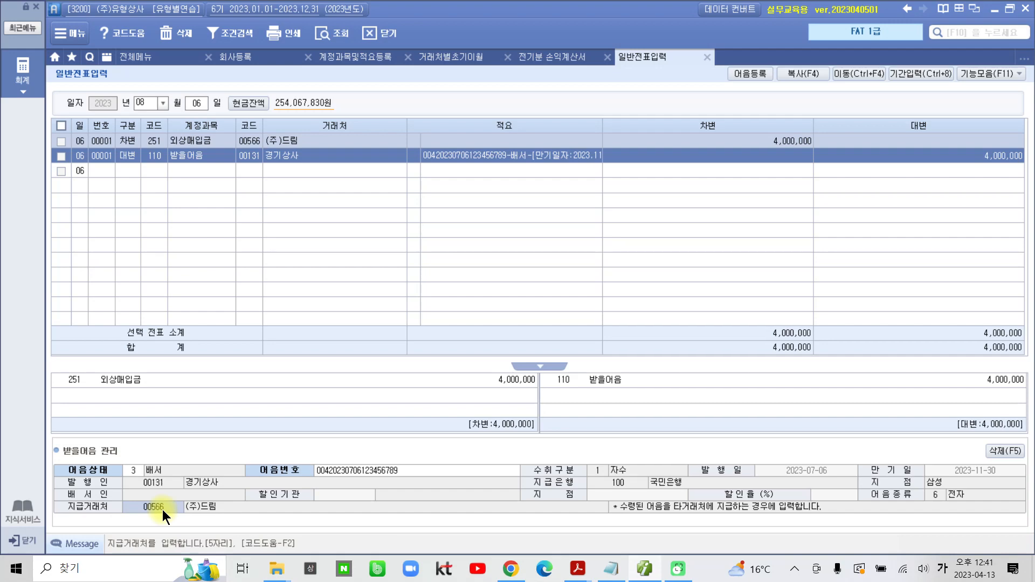
{"action": "key", "text": "Return"}
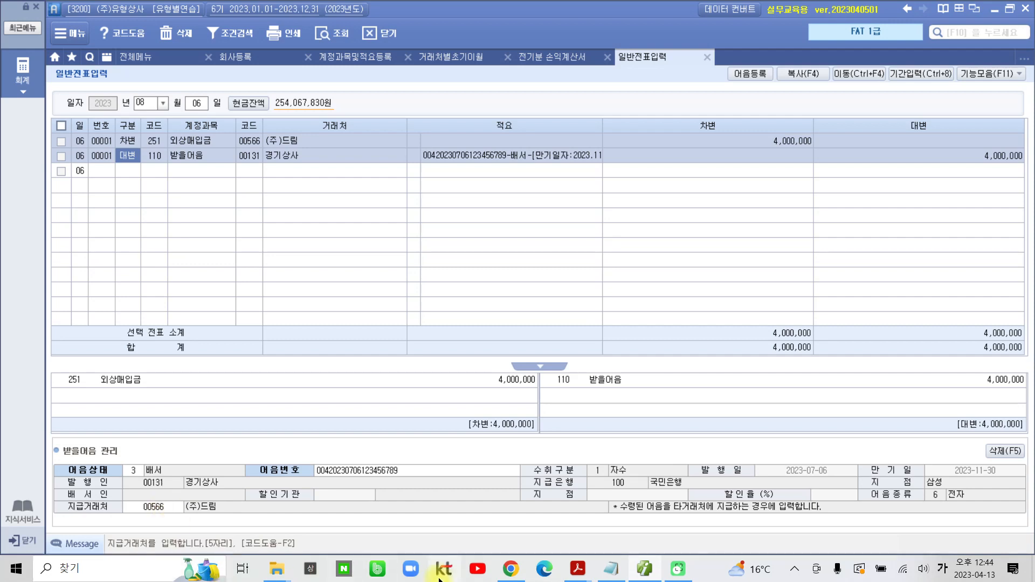
Switch to the 04-1 PDF in Acrobat Reader and read the 판매비와관리비 거래 items from 09월 01일 to 09월 07일
{"action": "mouse_move", "coordinate": [583, 576]}
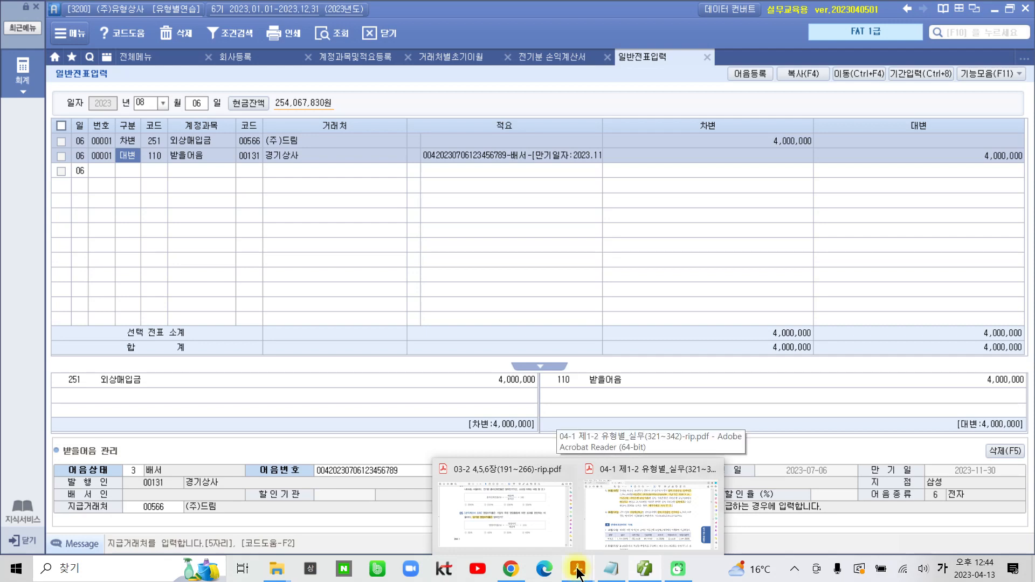
{"action": "left_click", "coordinate": [578, 572]}
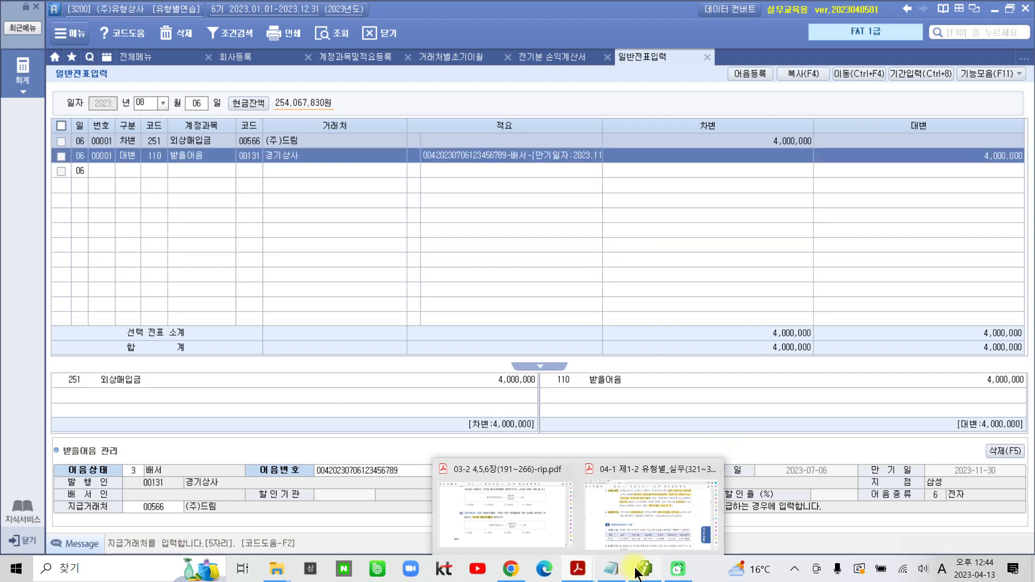
{"action": "left_click", "coordinate": [637, 573]}
{"action": "left_click", "coordinate": [578, 572]}
{"action": "left_click", "coordinate": [625, 526]}
{"action": "scroll", "coordinate": [381, 490], "scroll_direction": "down", "scroll_amount": 3}
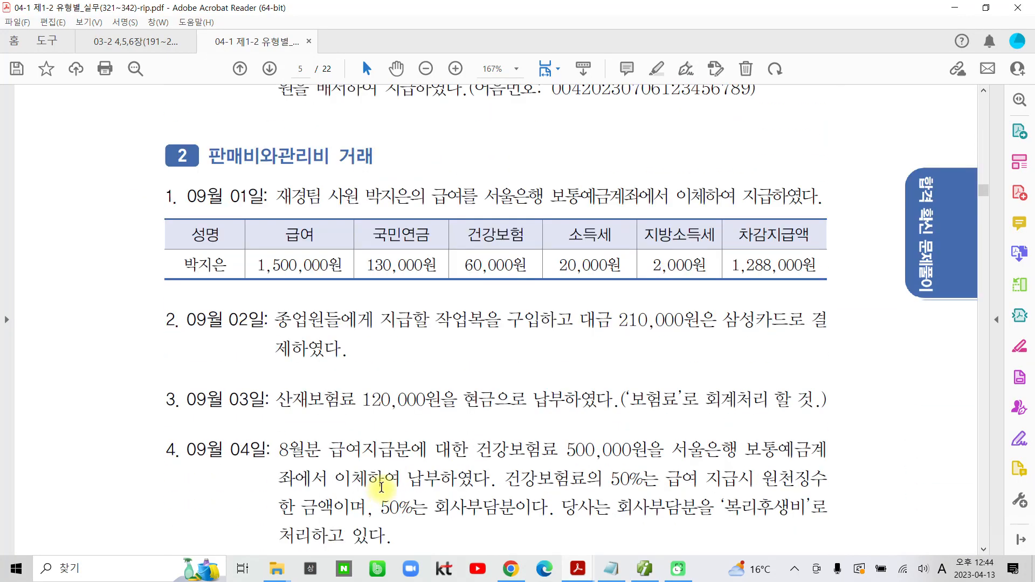
{"action": "scroll", "coordinate": [381, 489], "scroll_direction": "down", "scroll_amount": 1}
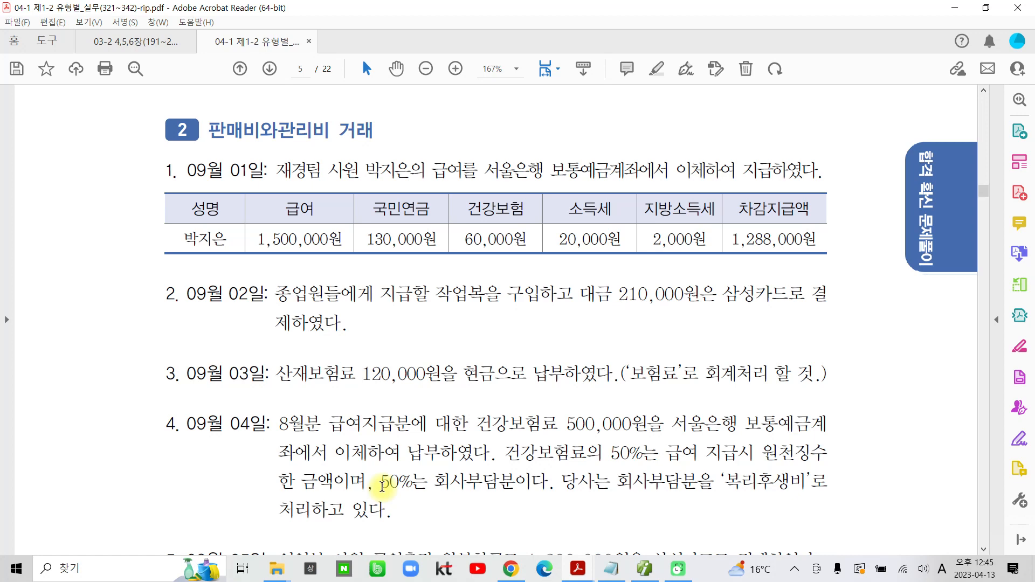
{"action": "scroll", "coordinate": [409, 518], "scroll_direction": "down", "scroll_amount": 3}
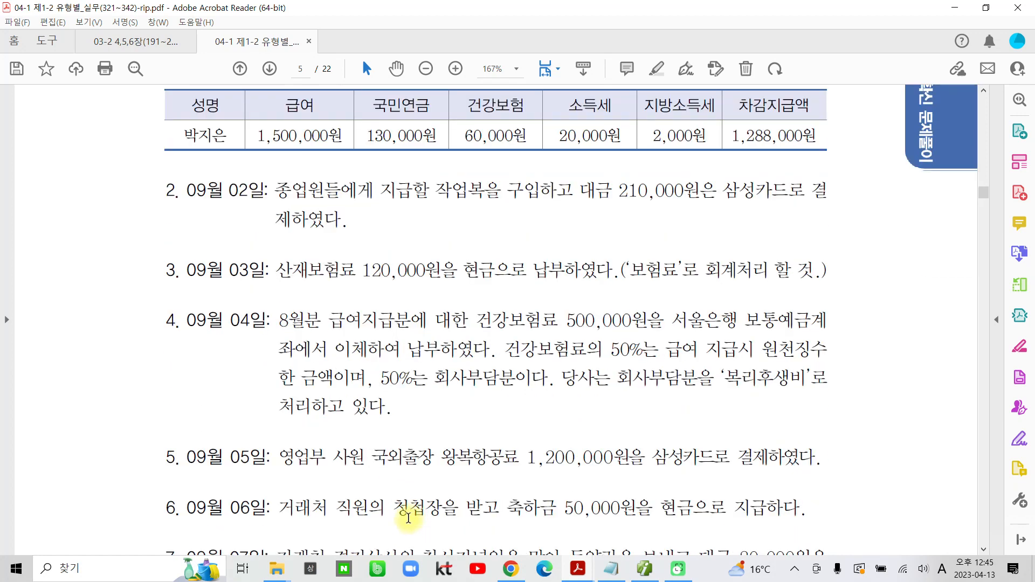
{"action": "scroll", "coordinate": [408, 518], "scroll_direction": "down", "scroll_amount": 6}
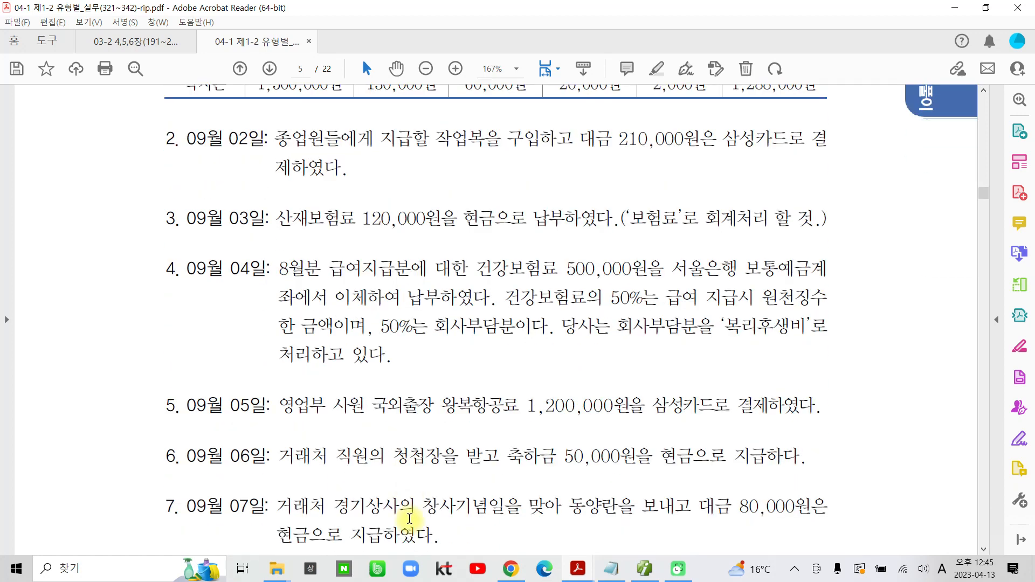
{"action": "scroll", "coordinate": [410, 523], "scroll_direction": "down", "scroll_amount": 4}
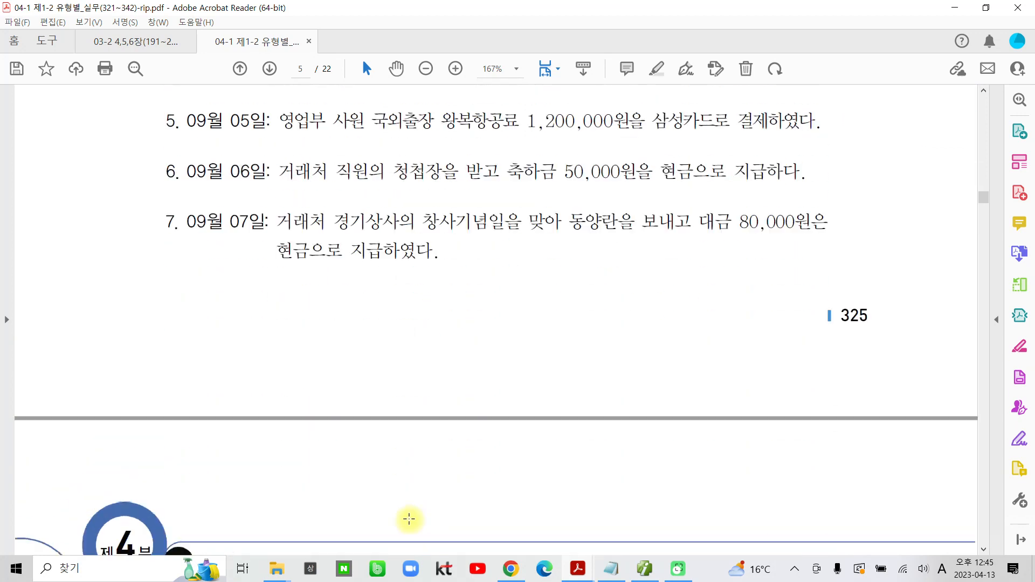
{"action": "scroll", "coordinate": [410, 523], "scroll_direction": "up", "scroll_amount": 5}
{"action": "scroll", "coordinate": [393, 474], "scroll_direction": "down", "scroll_amount": 5}
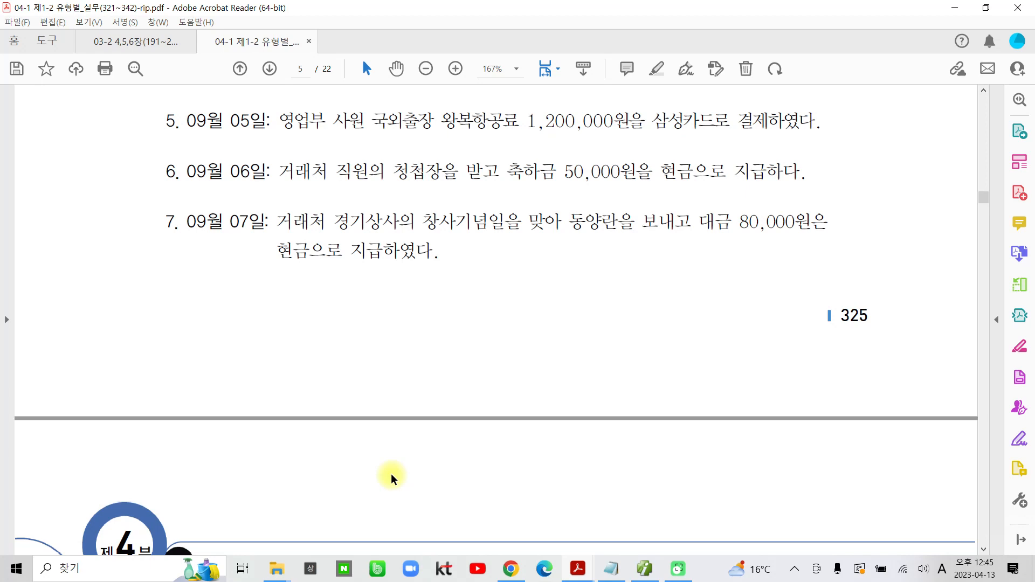
{"action": "scroll", "coordinate": [400, 347], "scroll_direction": "up", "scroll_amount": 8}
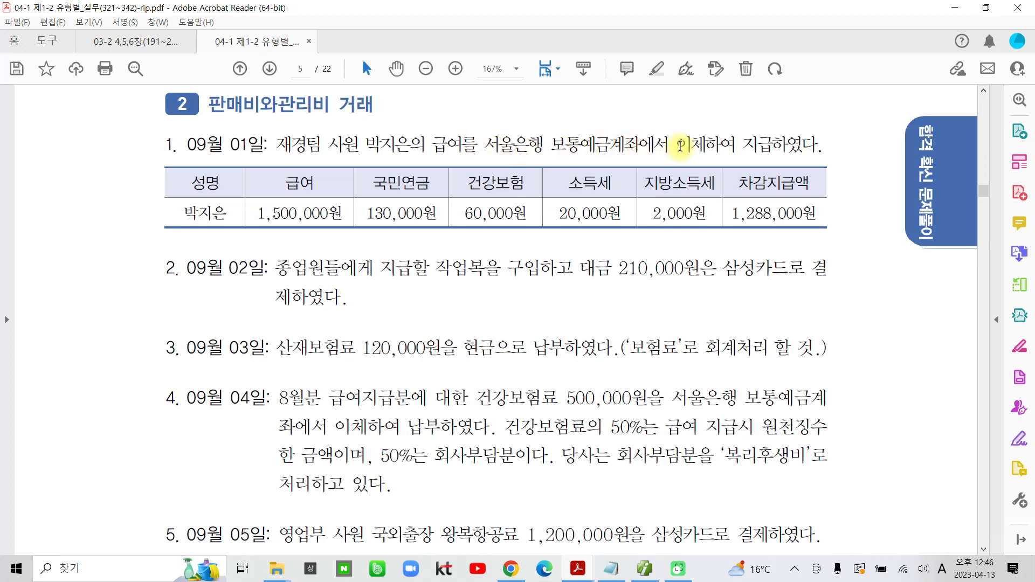
Highlight 급여 and 보통예금 in the 09월 01일 salary transaction
{"action": "left_click_drag", "start_coordinate": [440, 147], "coordinate": [463, 147]}
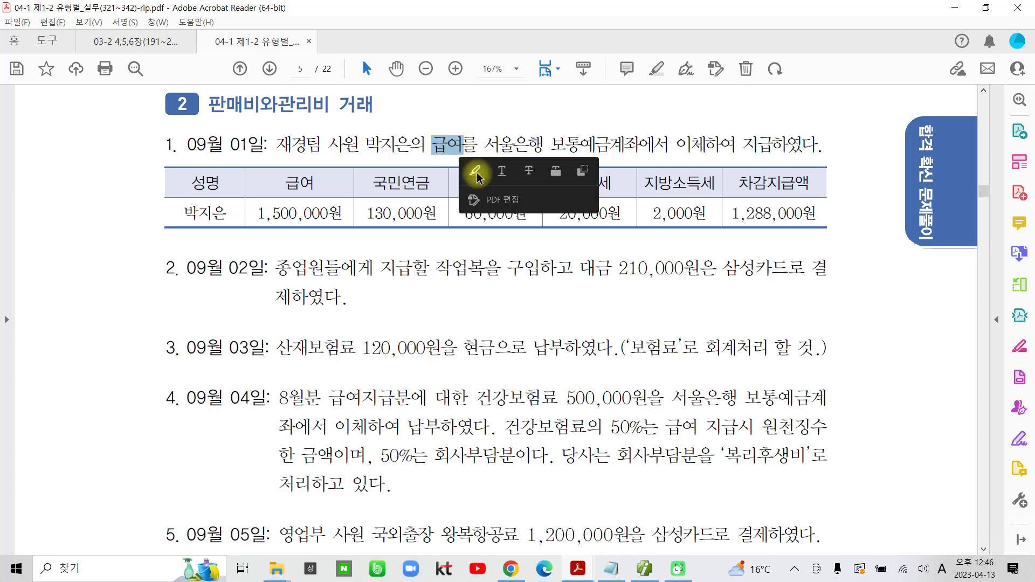
{"action": "left_click", "coordinate": [476, 172]}
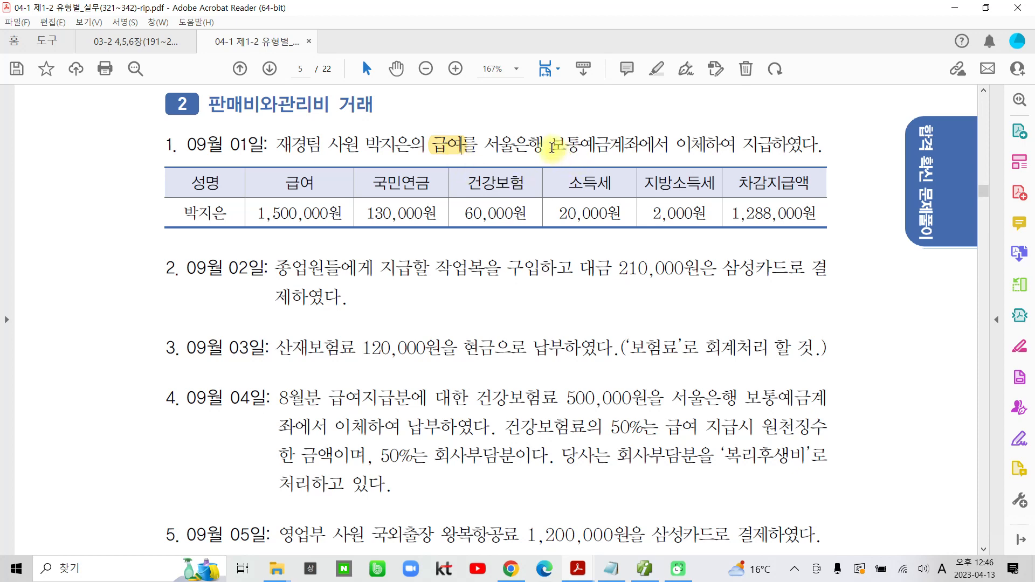
{"action": "left_click_drag", "start_coordinate": [551, 146], "coordinate": [616, 143]}
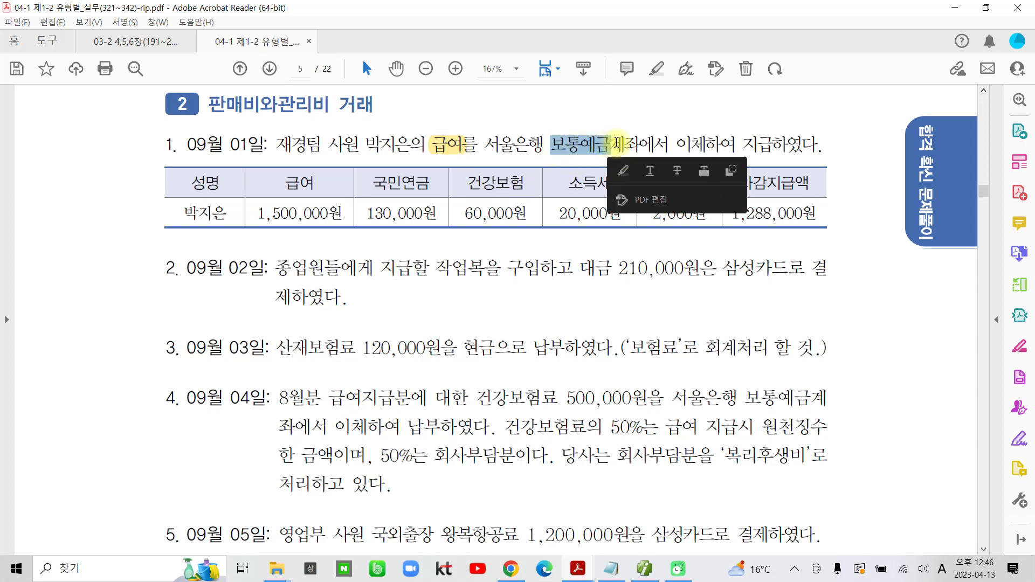
{"action": "left_click", "coordinate": [624, 171]}
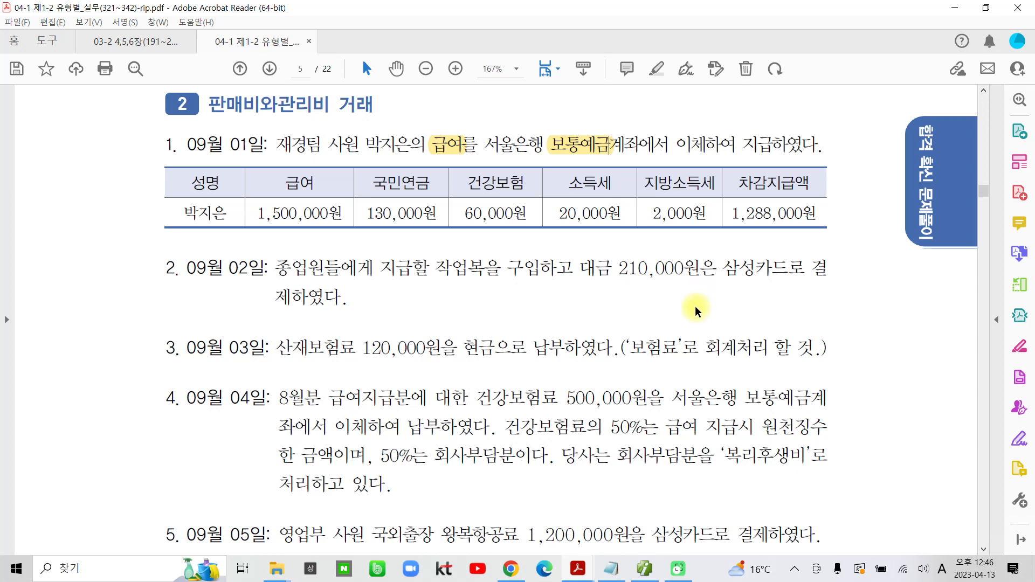
{"action": "left_click_drag", "start_coordinate": [244, 197], "coordinate": [354, 231]}
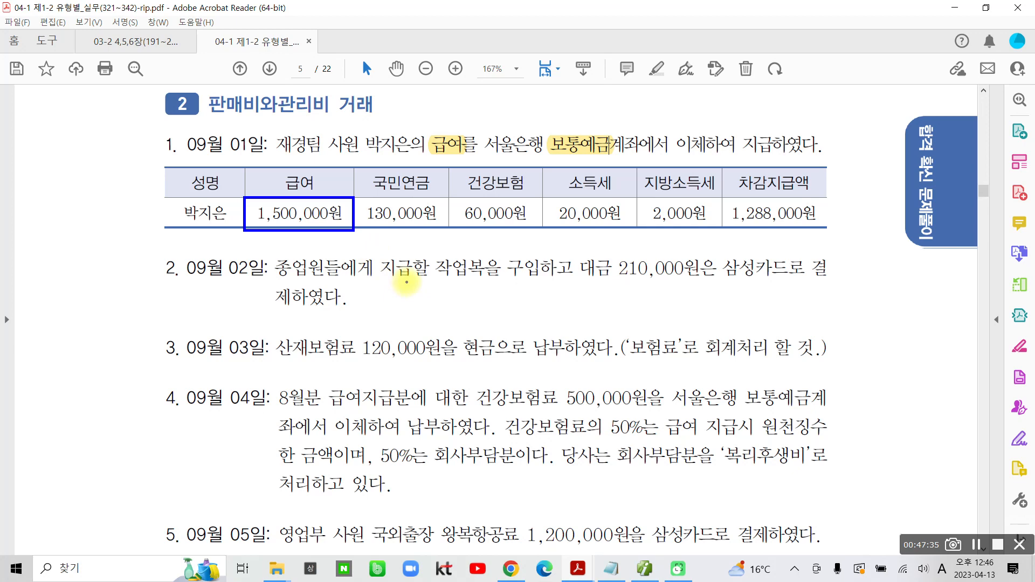
{"action": "left_click_drag", "start_coordinate": [389, 96], "coordinate": [397, 112]}
{"action": "mouse_move", "coordinate": [410, 101]}
{"action": "left_mouse_down"}
{"action": "mouse_move", "coordinate": [408, 129]}
{"action": "mouse_move", "coordinate": [409, 119]}
{"action": "left_mouse_up"}
{"action": "mouse_move", "coordinate": [376, 129]}
{"action": "left_mouse_down"}
{"action": "mouse_move", "coordinate": [409, 118]}
{"action": "mouse_move", "coordinate": [408, 152]}
{"action": "left_mouse_up"}
{"action": "mouse_move", "coordinate": [412, 98]}
{"action": "left_mouse_down"}
{"action": "mouse_move", "coordinate": [425, 134]}
{"action": "mouse_move", "coordinate": [396, 167]}
{"action": "left_mouse_up"}
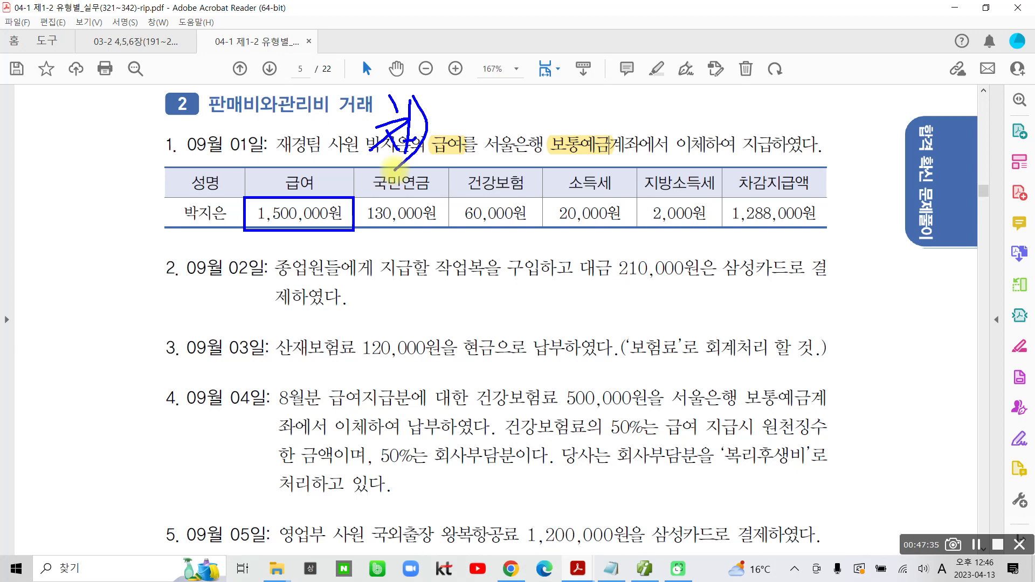
{"action": "mouse_move", "coordinate": [730, 172]}
{"action": "left_mouse_down"}
{"action": "mouse_move", "coordinate": [782, 233]}
{"action": "mouse_move", "coordinate": [830, 184]}
{"action": "mouse_move", "coordinate": [795, 167]}
{"action": "mouse_move", "coordinate": [736, 171]}
{"action": "left_mouse_up"}
{"action": "mouse_move", "coordinate": [518, 100]}
{"action": "left_mouse_down"}
{"action": "mouse_move", "coordinate": [539, 97]}
{"action": "mouse_move", "coordinate": [509, 114]}
{"action": "left_mouse_up"}
{"action": "mouse_move", "coordinate": [509, 114]}
{"action": "left_mouse_down"}
{"action": "mouse_move", "coordinate": [548, 116]}
{"action": "mouse_move", "coordinate": [551, 106]}
{"action": "mouse_move", "coordinate": [541, 125]}
{"action": "left_mouse_up"}
{"action": "mouse_move", "coordinate": [554, 81]}
{"action": "left_mouse_down"}
{"action": "mouse_move", "coordinate": [565, 110]}
{"action": "mouse_move", "coordinate": [547, 139]}
{"action": "left_mouse_up"}
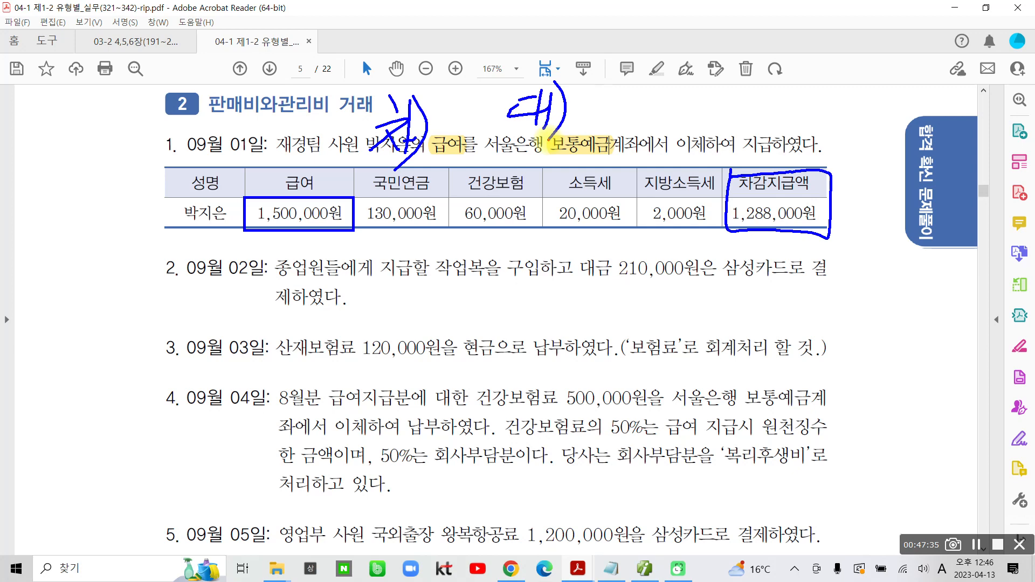
{"action": "mouse_move", "coordinate": [373, 170]}
{"action": "left_mouse_down"}
{"action": "mouse_move", "coordinate": [370, 247]}
{"action": "mouse_move", "coordinate": [614, 245]}
{"action": "mouse_move", "coordinate": [717, 186]}
{"action": "mouse_move", "coordinate": [474, 165]}
{"action": "mouse_move", "coordinate": [362, 169]}
{"action": "mouse_move", "coordinate": [358, 180]}
{"action": "left_mouse_up"}
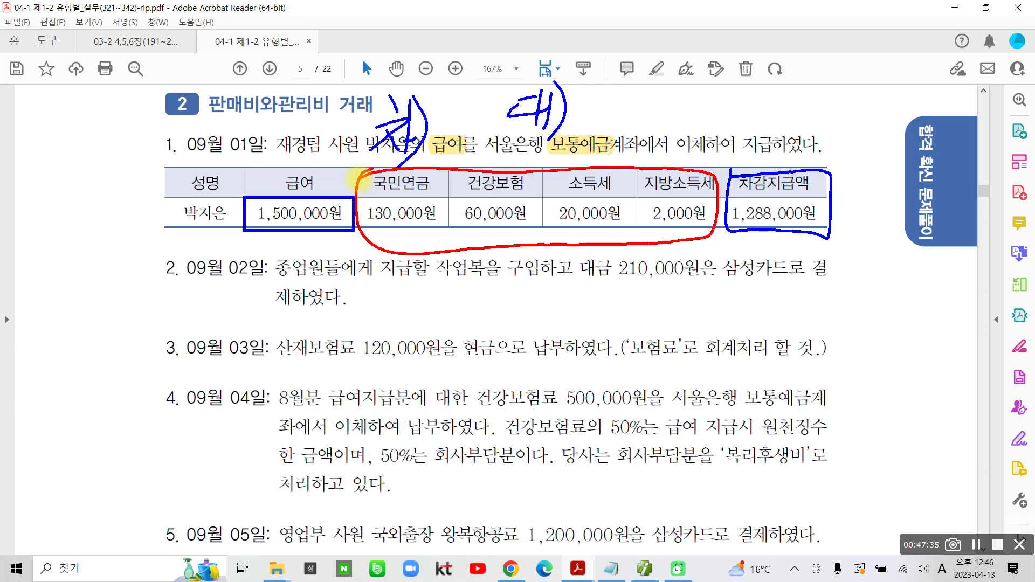
{"action": "mouse_move", "coordinate": [500, 254]}
{"action": "left_mouse_down"}
{"action": "mouse_move", "coordinate": [497, 278]}
{"action": "mouse_move", "coordinate": [497, 255]}
{"action": "left_mouse_up"}
{"action": "left_click_drag", "start_coordinate": [496, 253], "coordinate": [536, 248]}
{"action": "left_click_drag", "start_coordinate": [510, 273], "coordinate": [544, 258]}
{"action": "mouse_move", "coordinate": [544, 239]}
{"action": "left_mouse_down"}
{"action": "mouse_move", "coordinate": [545, 289]}
{"action": "mouse_move", "coordinate": [563, 296]}
{"action": "left_mouse_up"}
{"action": "mouse_move", "coordinate": [588, 218]}
{"action": "left_mouse_down"}
{"action": "mouse_move", "coordinate": [573, 260]}
{"action": "mouse_move", "coordinate": [603, 249]}
{"action": "left_mouse_up"}
{"action": "mouse_move", "coordinate": [570, 256]}
{"action": "left_mouse_down"}
{"action": "mouse_move", "coordinate": [633, 247]}
{"action": "mouse_move", "coordinate": [594, 295]}
{"action": "left_mouse_up"}
{"action": "mouse_move", "coordinate": [607, 240]}
{"action": "left_mouse_down"}
{"action": "mouse_move", "coordinate": [641, 233]}
{"action": "mouse_move", "coordinate": [625, 291]}
{"action": "left_mouse_up"}
{"action": "mouse_move", "coordinate": [609, 258]}
{"action": "left_mouse_down"}
{"action": "mouse_move", "coordinate": [654, 252]}
{"action": "mouse_move", "coordinate": [661, 281]}
{"action": "left_mouse_up"}
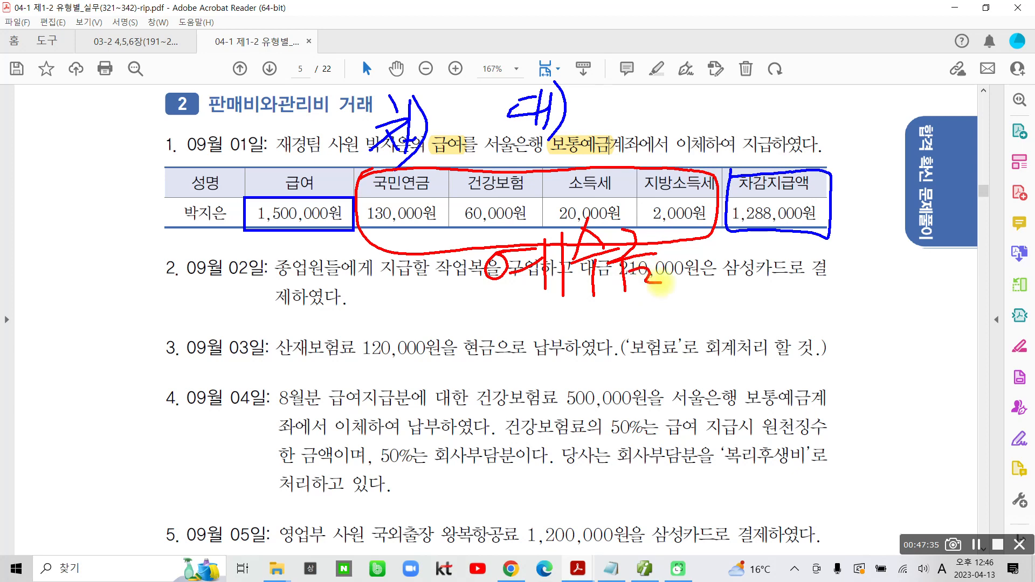
{"action": "left_click_drag", "start_coordinate": [261, 276], "coordinate": [269, 270]}
{"action": "mouse_move", "coordinate": [237, 201]}
{"action": "left_mouse_down"}
{"action": "mouse_move", "coordinate": [195, 186]}
{"action": "mouse_move", "coordinate": [249, 218]}
{"action": "left_mouse_up"}
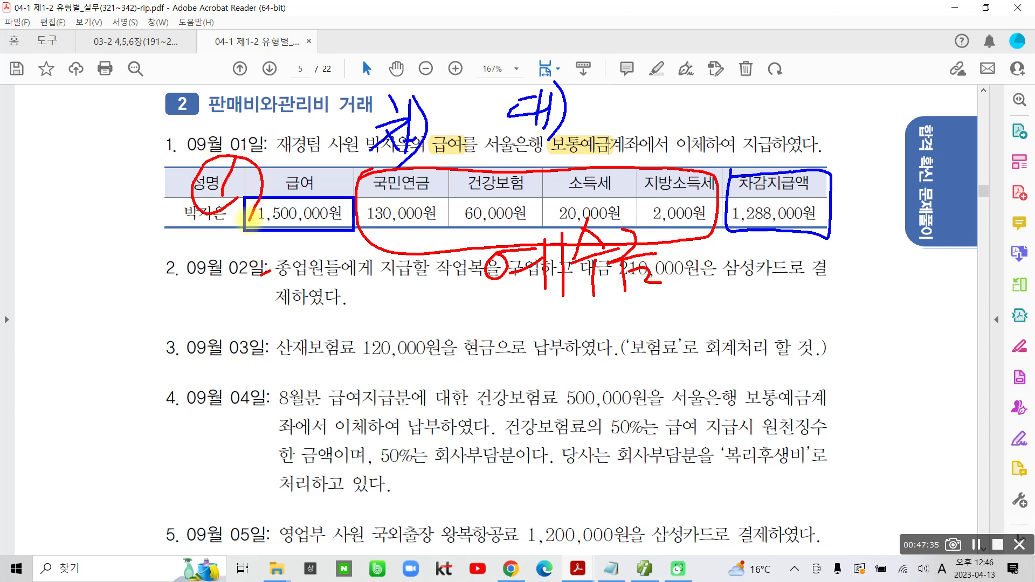
{"action": "mouse_move", "coordinate": [609, 107]}
{"action": "left_mouse_down"}
{"action": "mouse_move", "coordinate": [650, 129]}
{"action": "mouse_move", "coordinate": [606, 134]}
{"action": "mouse_move", "coordinate": [654, 129]}
{"action": "left_mouse_up"}
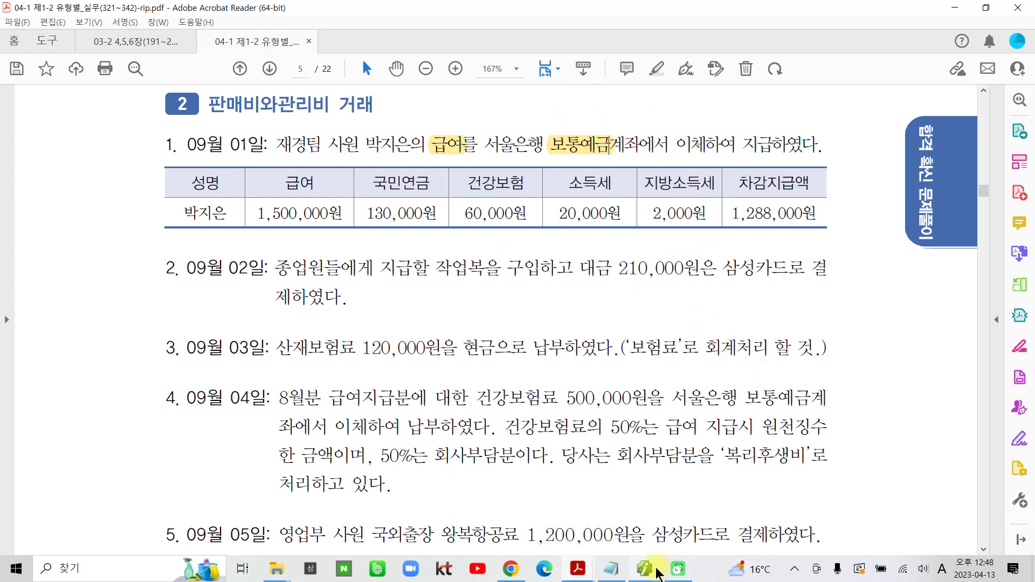
Switch to the accounting program and set the 일반전표입력 date to month 09, day 1
{"action": "left_click", "coordinate": [656, 573]}
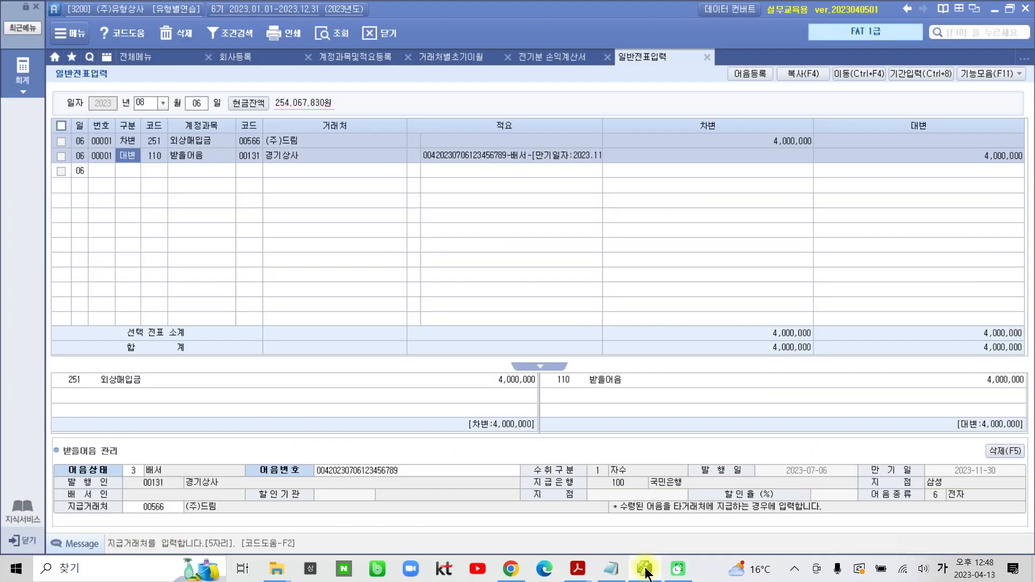
{"action": "left_click", "coordinate": [161, 102]}
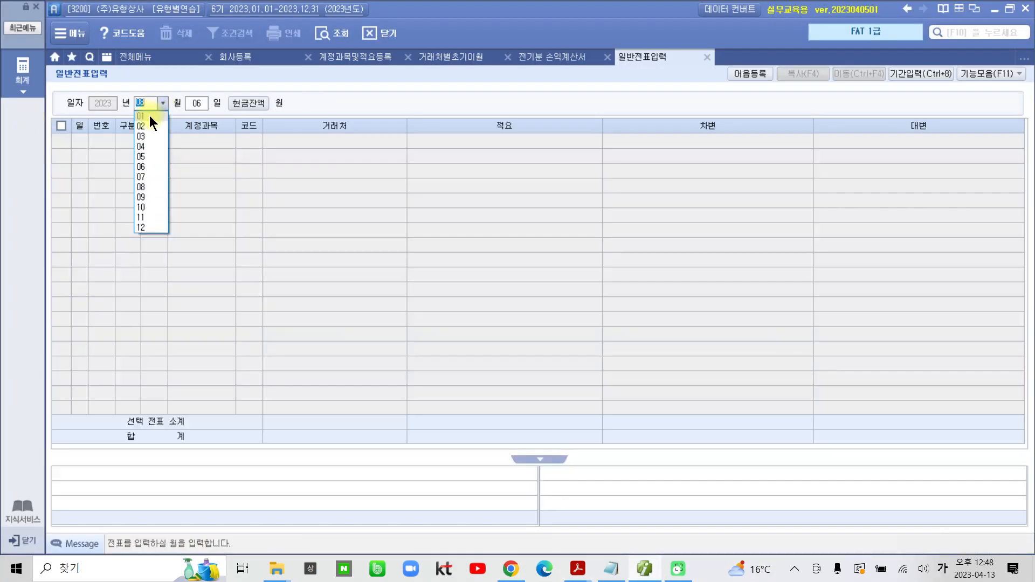
{"action": "left_click", "coordinate": [141, 198]}
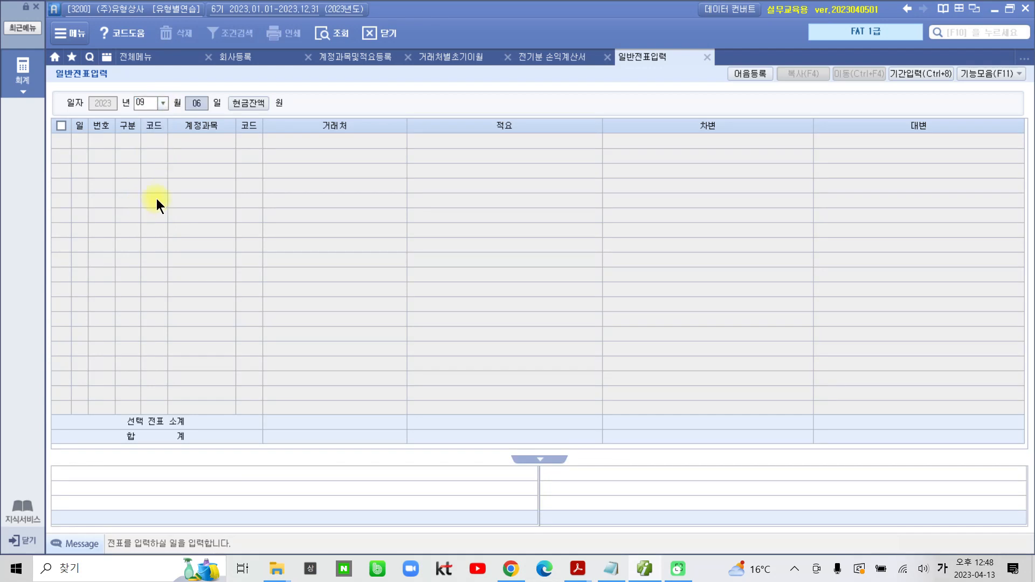
{"action": "type", "text": "1"}
{"action": "key", "text": "Return"}
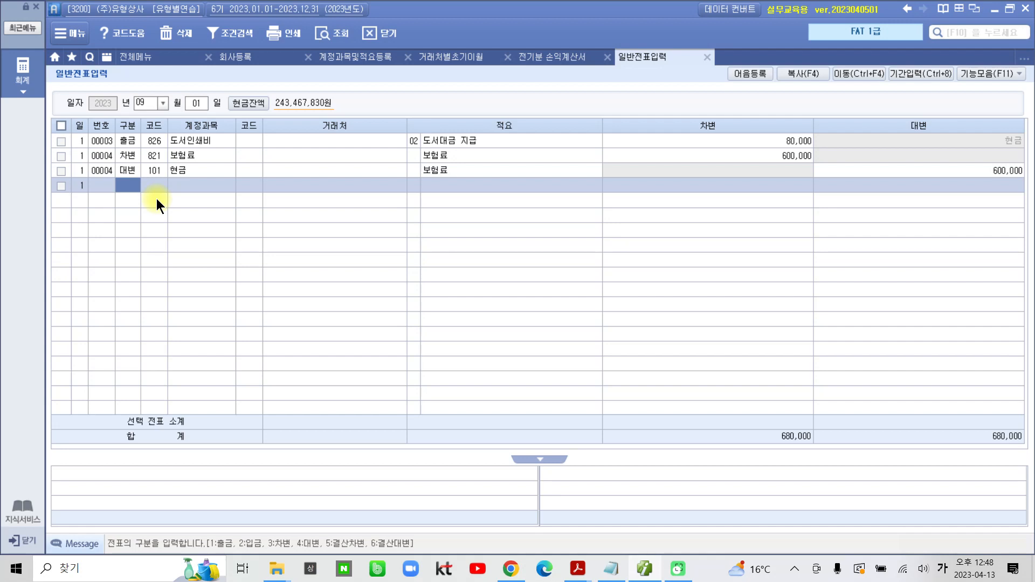
Enter a 차변 line for account 801 급여 with amount 1,500,000, leaving 거래처 and 적요 blank
{"action": "type", "text": "3"}
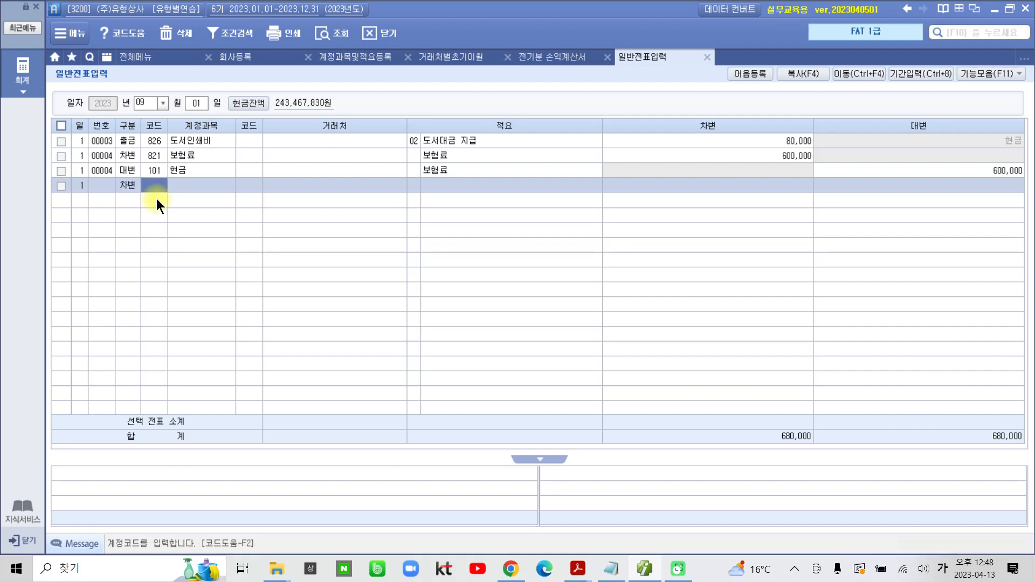
{"action": "type", "text": "801"}
{"action": "key", "text": "Return"}
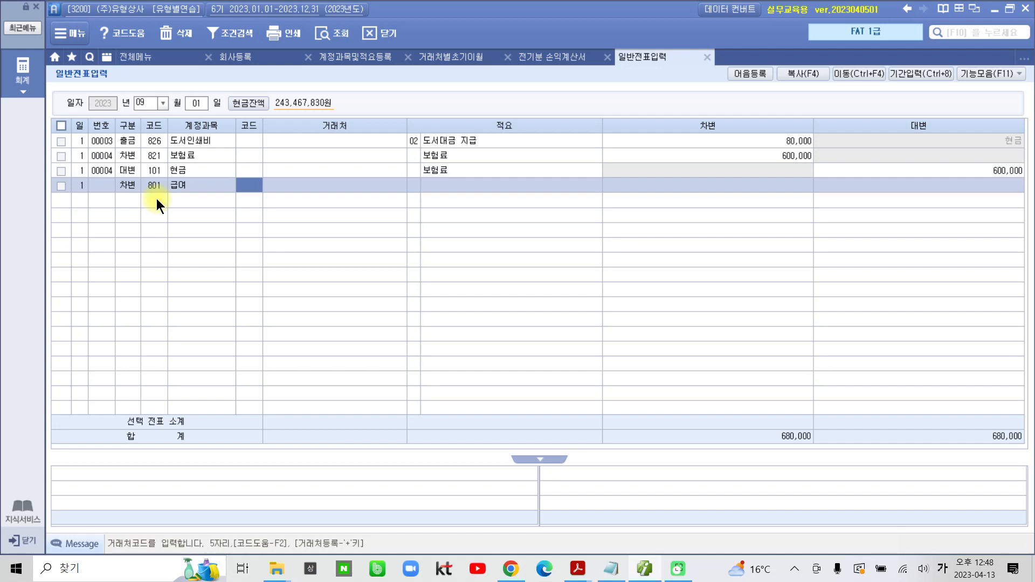
{"action": "key", "text": "Return"}
{"action": "key", "text": "Return"}
{"action": "key", "text": "Return"}
{"action": "key", "text": "Return"}
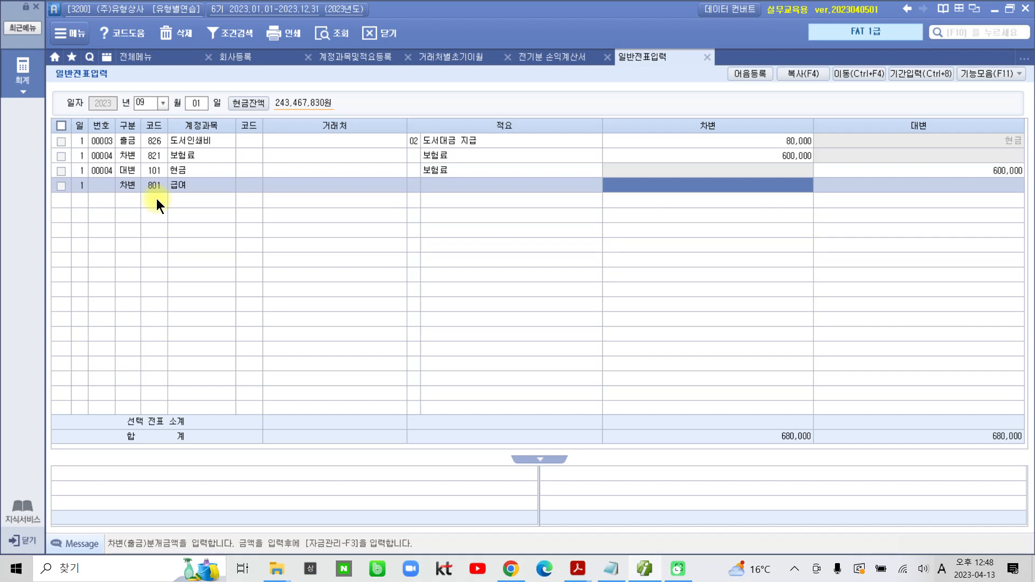
{"action": "type", "text": "1,500"}
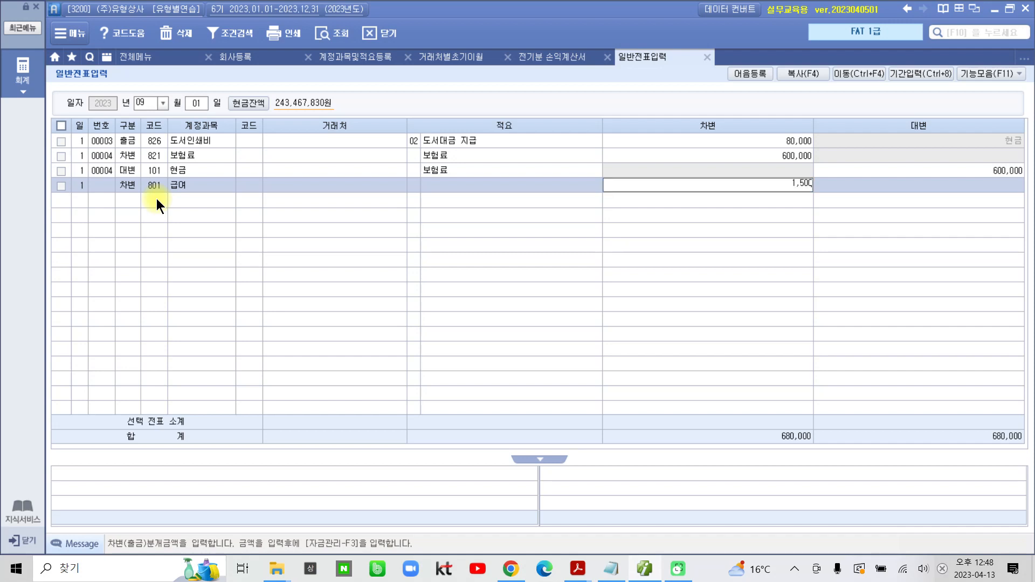
{"action": "type", "text": ",000"}
{"action": "key", "text": "Return"}
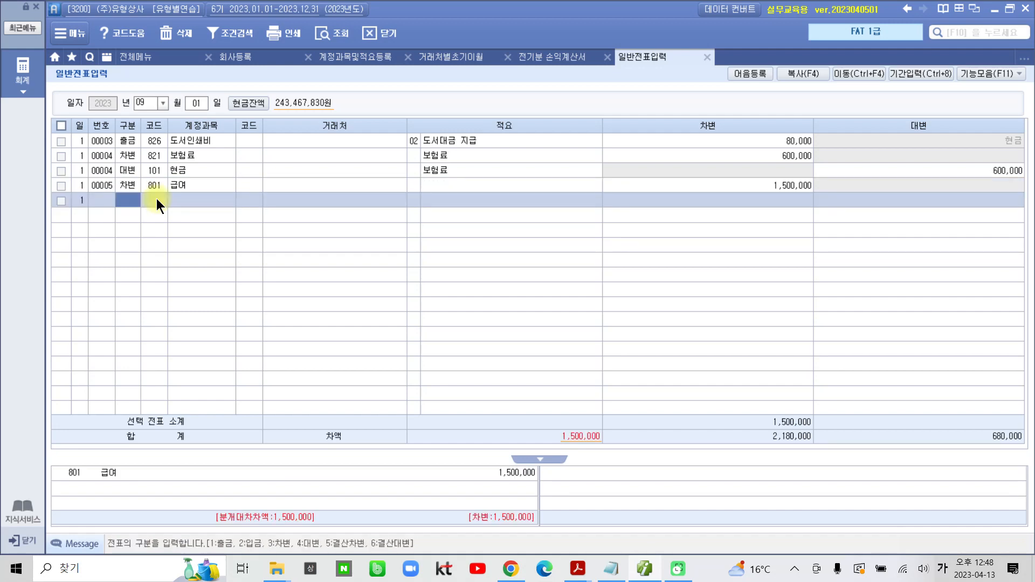
Enter a 대변 line for account 103 보통예금 with 거래처 서울은행(보통) and amount 1,288,000
{"action": "type", "text": "4"}
{"action": "key", "text": "Return"}
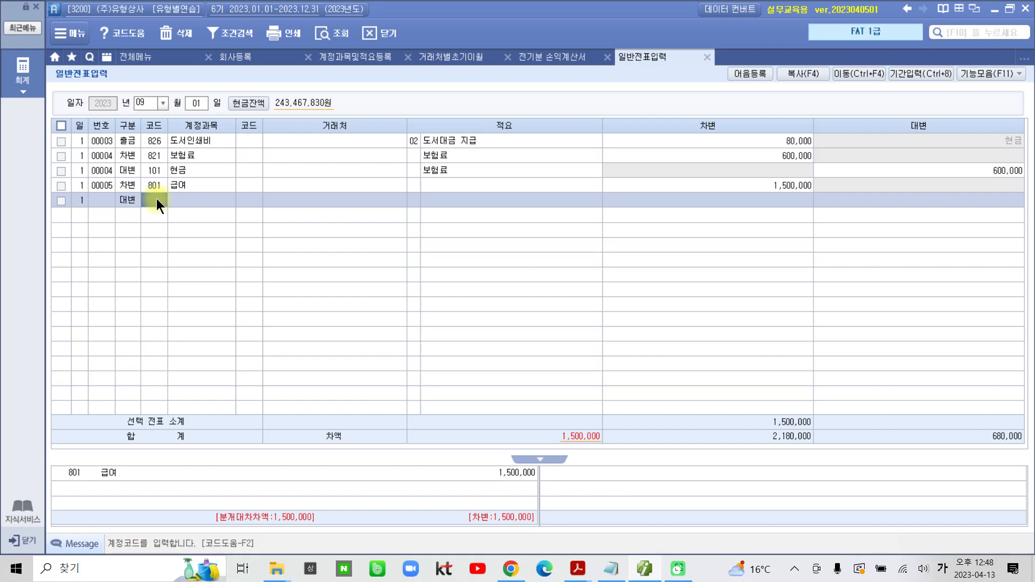
{"action": "type", "text": "103"}
{"action": "key", "text": "Return"}
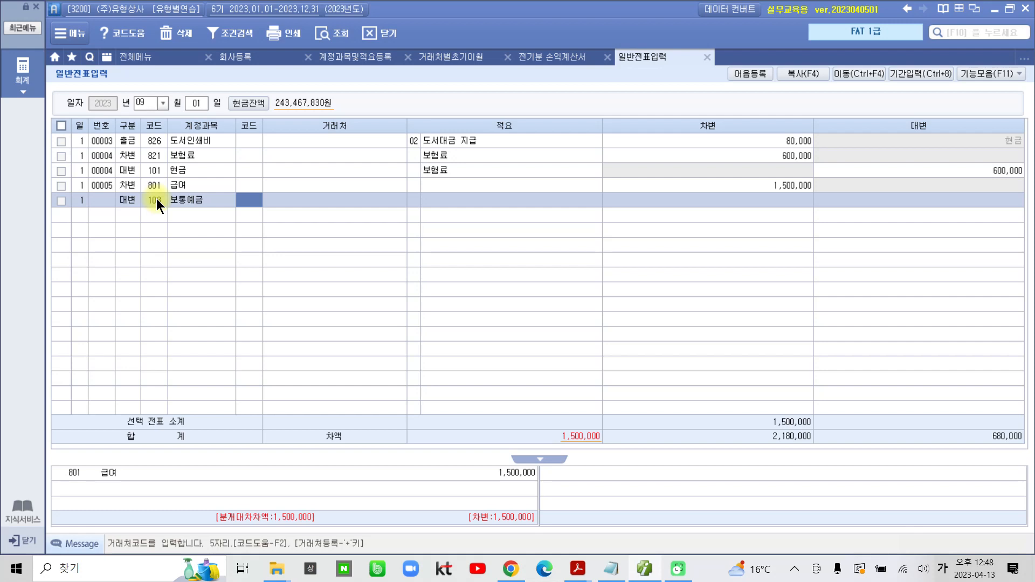
{"action": "type", "text": "서울"}
{"action": "key", "text": "Return"}
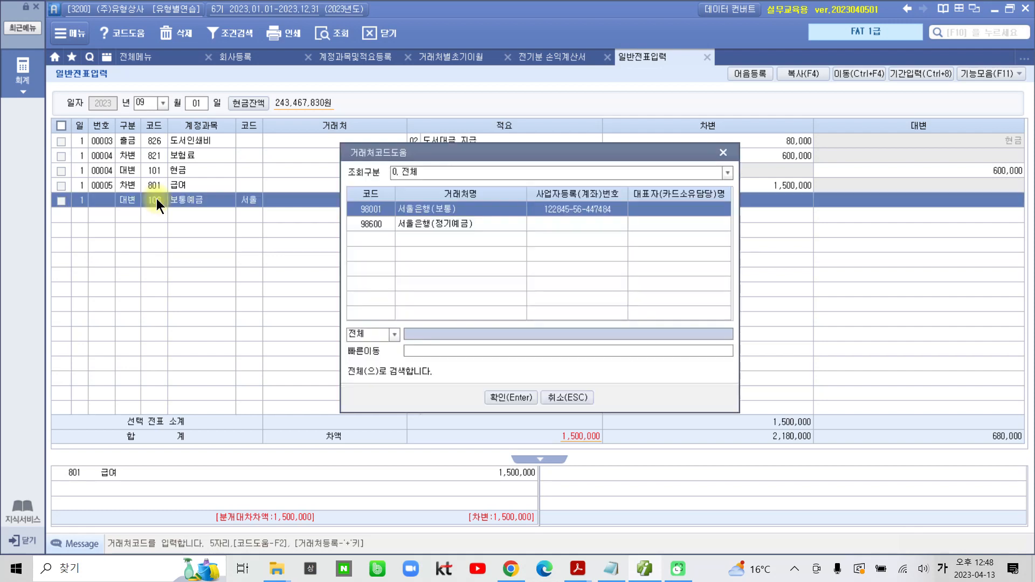
{"action": "key", "text": "Return"}
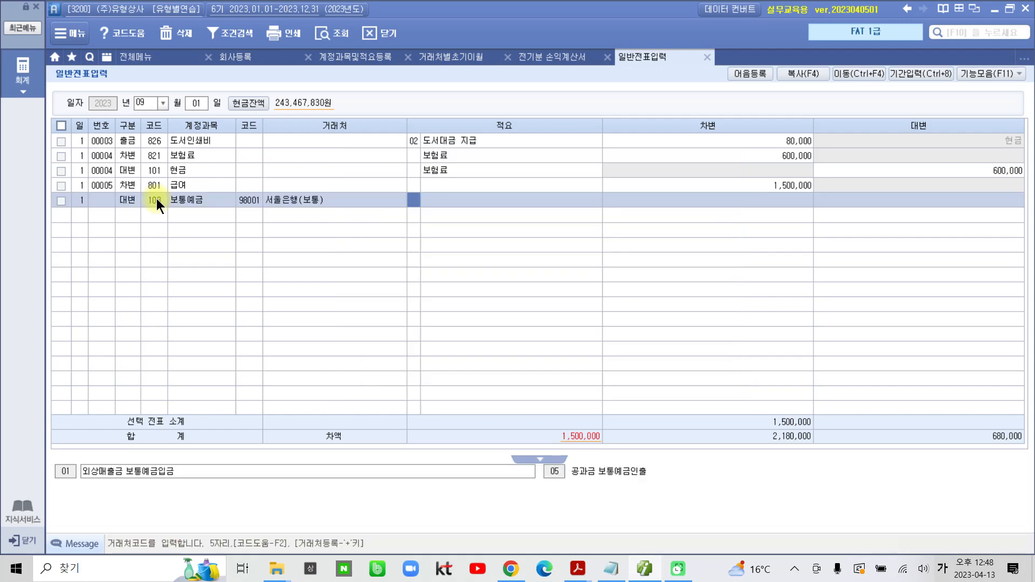
{"action": "key", "text": "Return"}
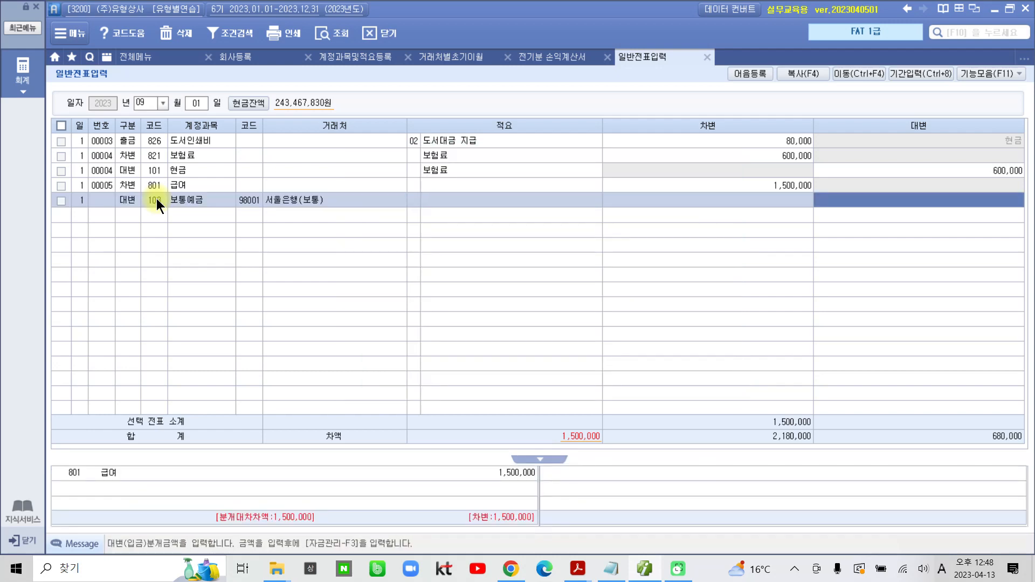
{"action": "type", "text": "1"}
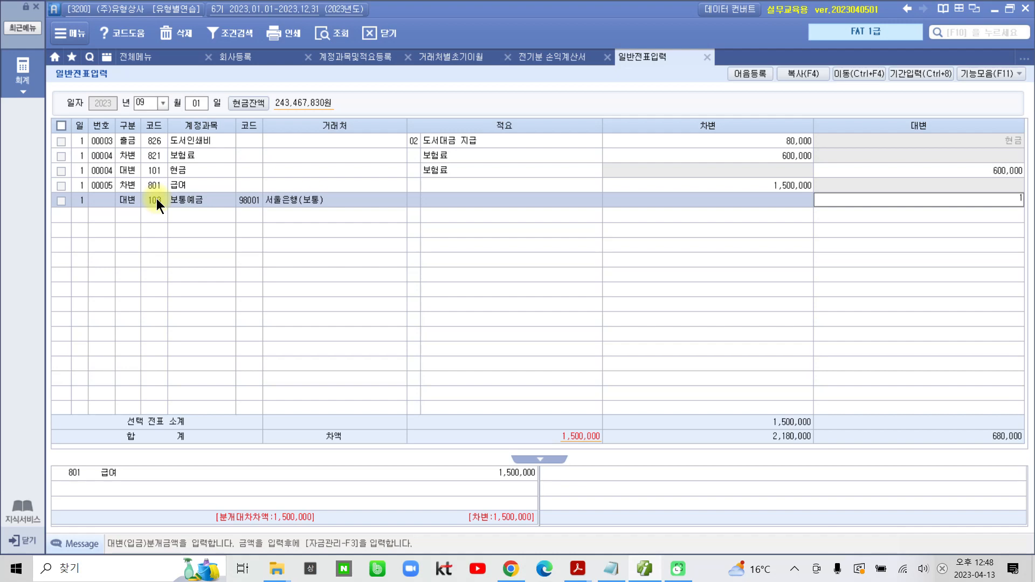
{"action": "type", "text": ",288,000"}
{"action": "key", "text": "Return"}
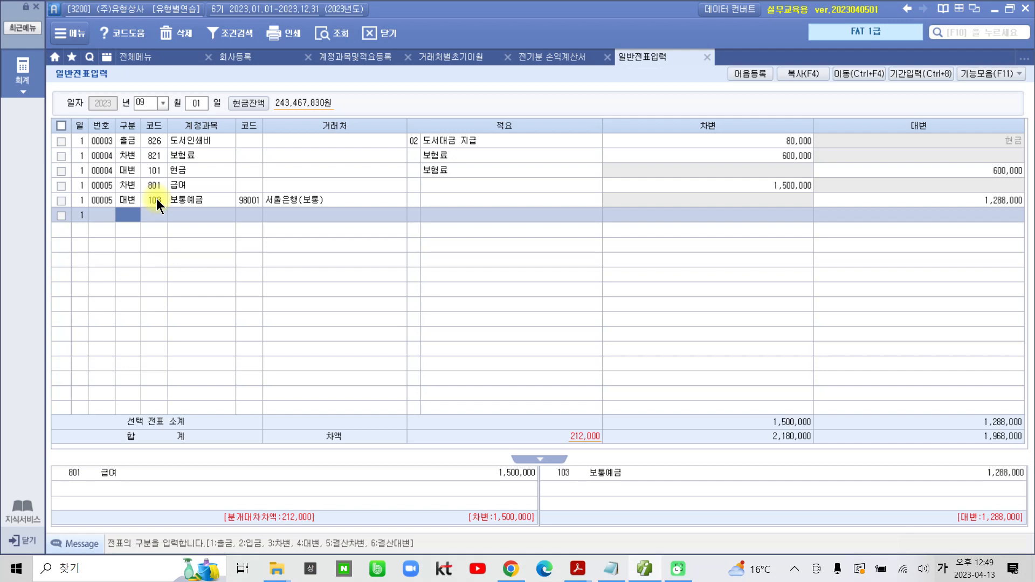
Enter a 대변 line for 예수금, found by searching accounts for 예수, with amount 212,000 and no 거래처
{"action": "key", "text": "4"}
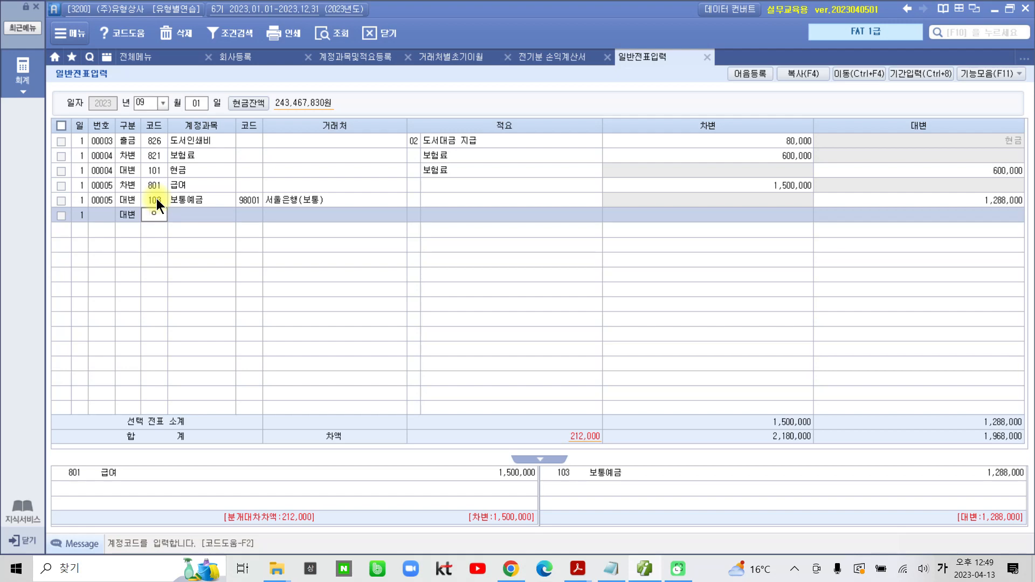
{"action": "type", "text": "예수"}
{"action": "key", "text": "Return"}
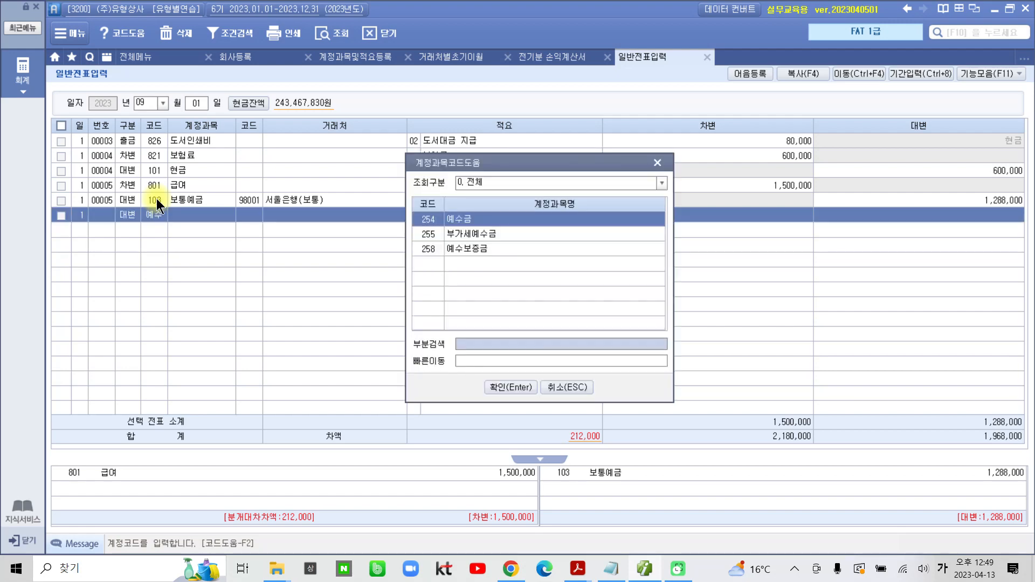
{"action": "key", "text": "Return"}
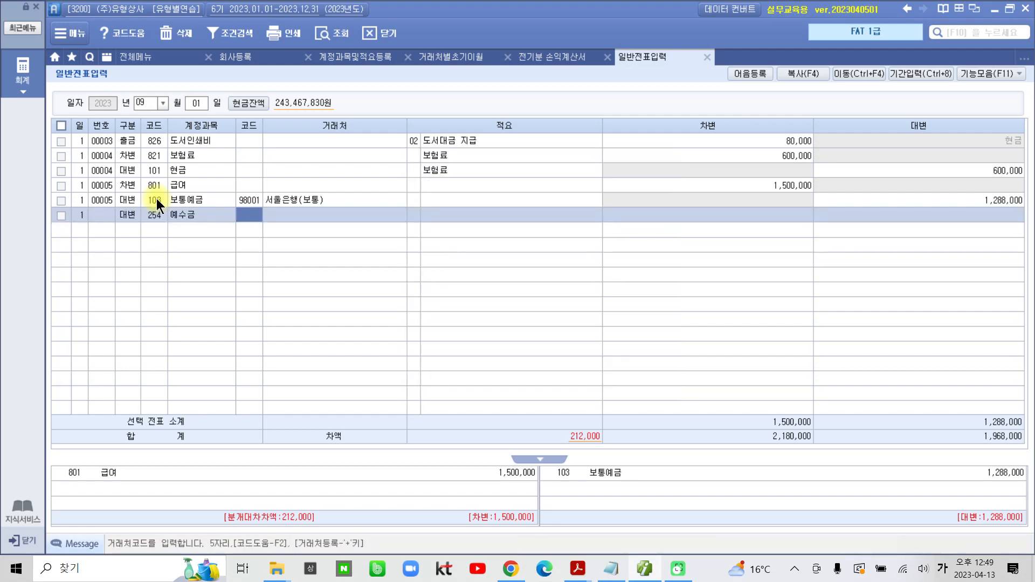
{"action": "key", "text": "Return"}
{"action": "key", "text": "Return"}
{"action": "key", "text": "Return"}
{"action": "key", "text": "Return"}
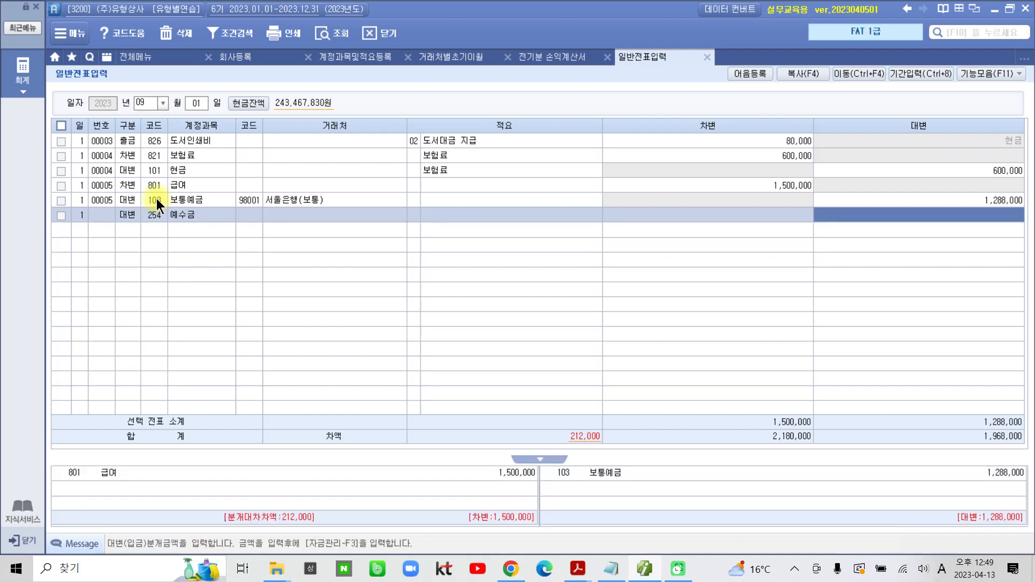
{"action": "type", "text": "212,000"}
{"action": "key", "text": "Return"}
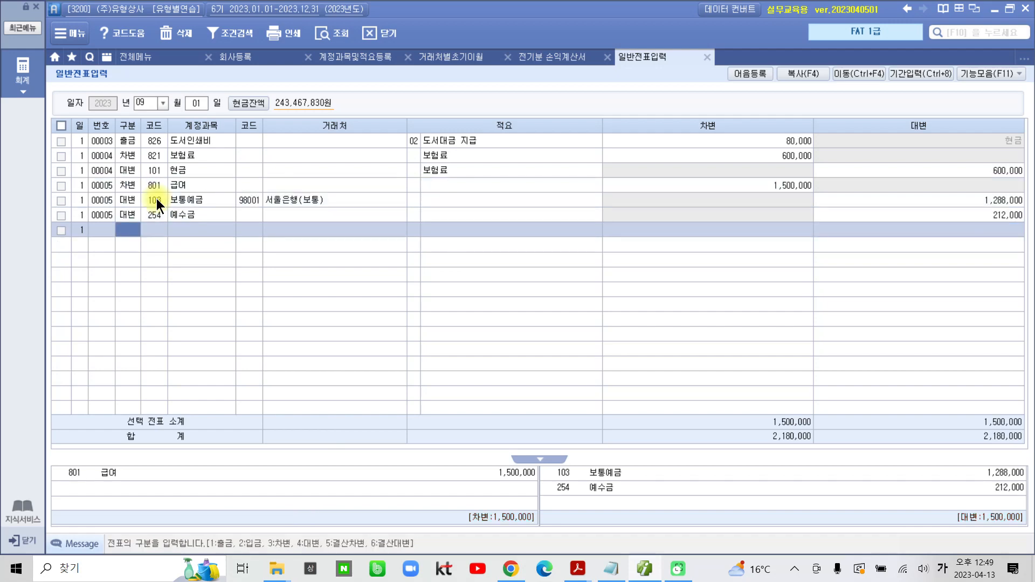